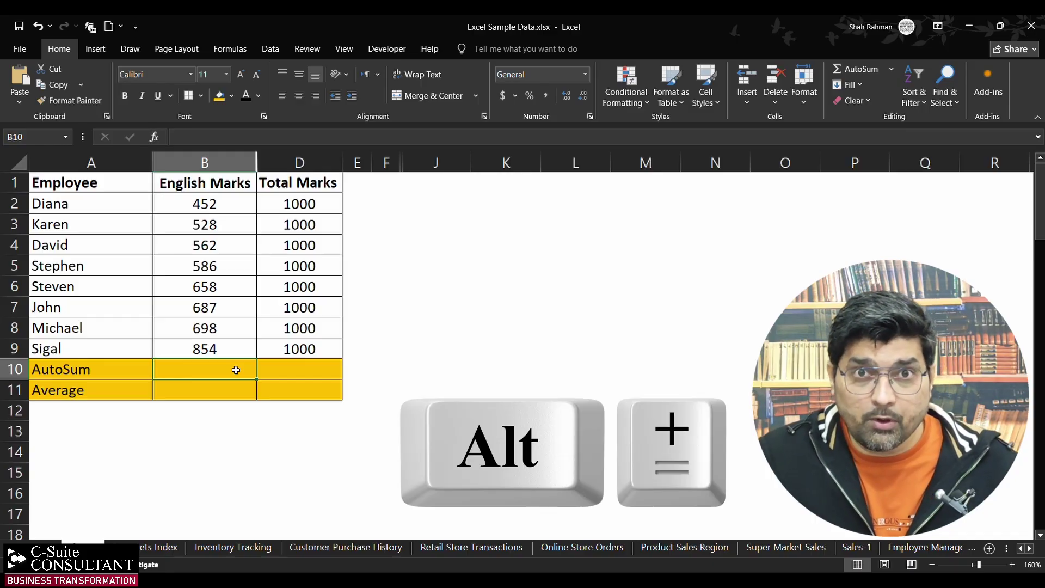
Total the English Marks in cell B10 with an AutoSum of B2:B9.
double_click(235, 369)
key("alt+equal")
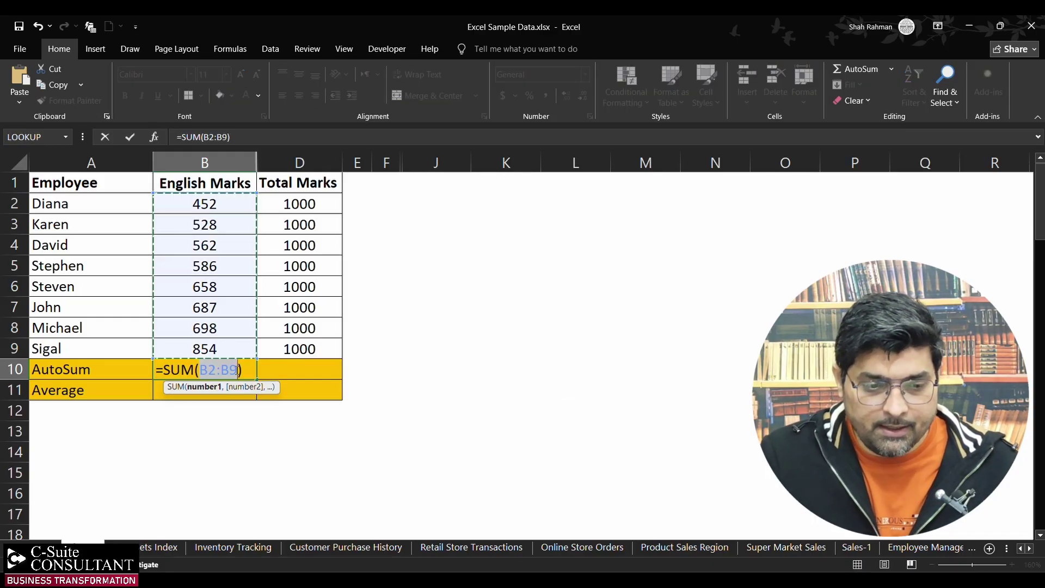
key("Return")
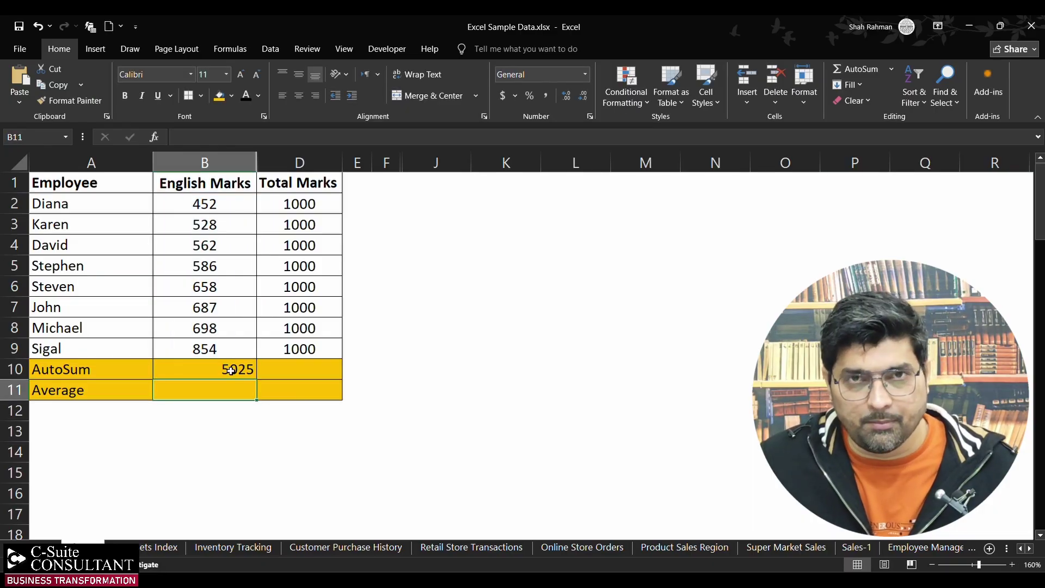
Clear the sum formula from cell B10 in the AutoSum row.
left_click(231, 370)
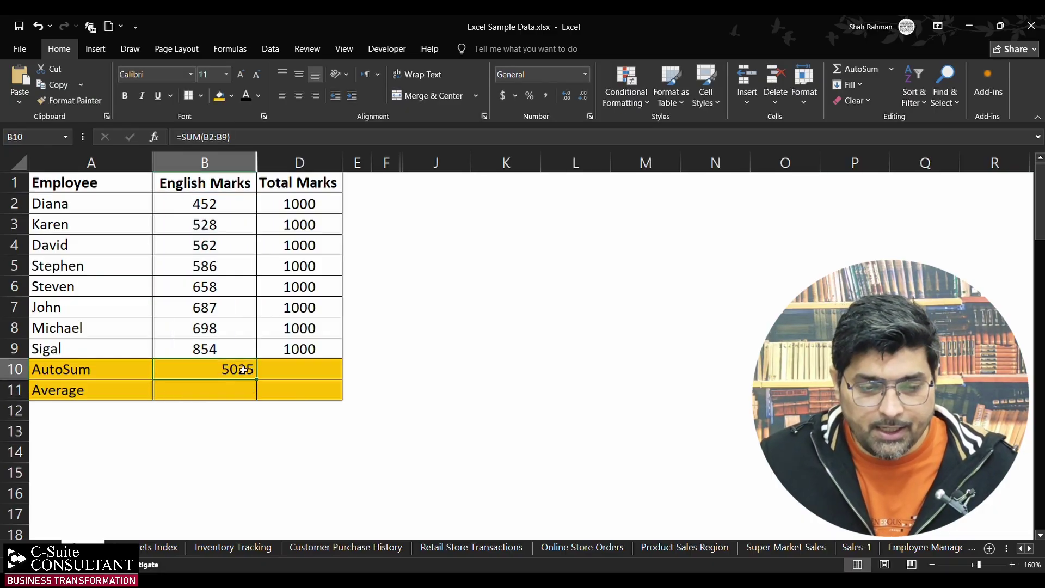
key("alt+equal")
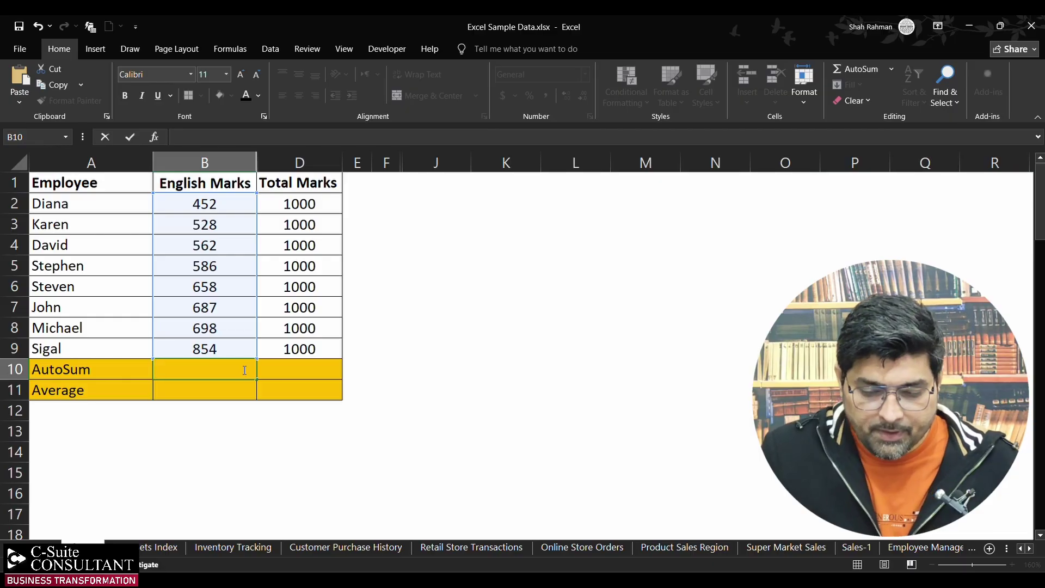
key("BackSpace")
left_click(230, 416)
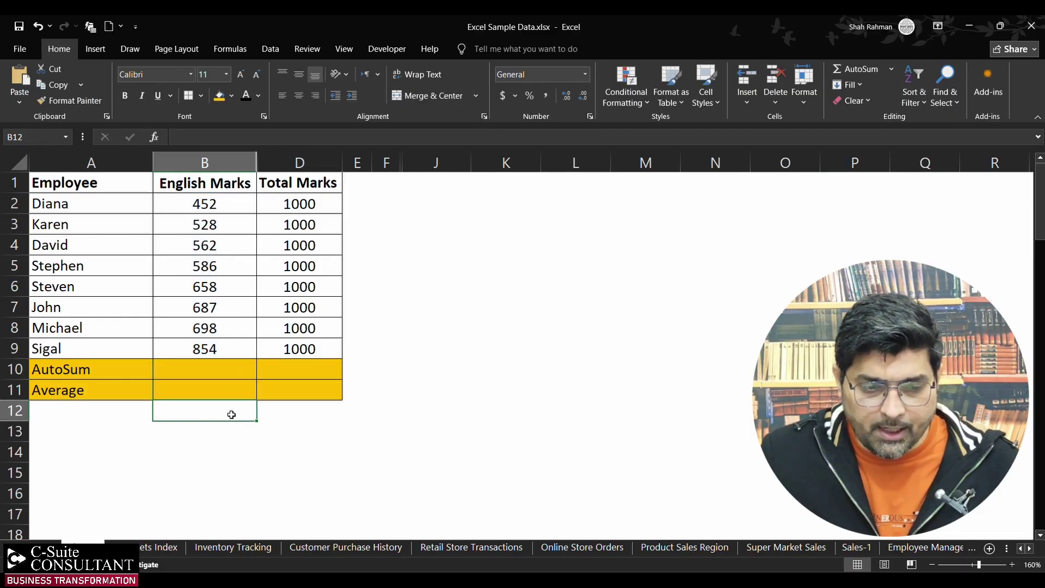
Sum the English Marks B2:B9 in cell B10 with AutoSum and center the result horizontally.
left_click(228, 364)
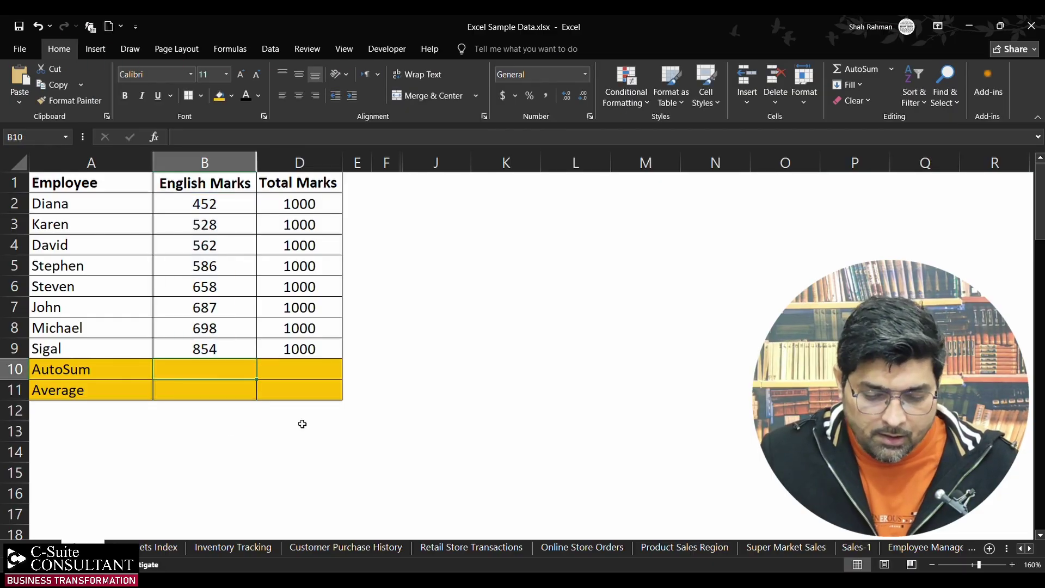
key("alt+equal")
key("Return")
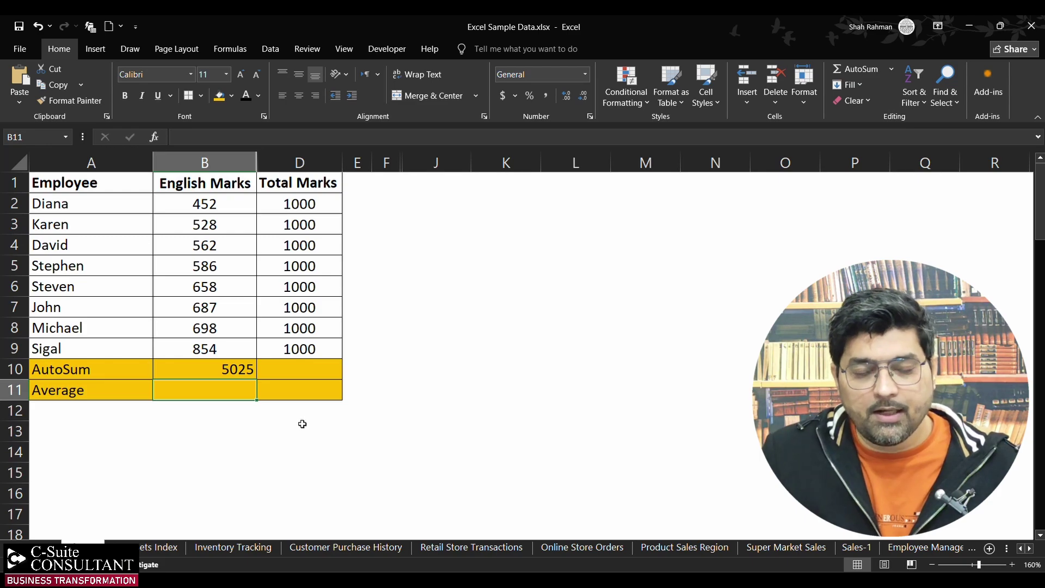
left_click(228, 362)
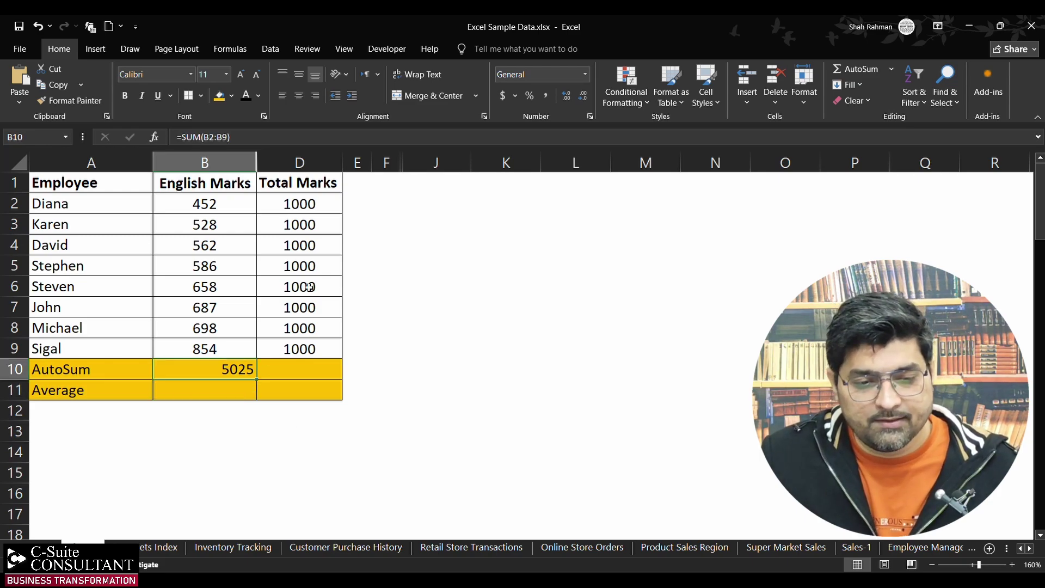
left_click(298, 96)
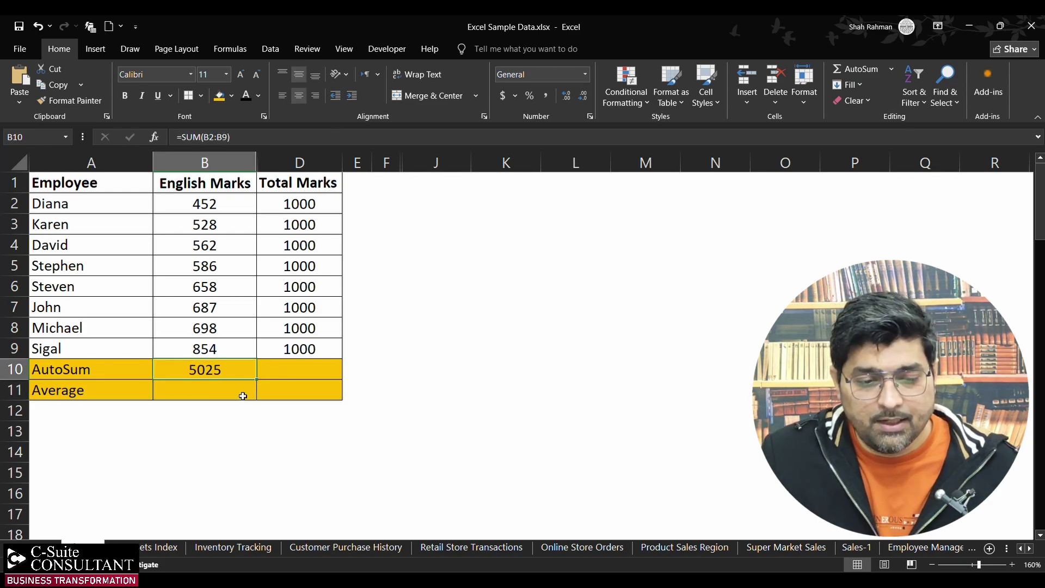
Clear cell B10 and enter the AutoSum total of B2:B9 there again.
key("Delete")
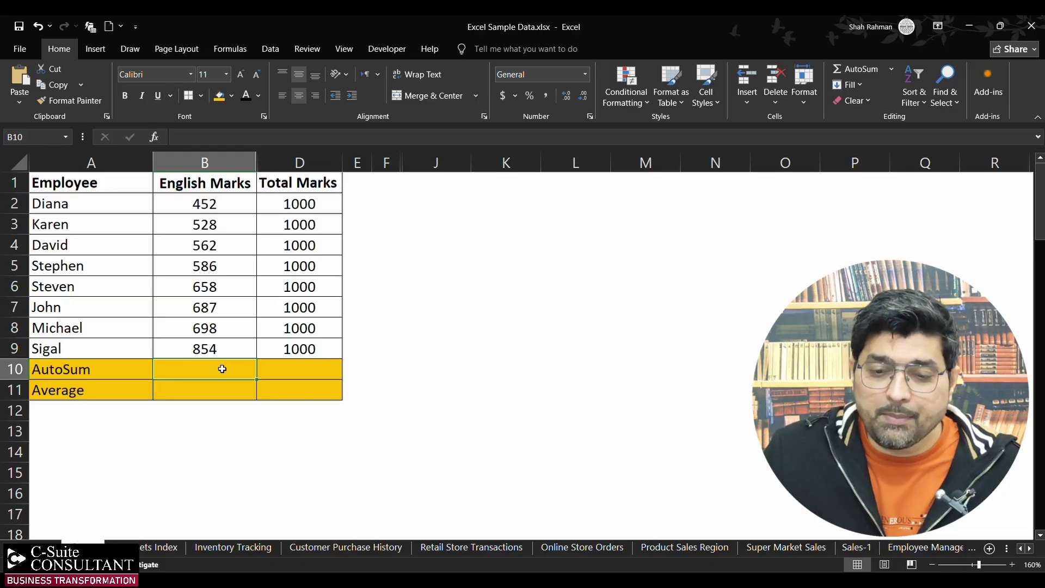
left_click(223, 425)
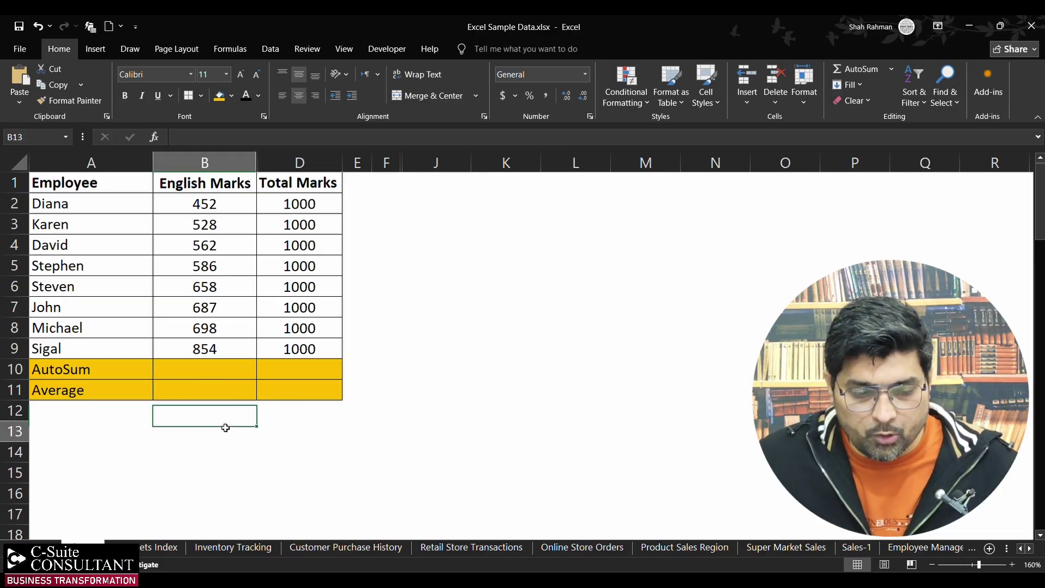
left_click(222, 369)
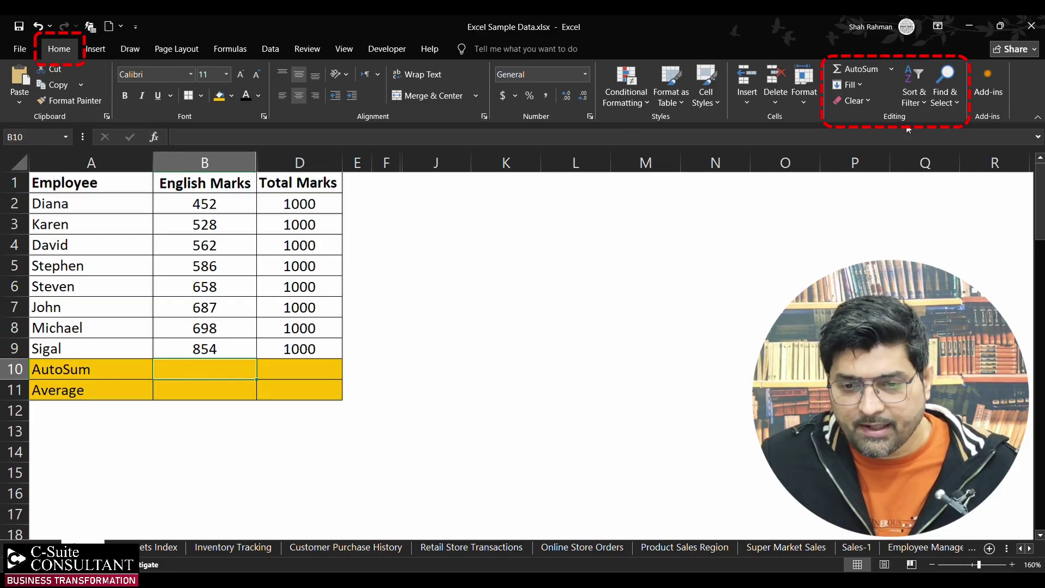
left_click(862, 71)
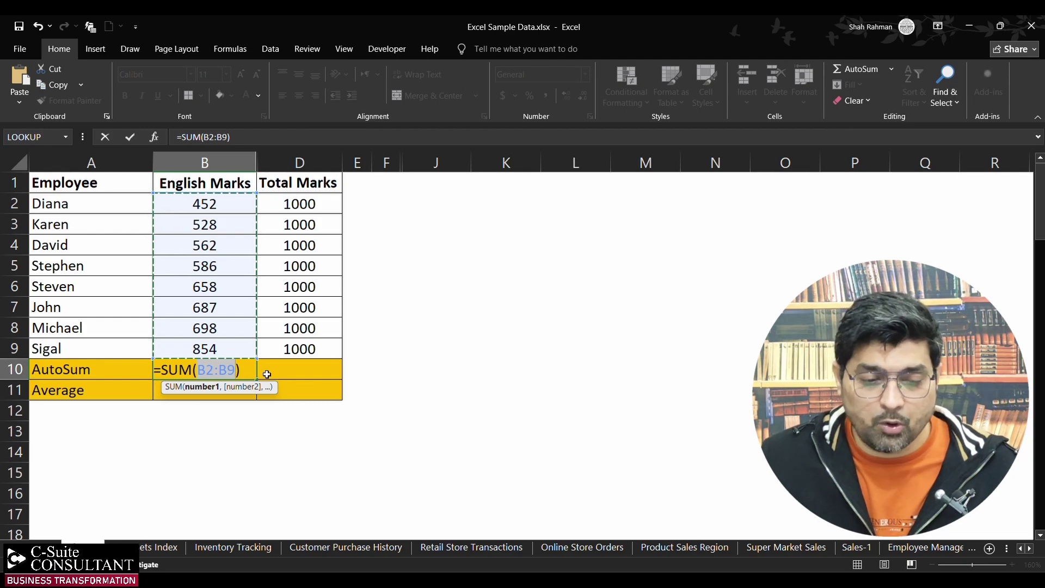
key("Return")
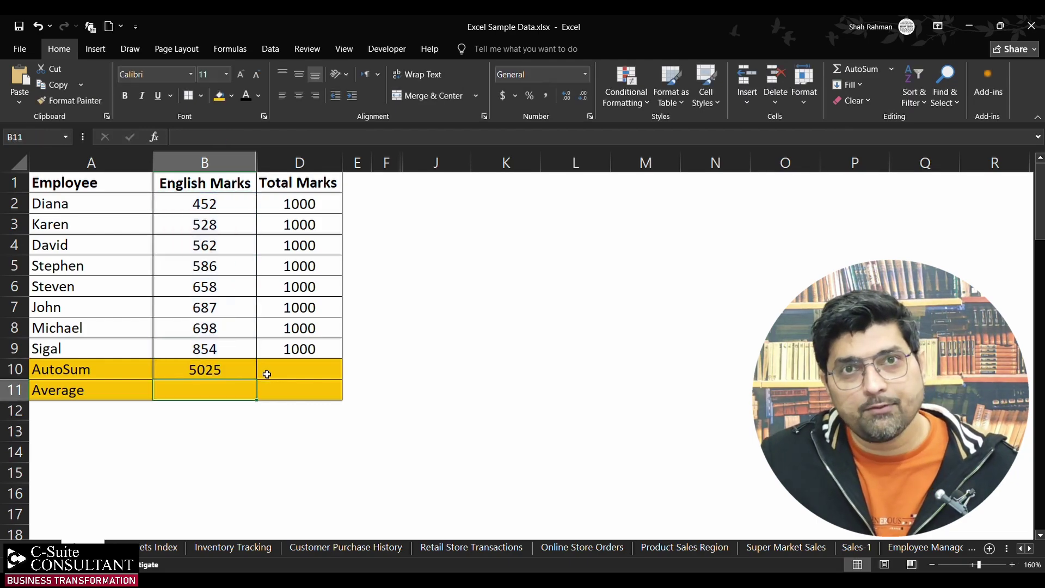
Replace the formula in B10 with AutoSum's Max function over the English Marks B2:B9.
left_click(235, 369)
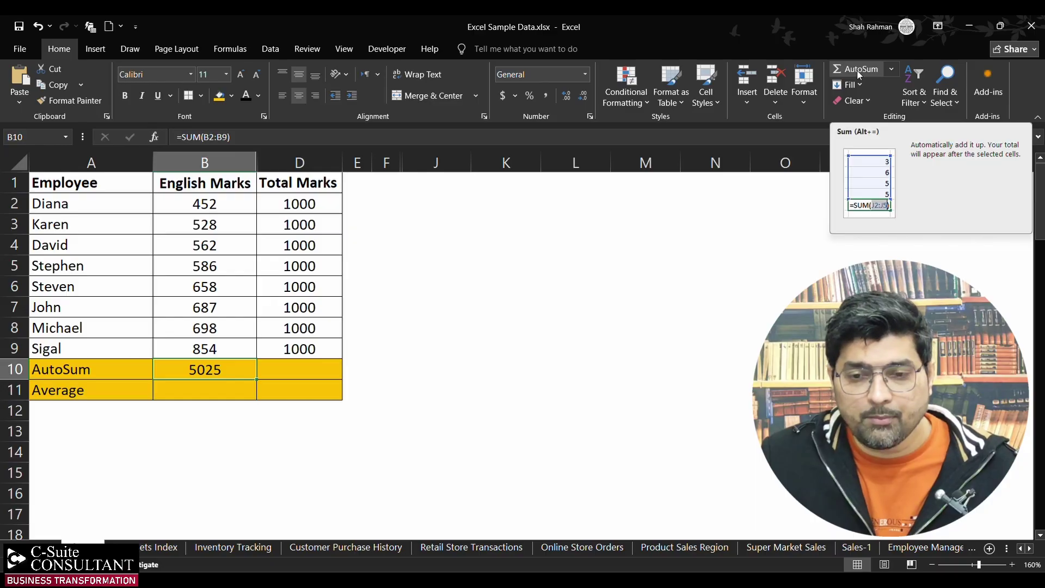
left_click(892, 69)
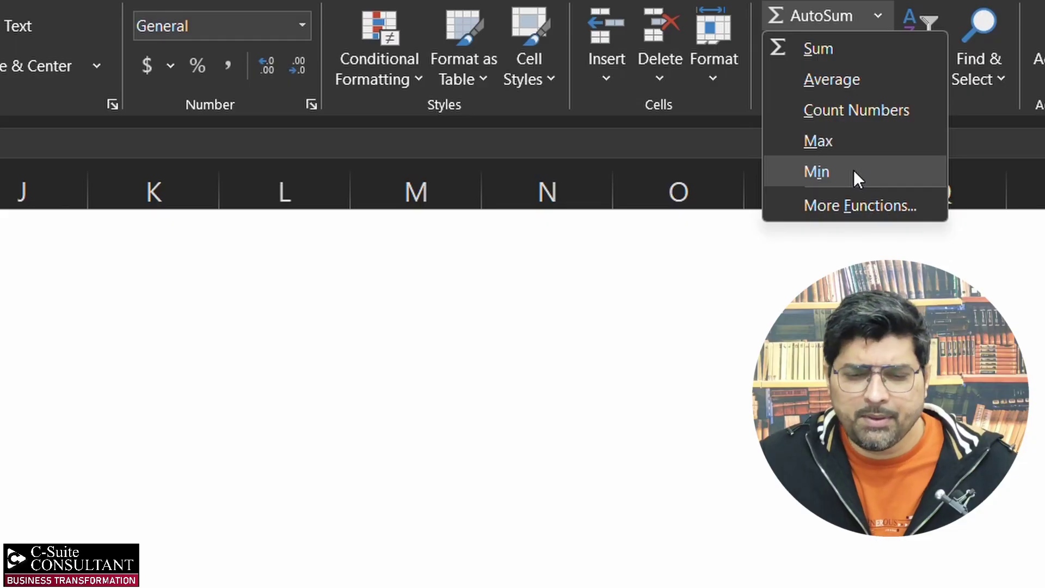
left_click(838, 142)
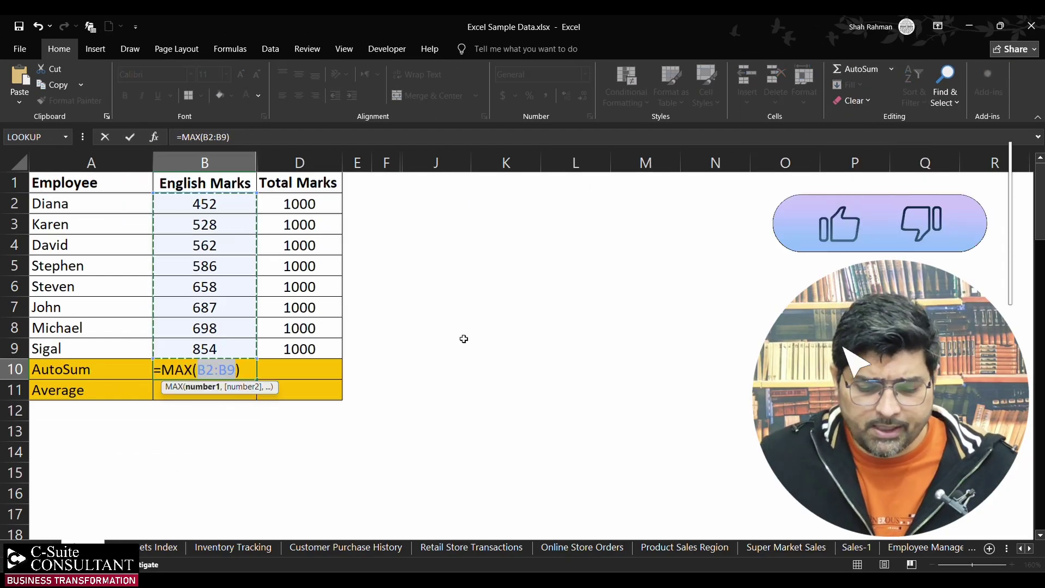
key("Return")
Replace the formula in B10 with AutoSum's Min function over the English Marks B2:B9.
left_click(214, 368)
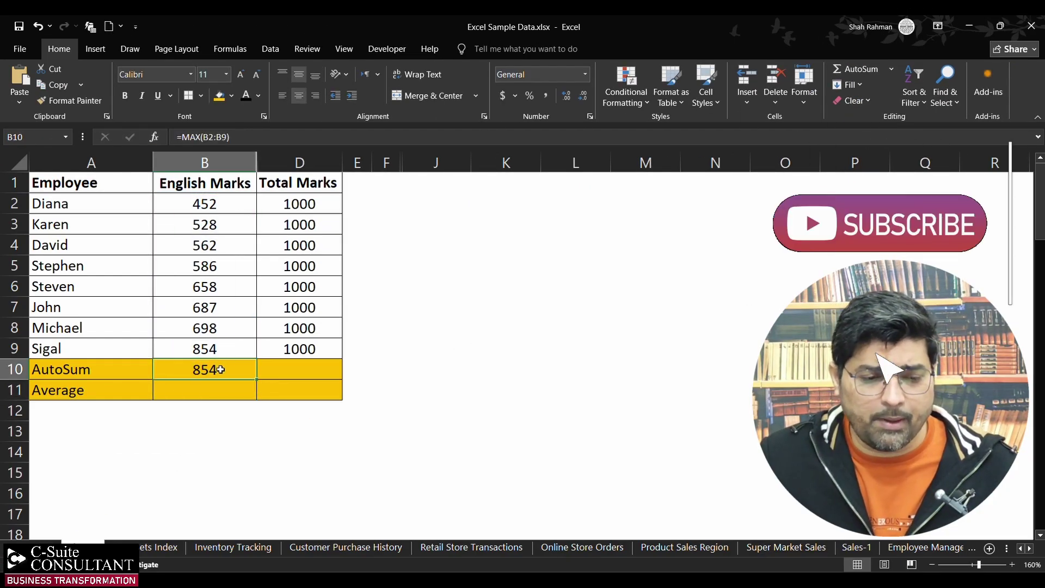
left_click(889, 71)
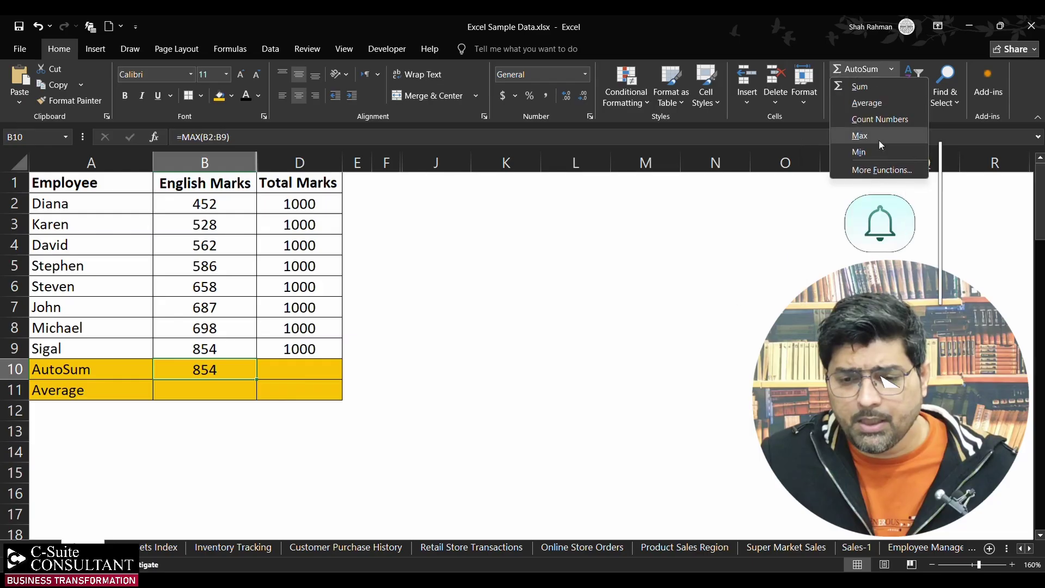
left_click(868, 152)
key("Return")
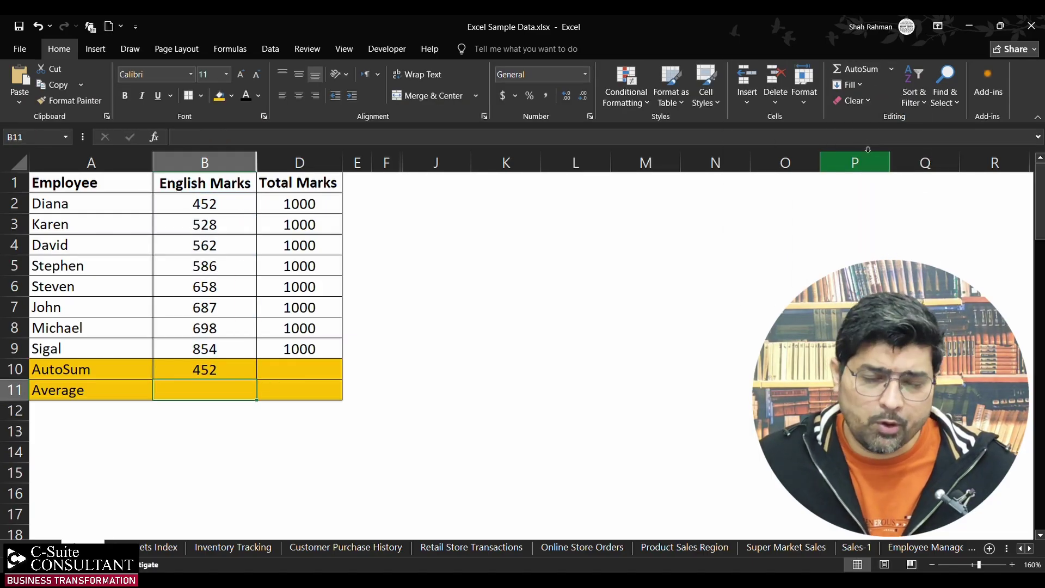
Replace the formula in B10 with AutoSum's Average function over the English Marks B2:B9.
left_click(213, 367)
left_click(891, 69)
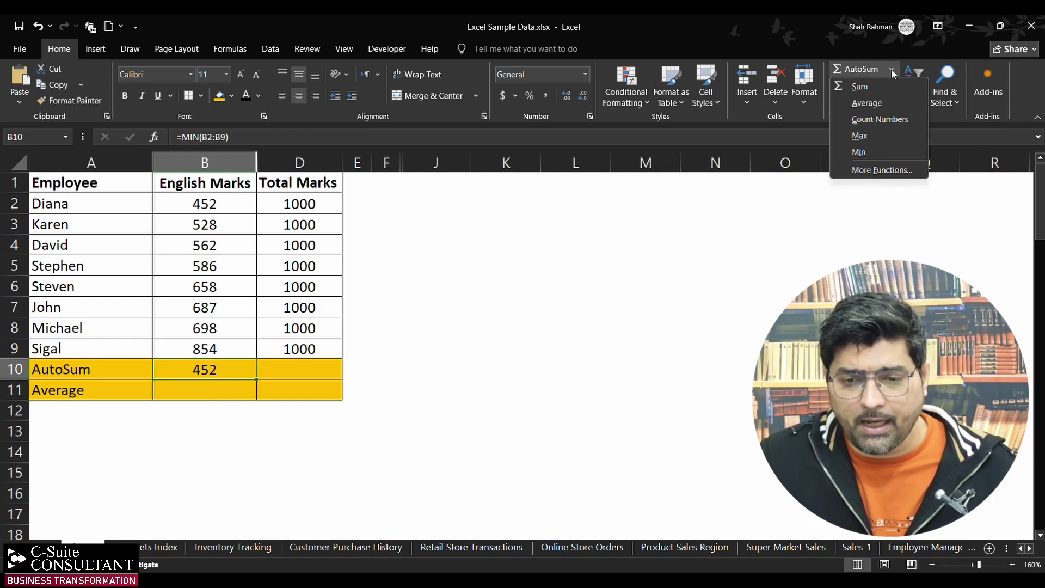
left_click(872, 102)
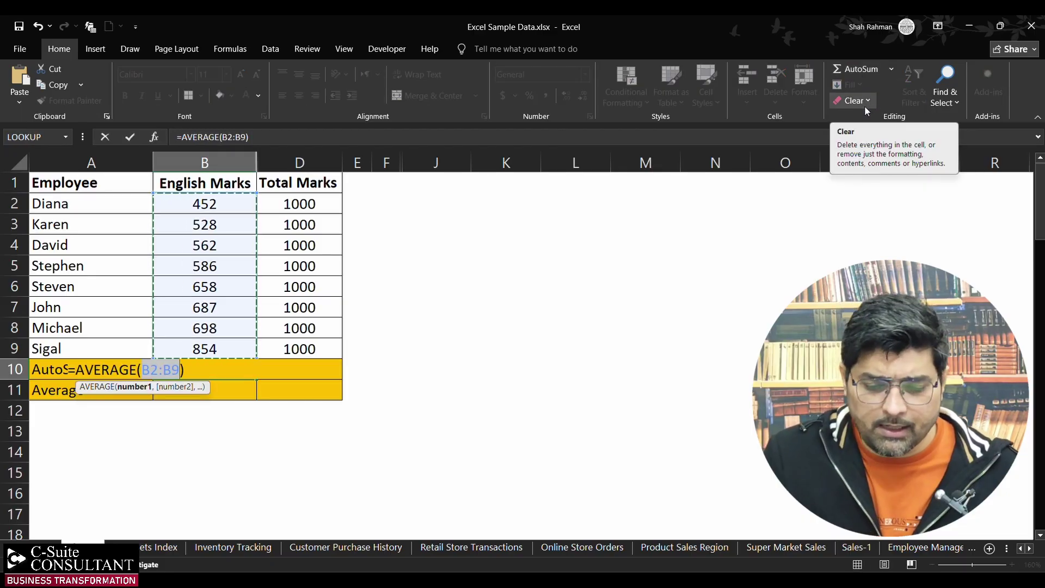
key("Return")
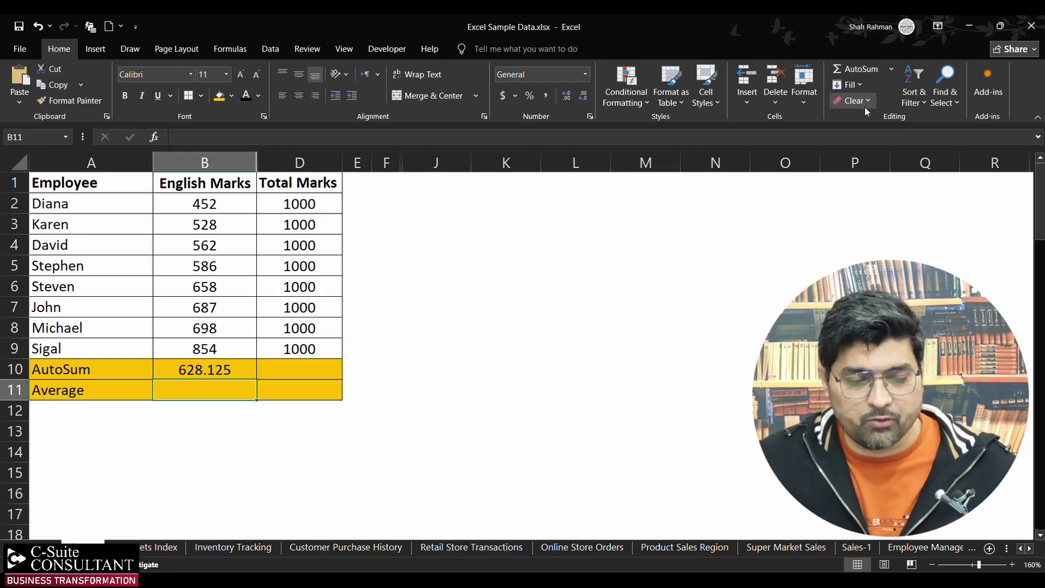
Delete the average from B10 and insert the AutoSum formula =SUM(B2:B9) in its place.
left_click(235, 365)
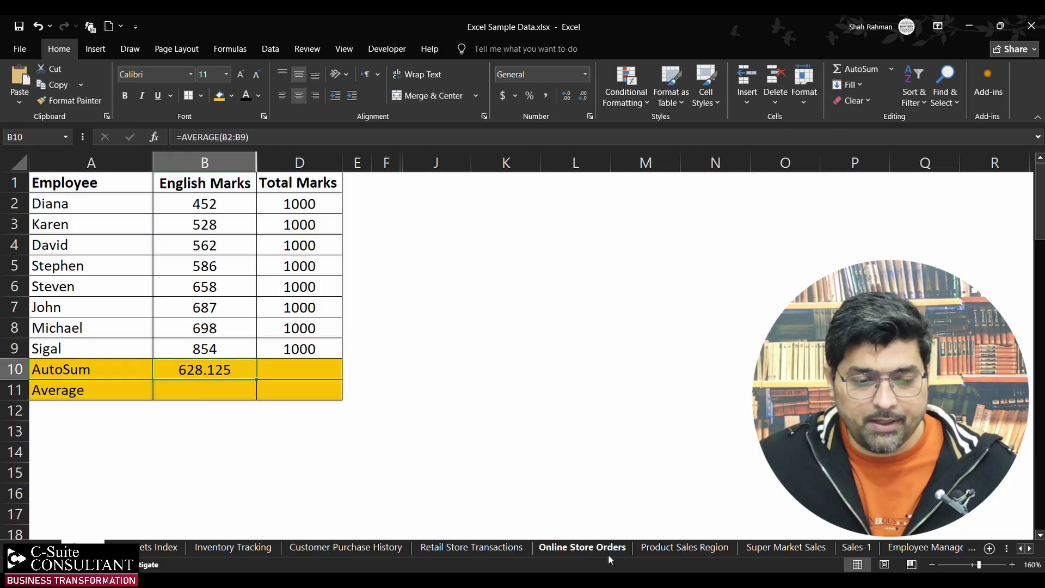
key("Delete")
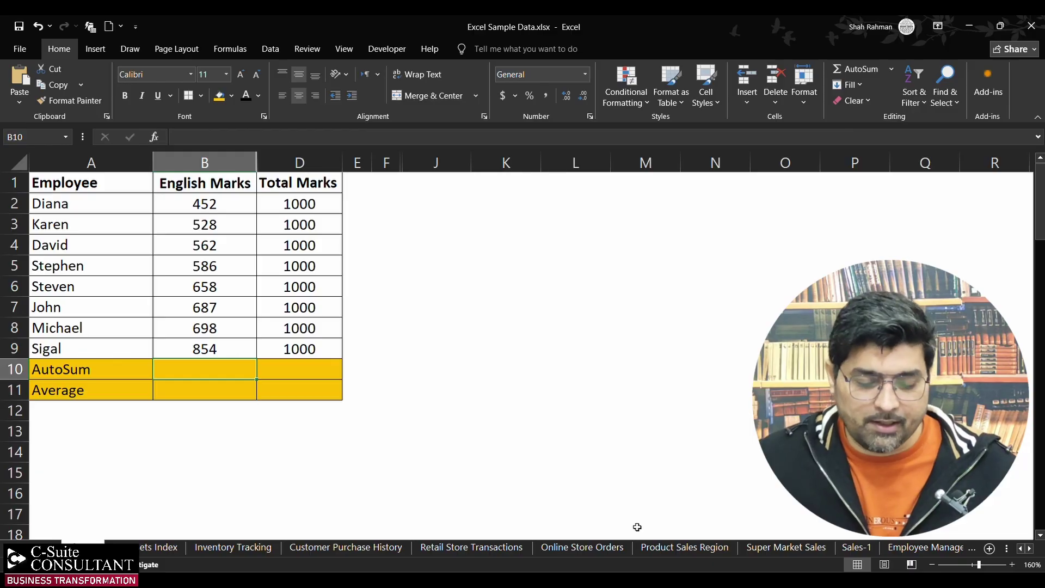
key("alt+equal")
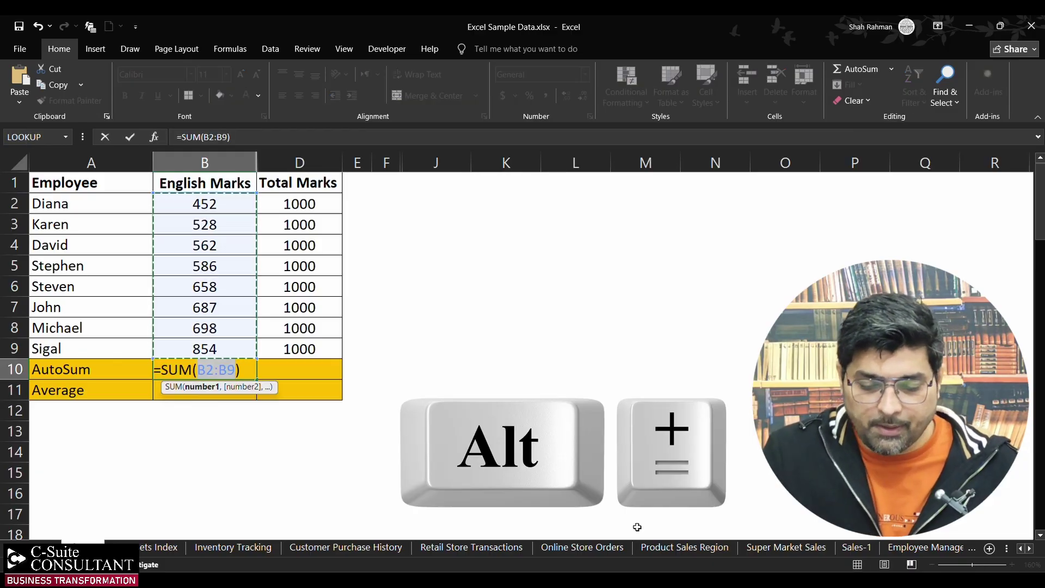
key("Return")
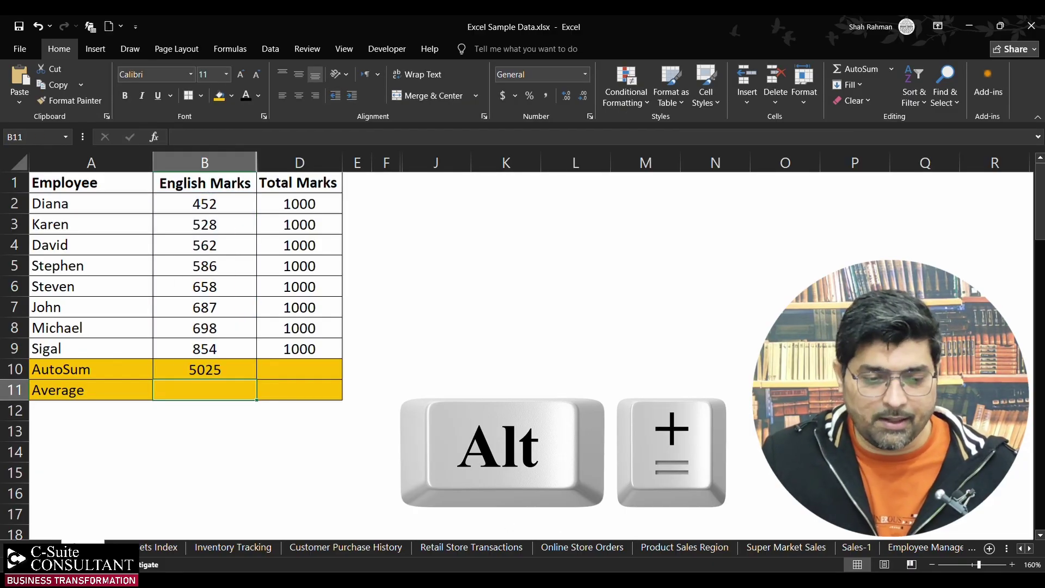
Delete the English Marks total from cell B10.
left_click(220, 368)
key("Delete")
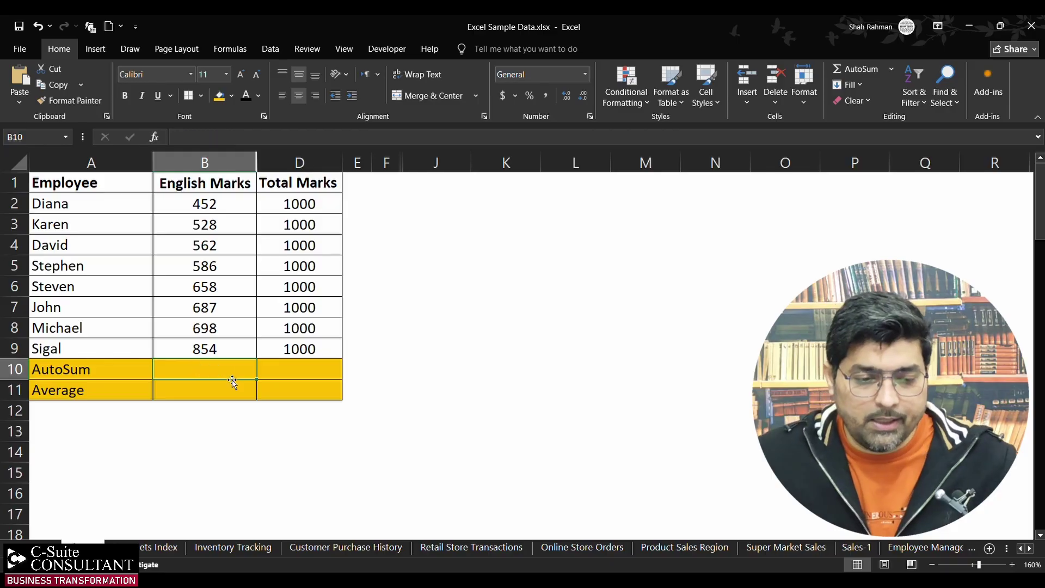
left_click(233, 382)
left_click(235, 369)
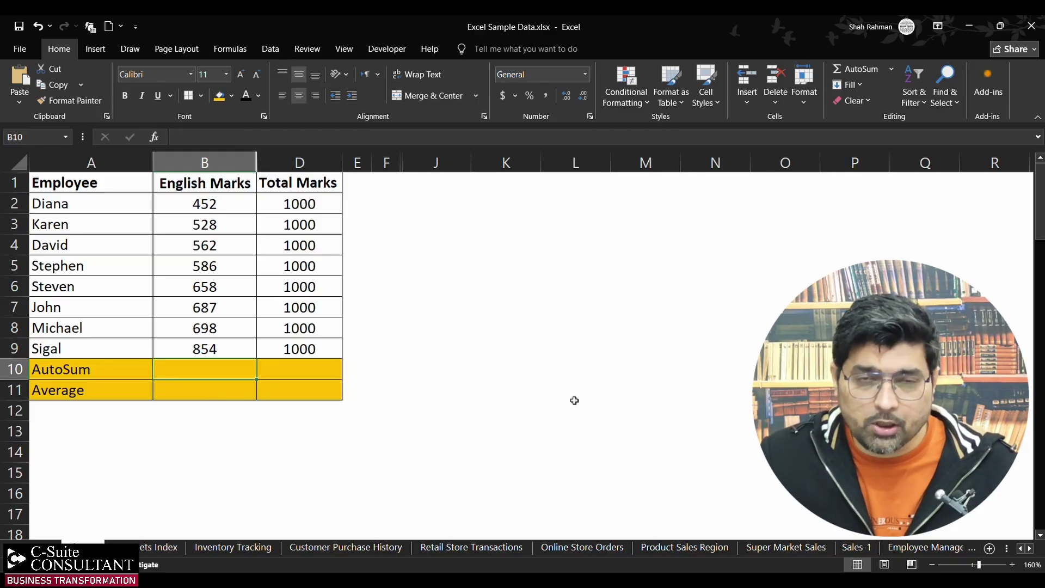
left_click(277, 415)
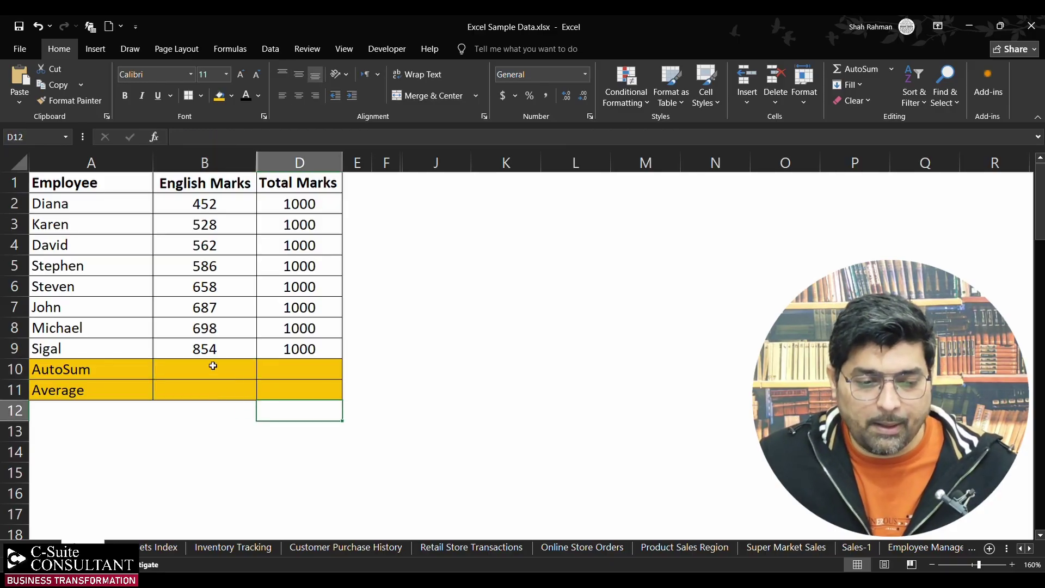
left_click(210, 410)
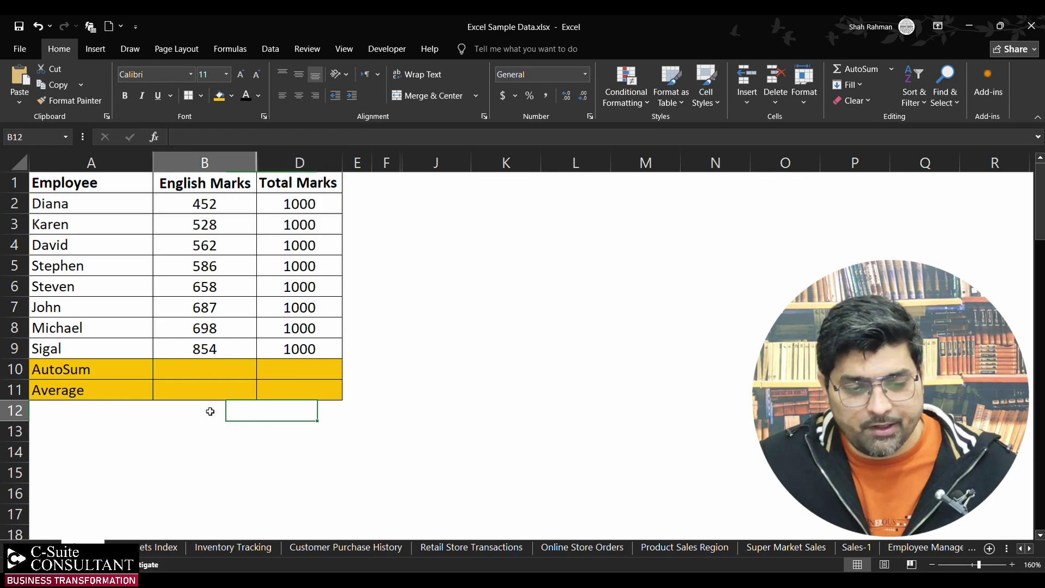
Enter =SUM(B2:B9) in cell B10 with AutoSum to total the English Marks, and reselect the cell.
left_click(212, 365)
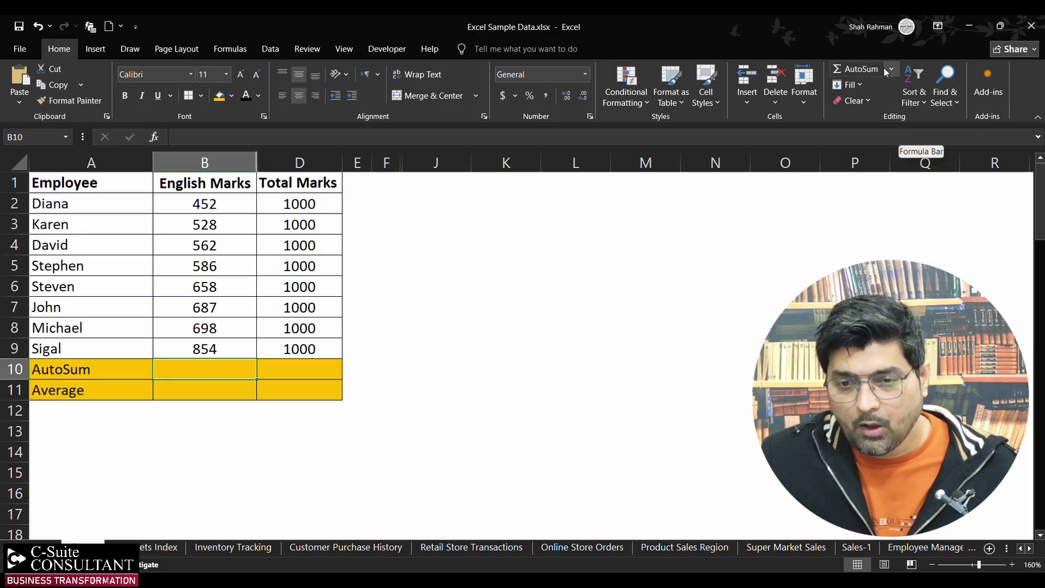
left_click(856, 69)
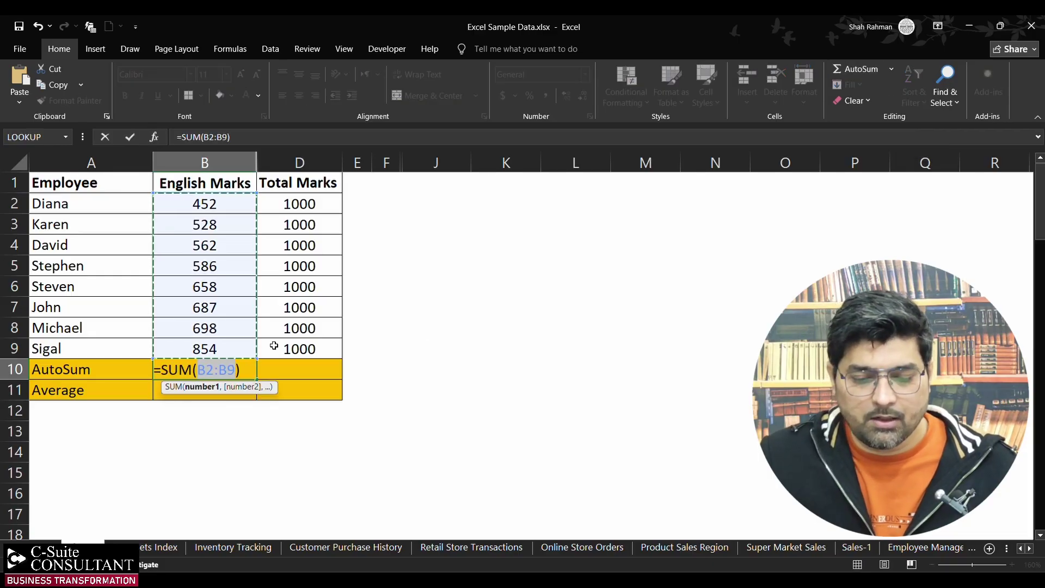
key("Return")
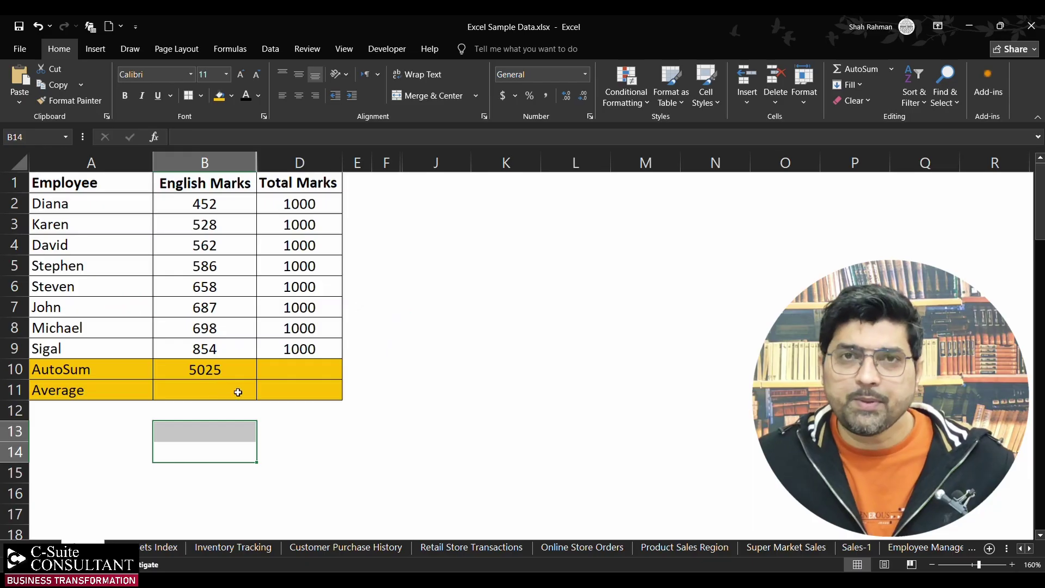
left_click(272, 408)
left_click(228, 366)
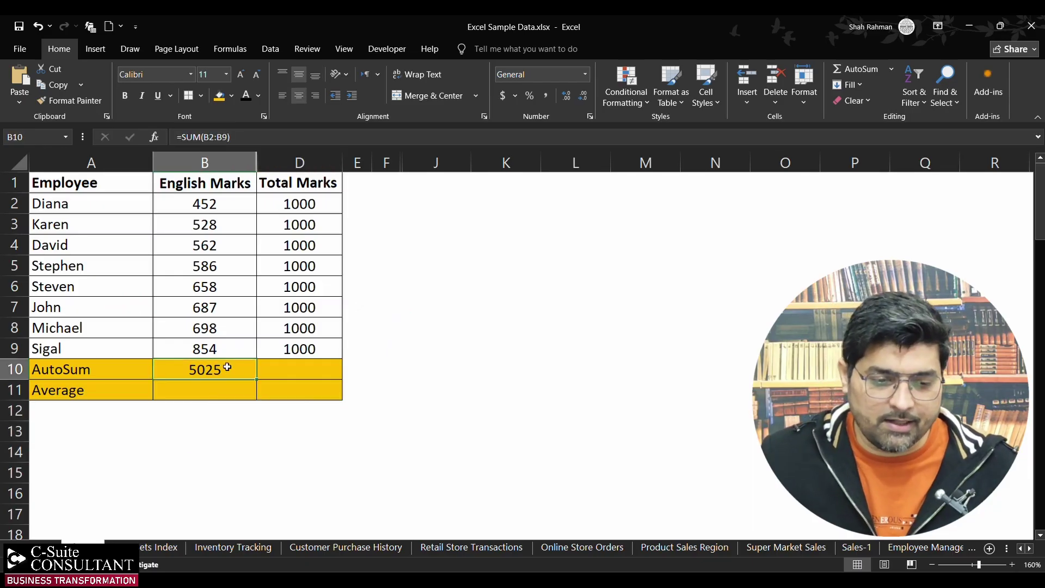
Delete the English Marks total from B10 and insert AutoSum's Average function over B2:B10 in cell B11.
key("Delete")
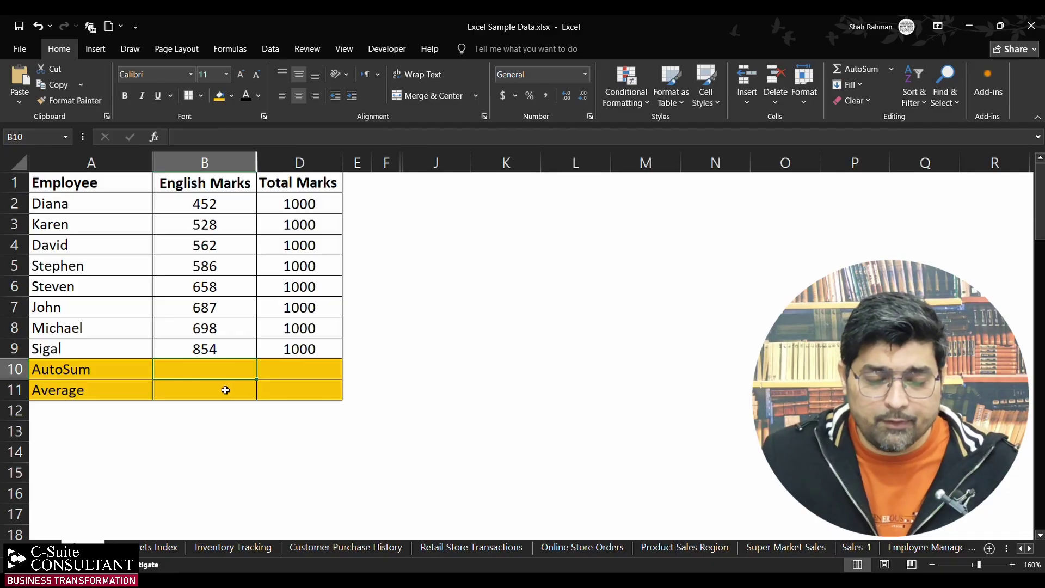
left_click(225, 389)
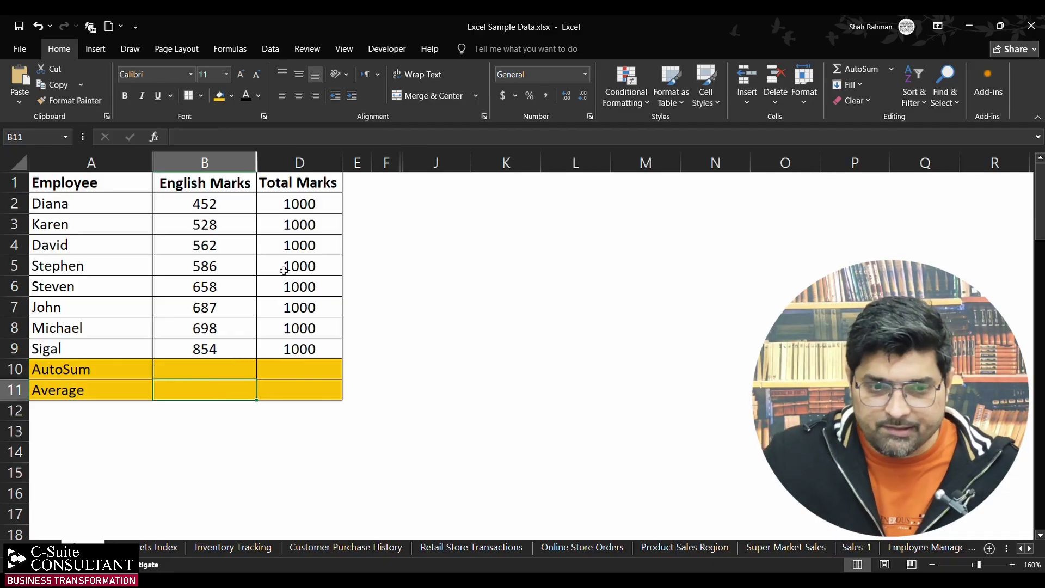
left_click(890, 69)
left_click(57, 52)
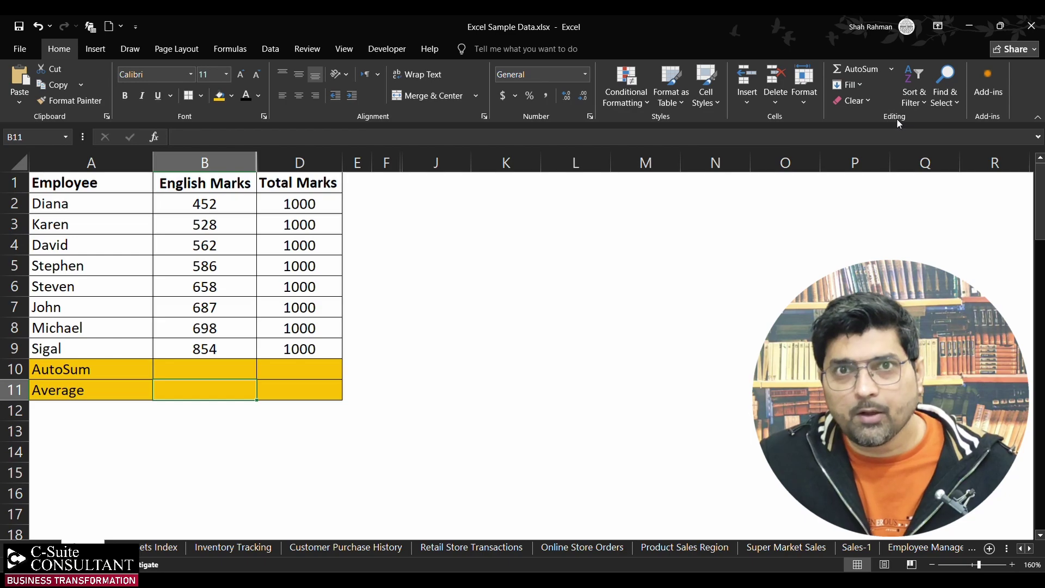
left_click(891, 69)
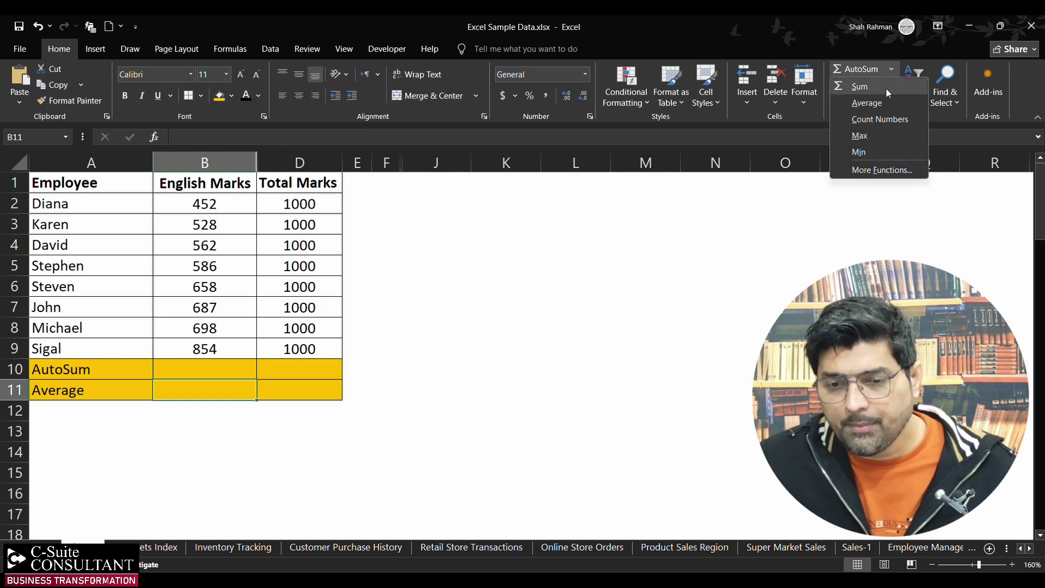
left_click(876, 101)
key("Return")
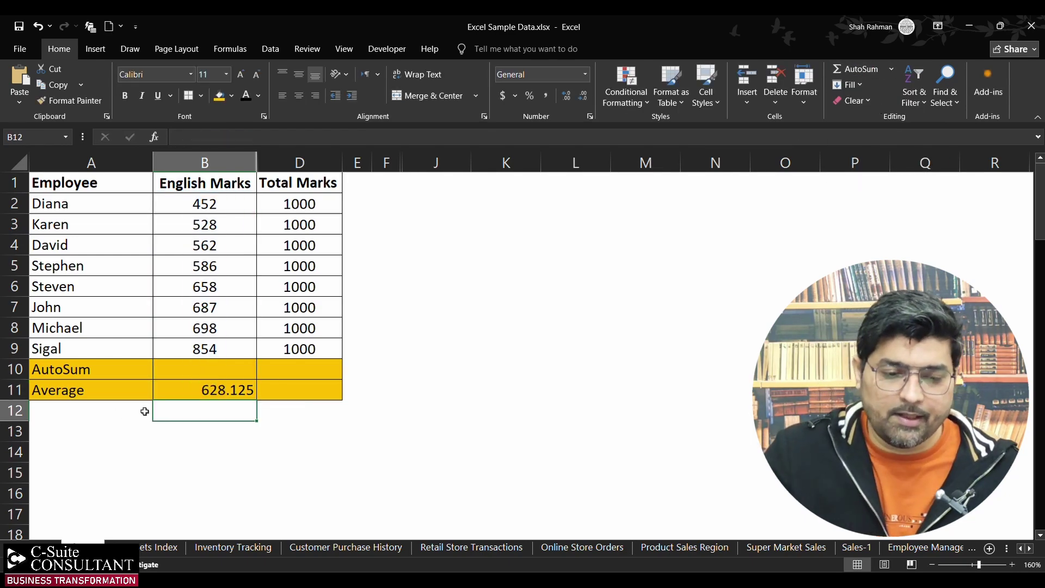
Center the contents of cell B11 horizontally and vertically, and delete its average formula.
left_click(224, 389)
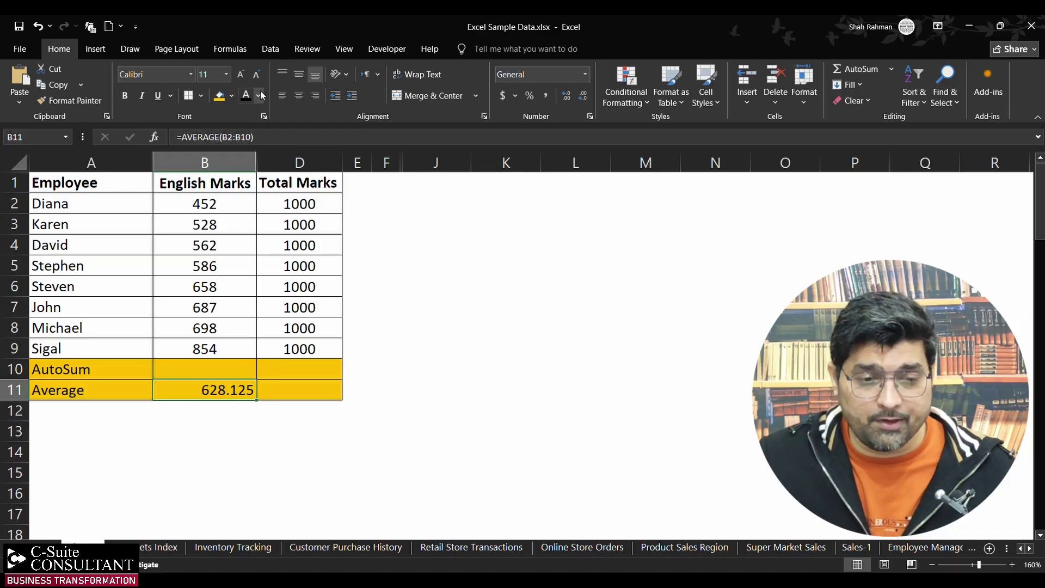
left_click(299, 97)
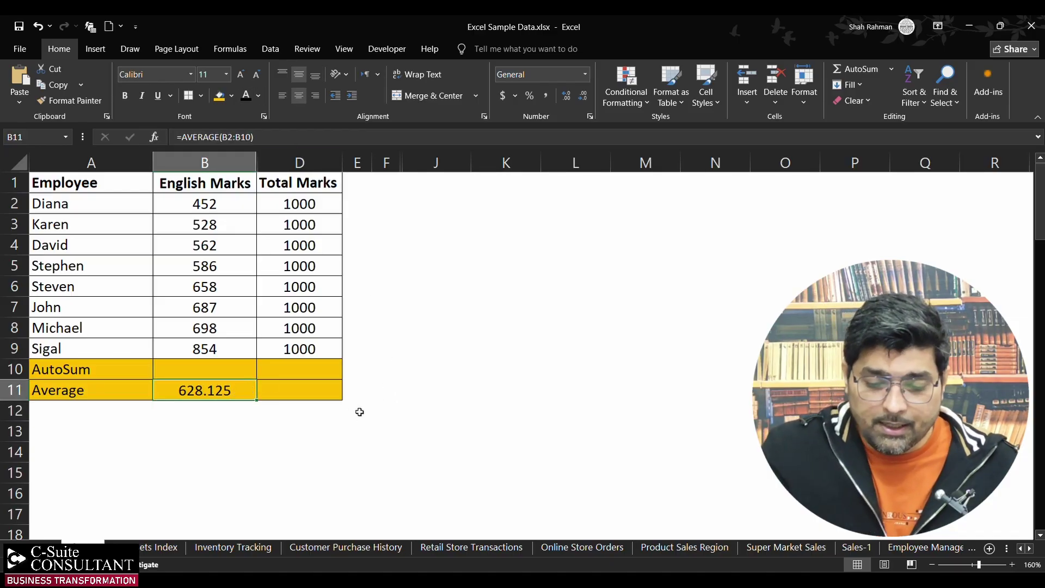
key("Delete")
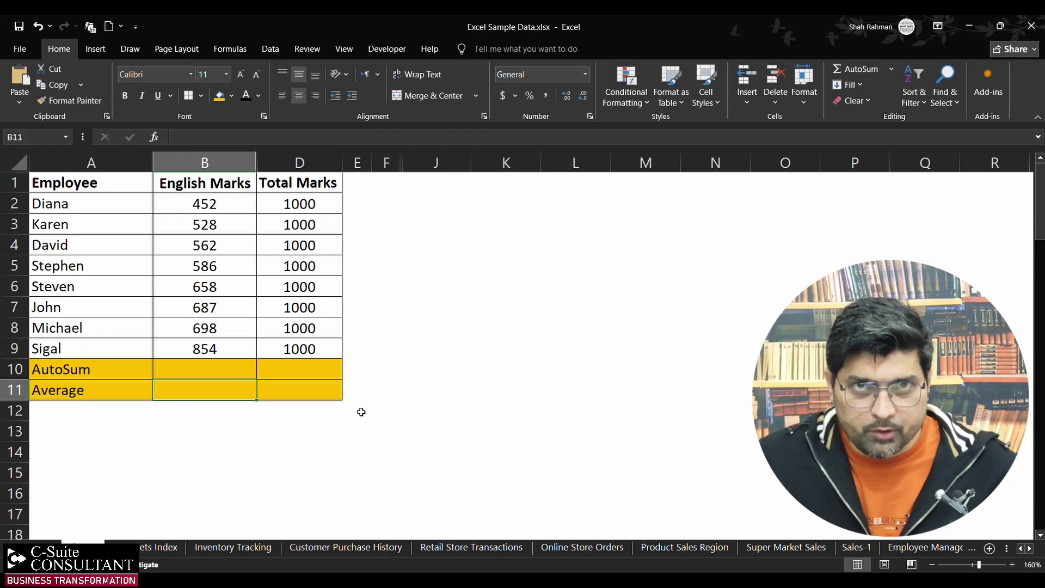
Enter the formula =AVERAGE(B2:B9) manually in cell B11 and reselect the cell.
type("=av")
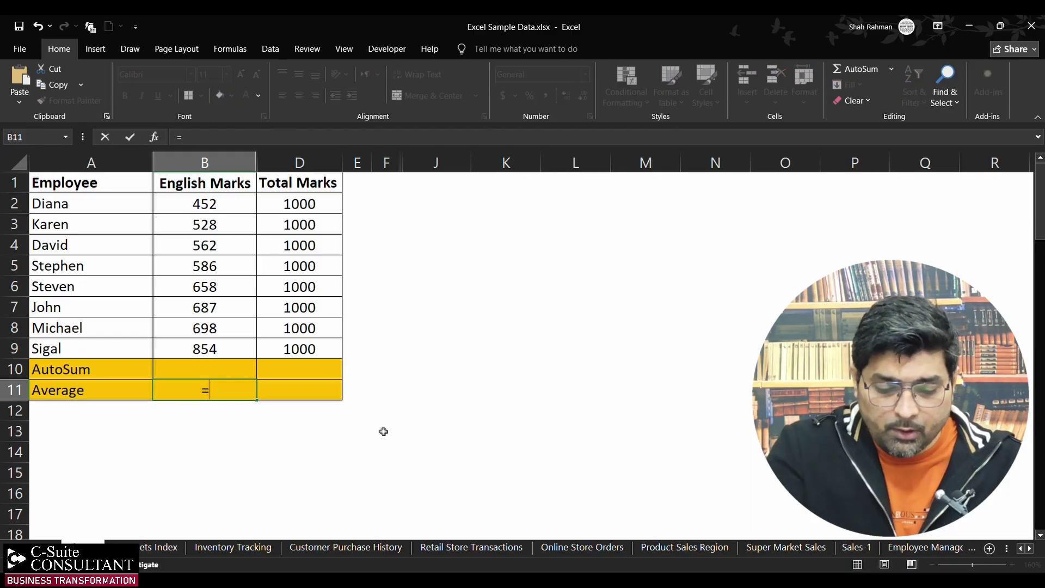
type("erage")
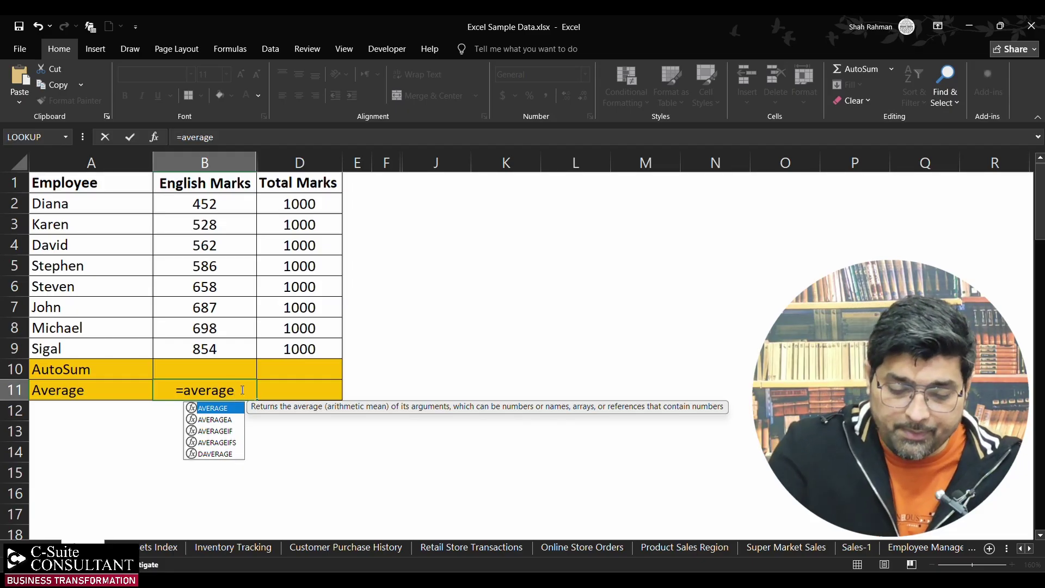
type("(")
left_click_drag(222, 211, 227, 345)
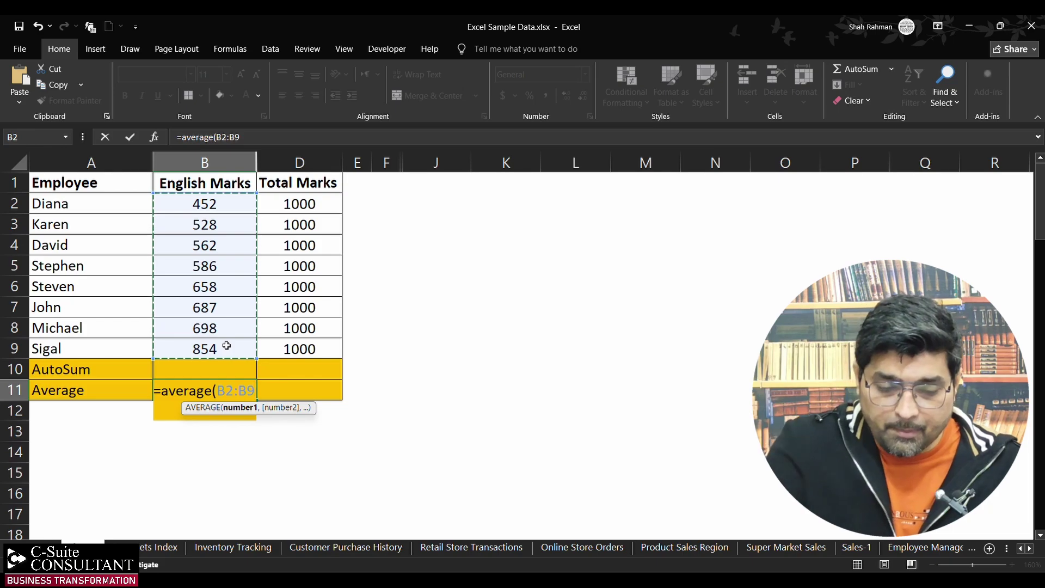
key("Return")
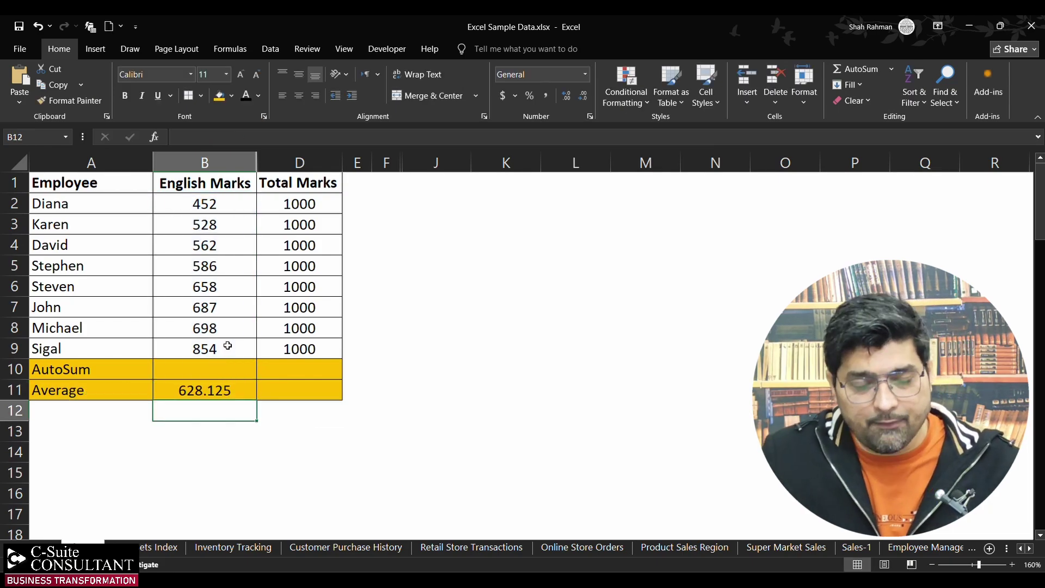
left_click(242, 390)
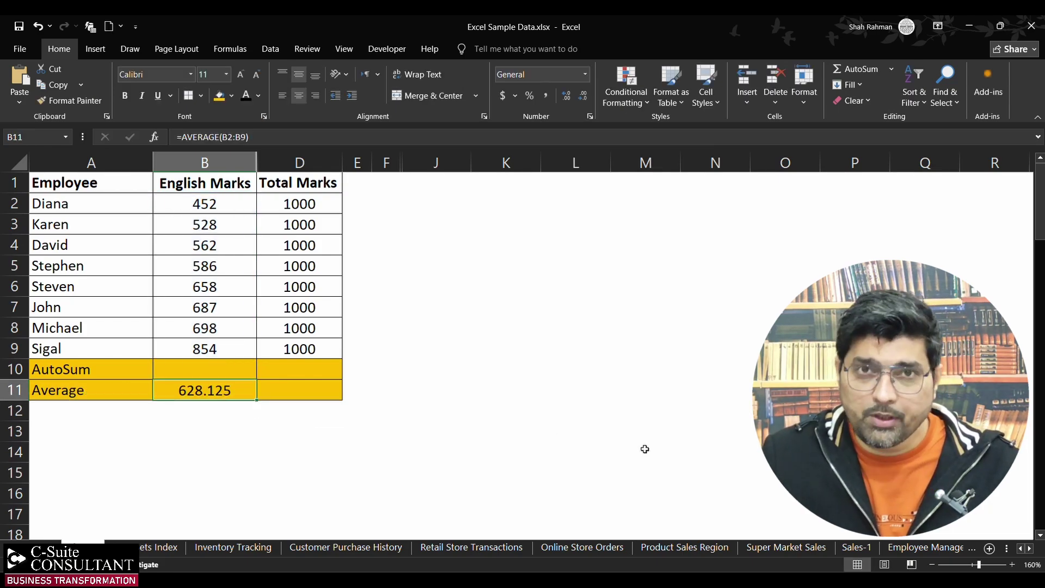
Clear the average from B11 and enter =AVERAGEA(B2:B9) for the English Marks in cell B10.
key("Delete")
left_click(228, 375)
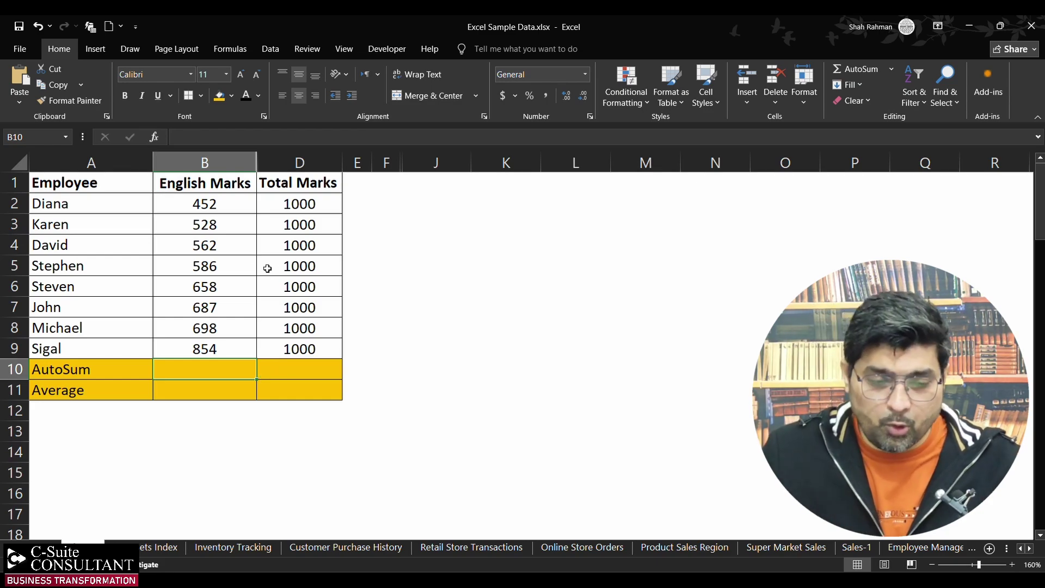
type("=averagea(")
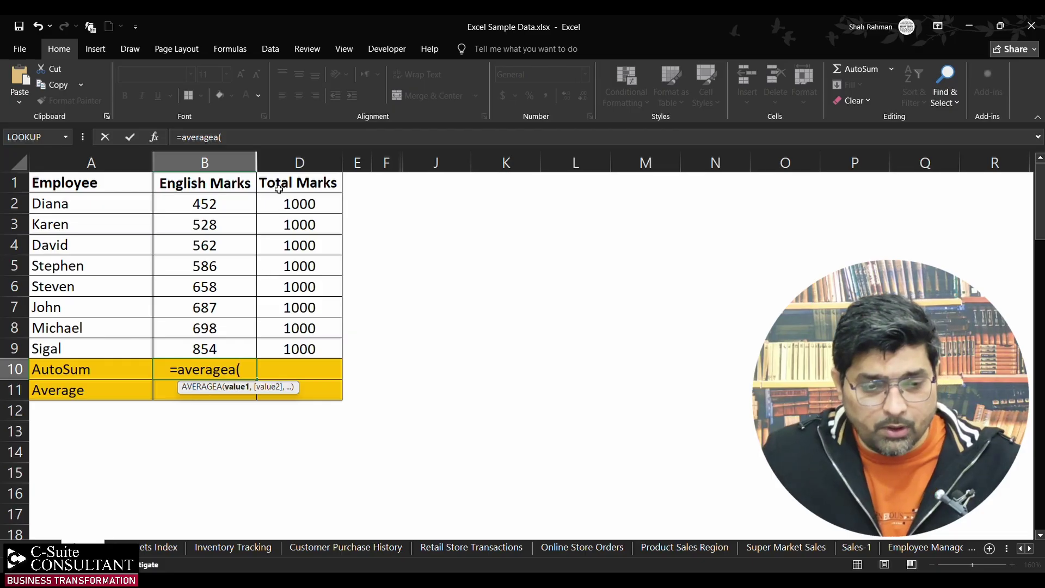
left_click_drag(229, 204, 230, 346)
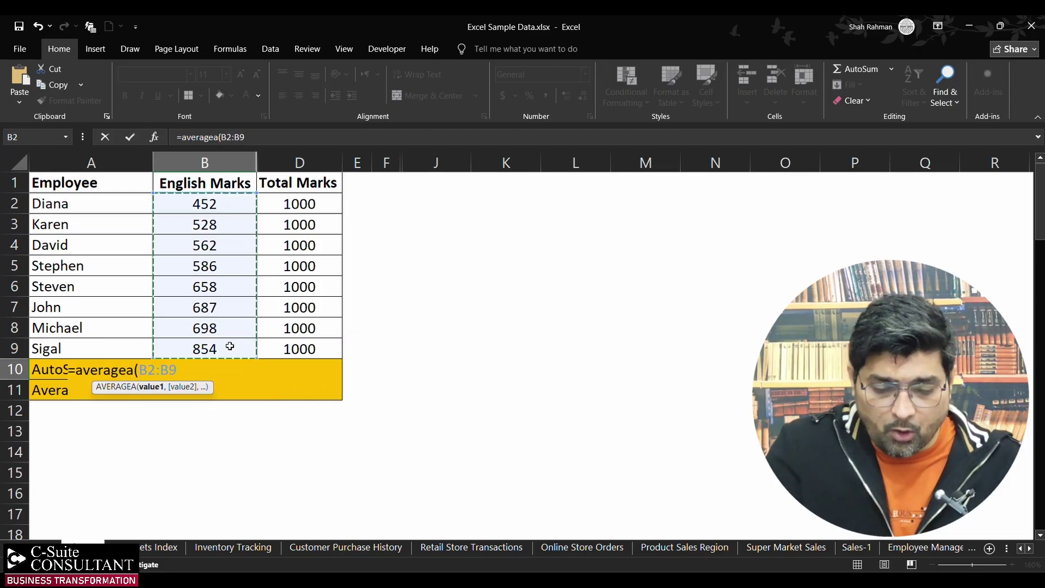
key("Return")
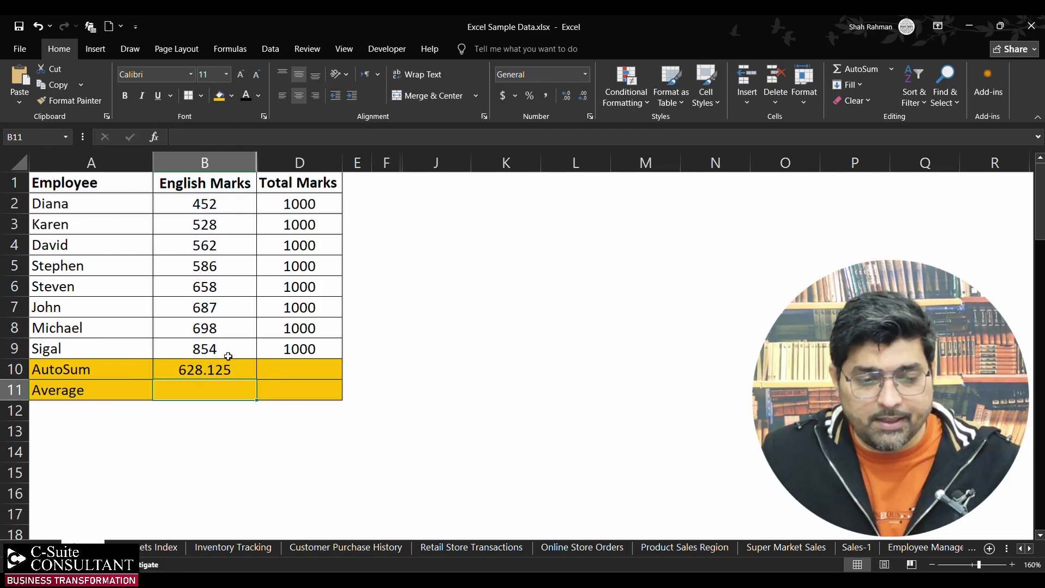
left_click(219, 369)
Enter the sample numbers 0.5, 0.1, 0.5, 0.6 and 0.7 in cells J3 to J7.
double_click(461, 223)
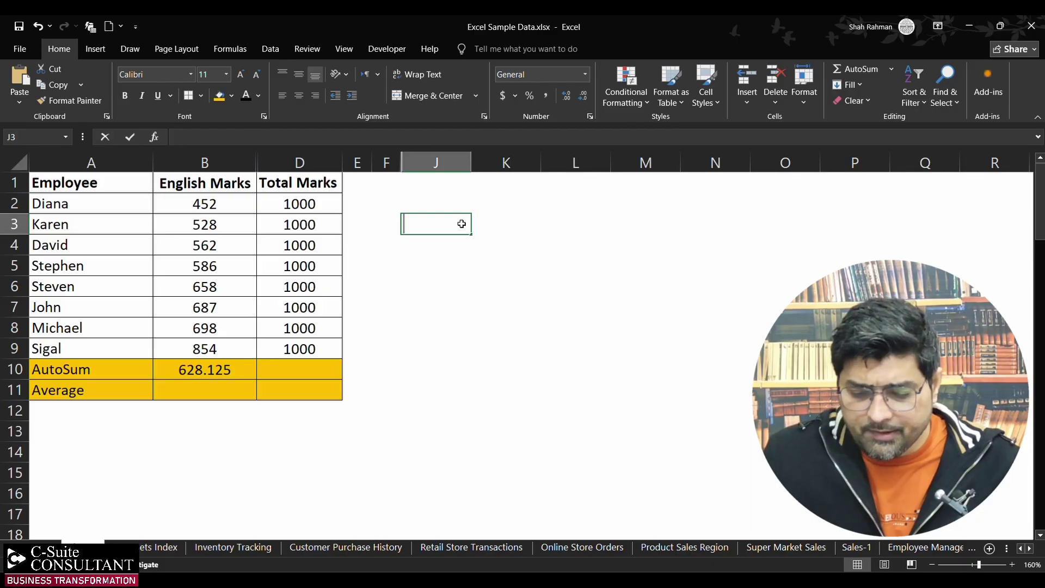
type("0.5")
key("Return")
type("2")
key("BackSpace")
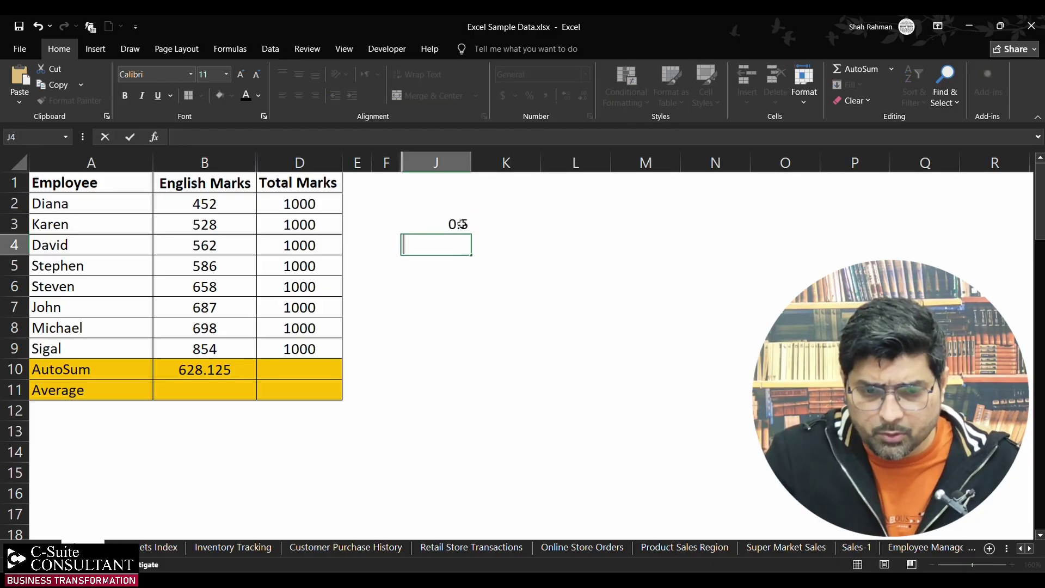
type("0.1")
key("Return")
type("0.5")
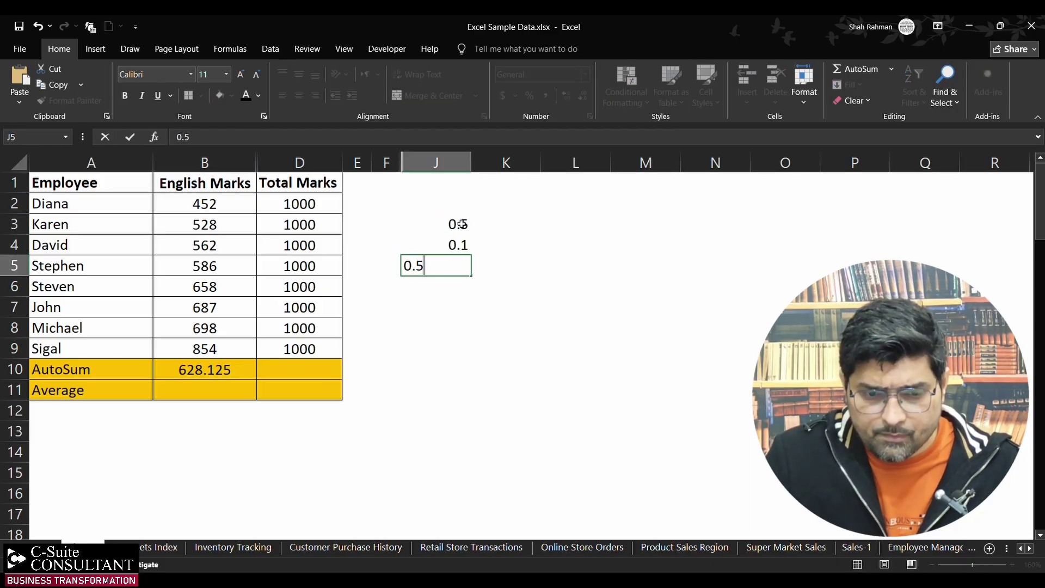
key("Return")
type("0.6")
key("Return")
type("0.7")
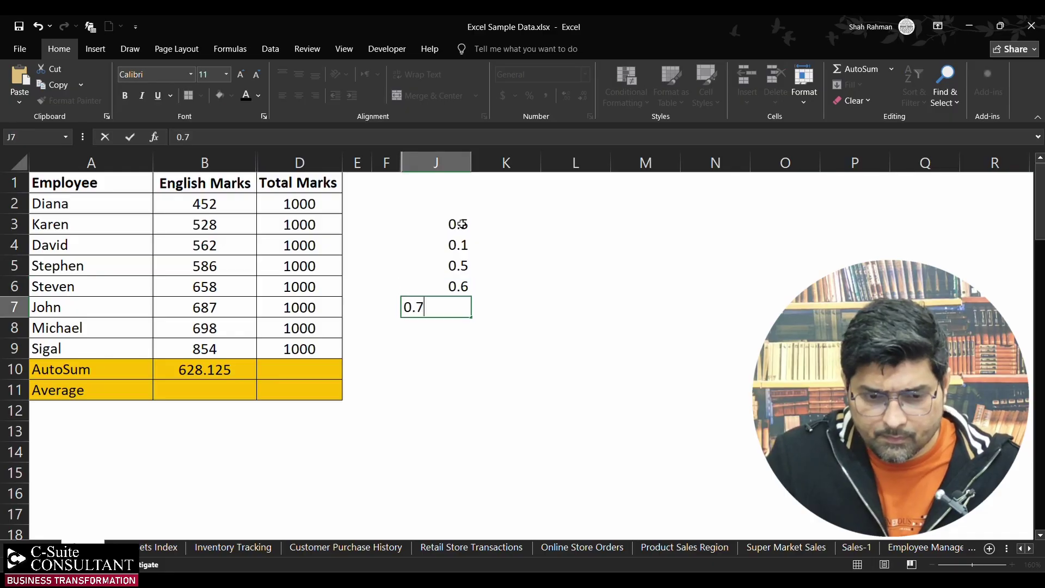
key("Return")
Add the logical values TRUE in J8 and FALSE in J9 below the sample numbers.
type("true")
key("Return")
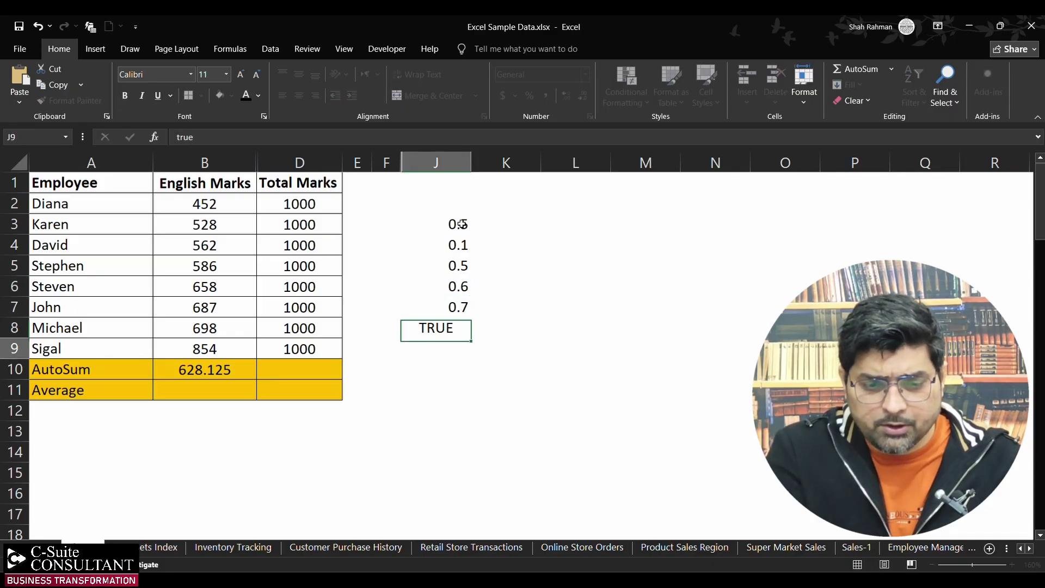
type("false")
key("Return")
type("=avea")
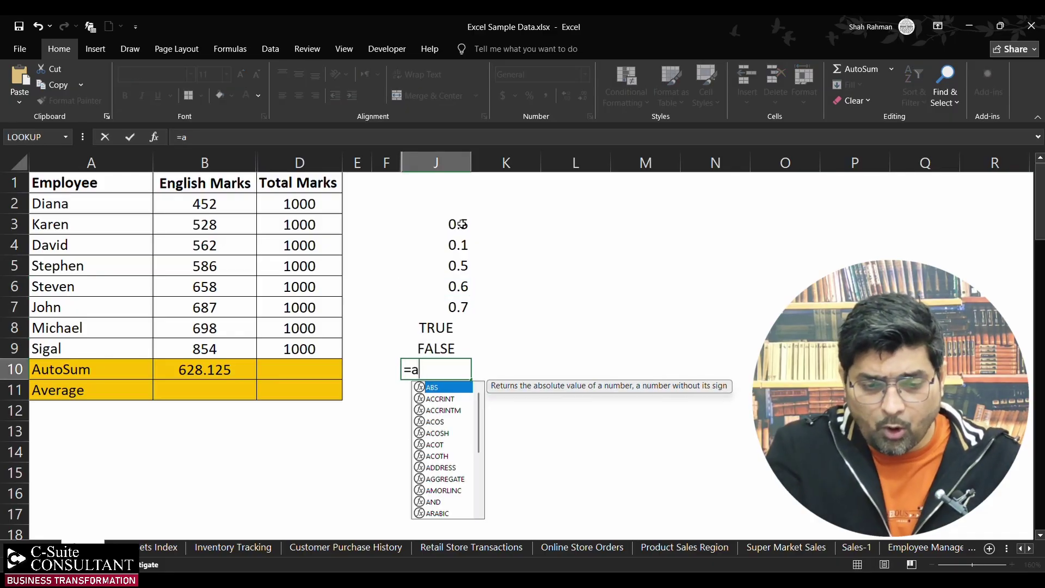
key("BackSpace")
key("BackSpace")
type("erage")
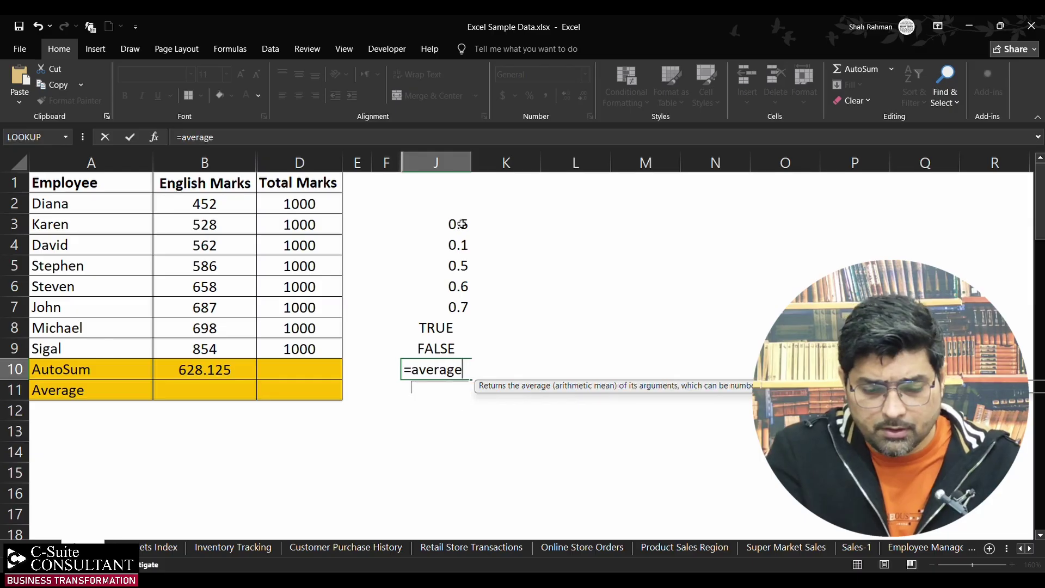
type("a(")
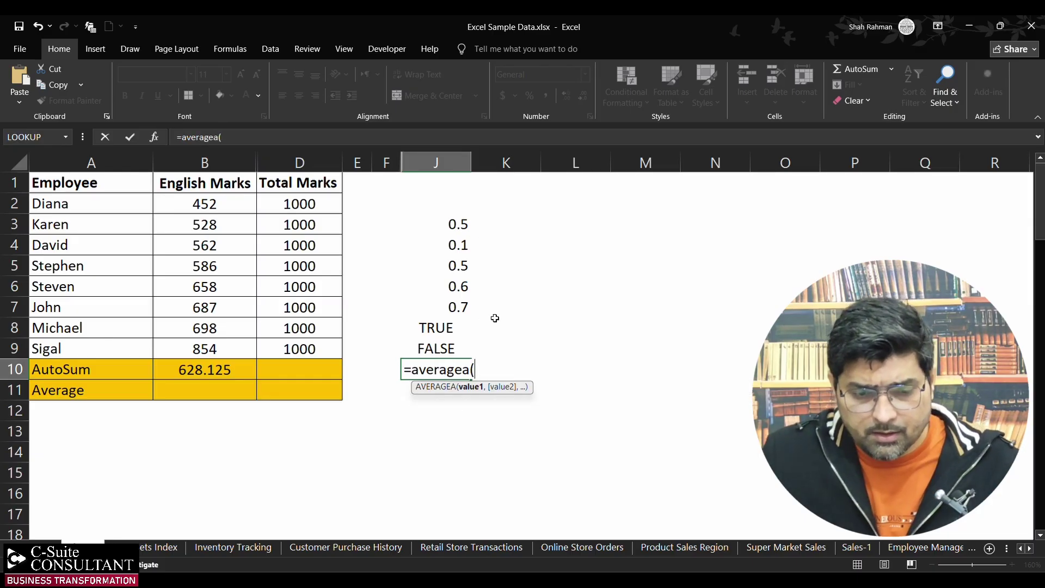
key("Escape")
Enter =AVERAGEA(J3:J9) in cell J10 to average the sample numbers and logical values, and reselect the cell.
type("=")
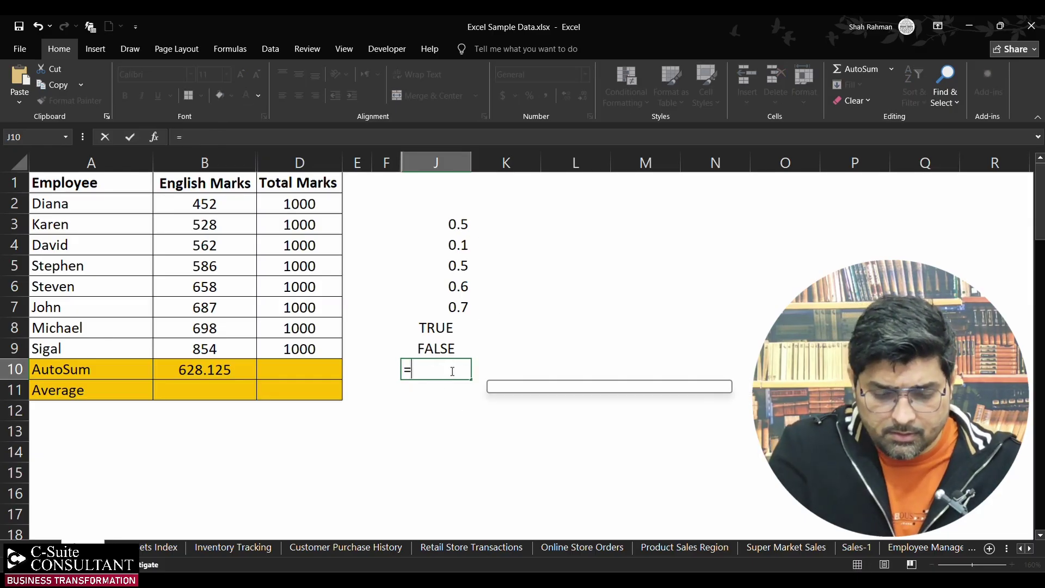
type("averagea(")
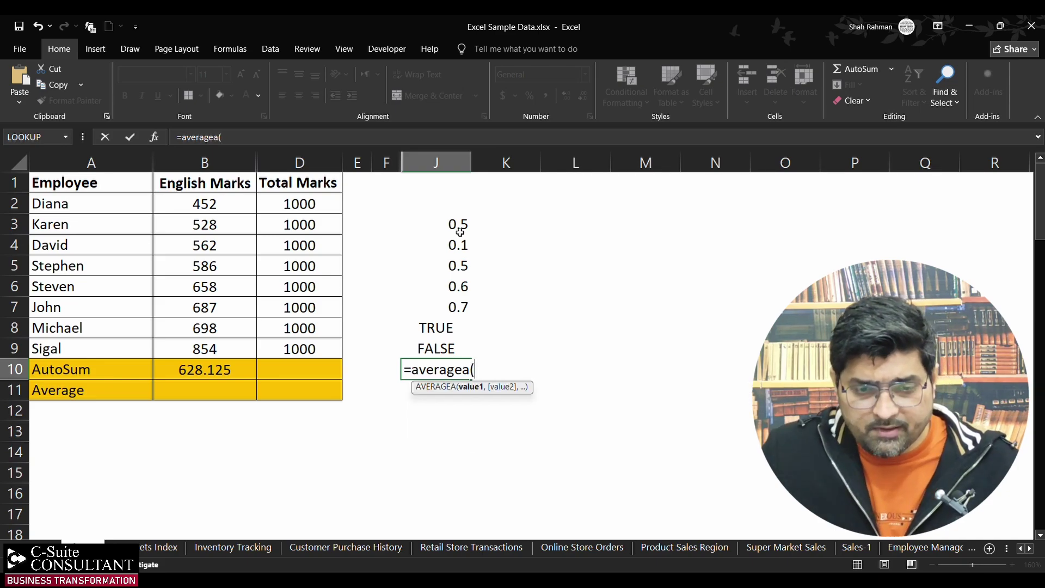
left_click_drag(459, 223, 458, 339)
type(")")
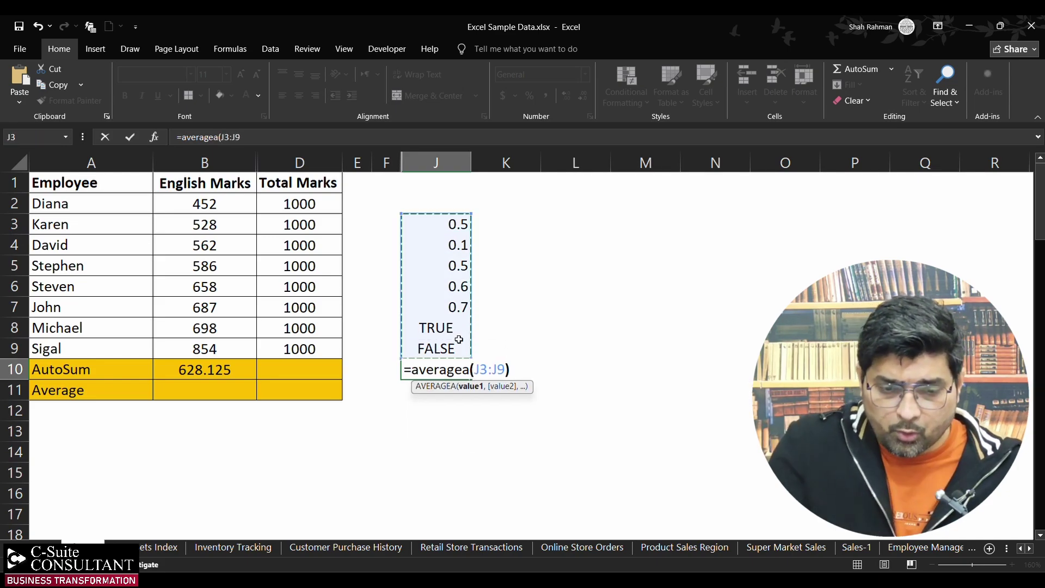
key("Return")
left_click(455, 376)
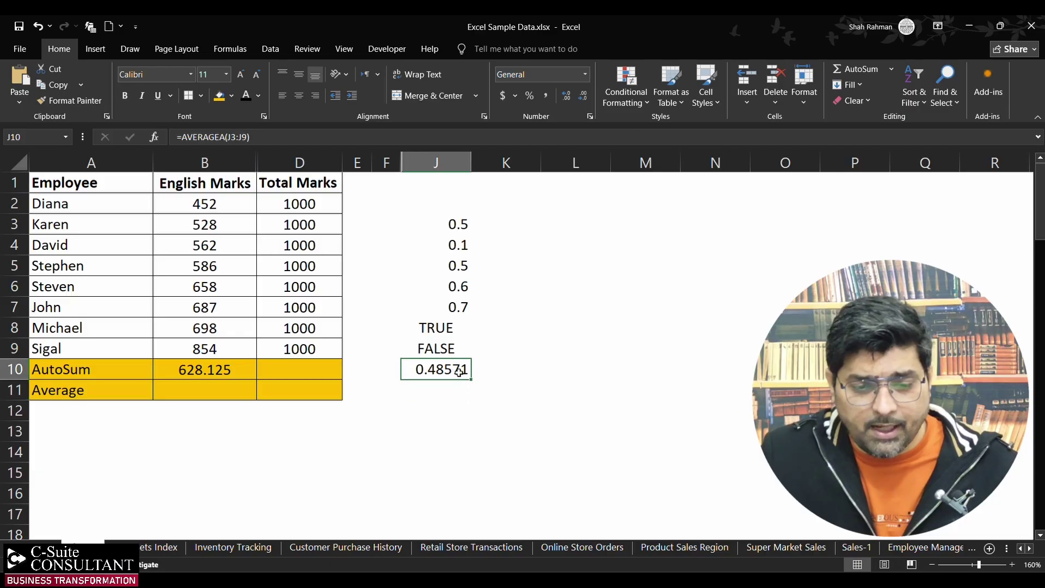
Reduce the AVERAGEA result in J10 to two decimal places.
left_click(583, 96)
left_click(583, 96)
left_click(584, 97)
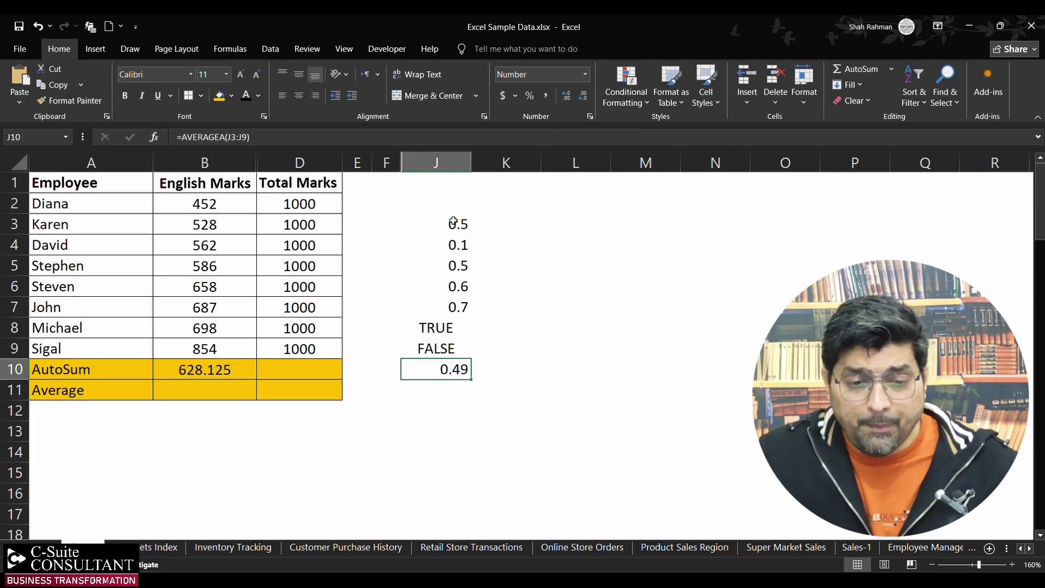
Enter =AVERAGE(J3:J7) in cell K8 to average only the sample numbers, and reselect the cell.
left_click_drag(457, 223, 456, 305)
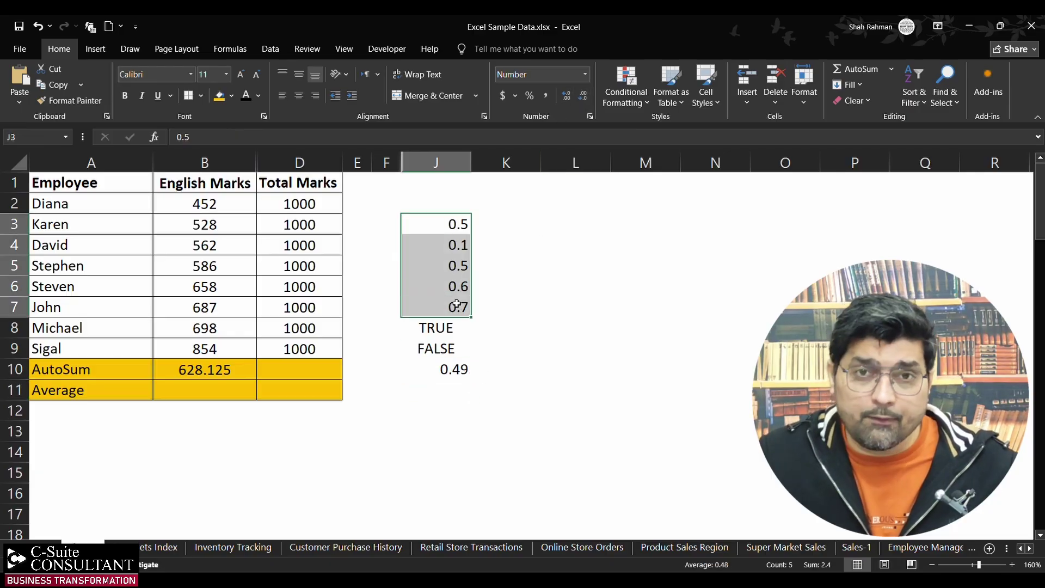
left_click(501, 315)
left_click(513, 366)
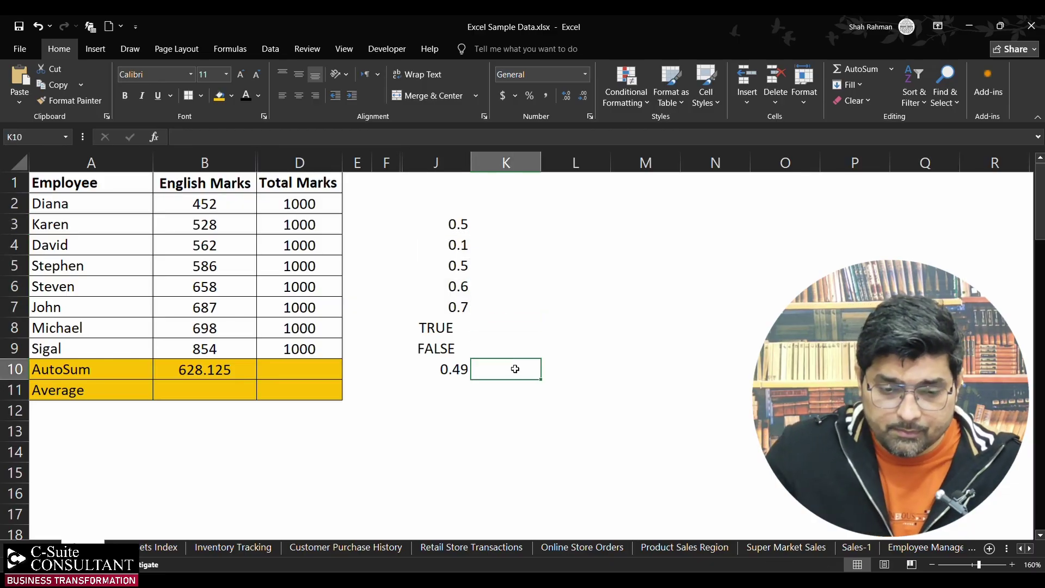
left_click(521, 325)
type("=a")
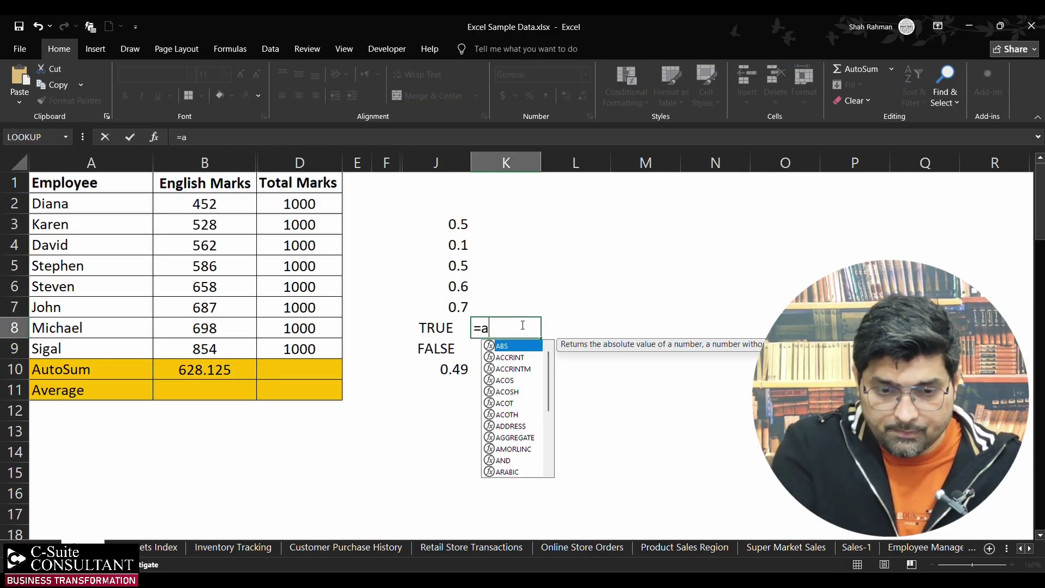
type("verage(")
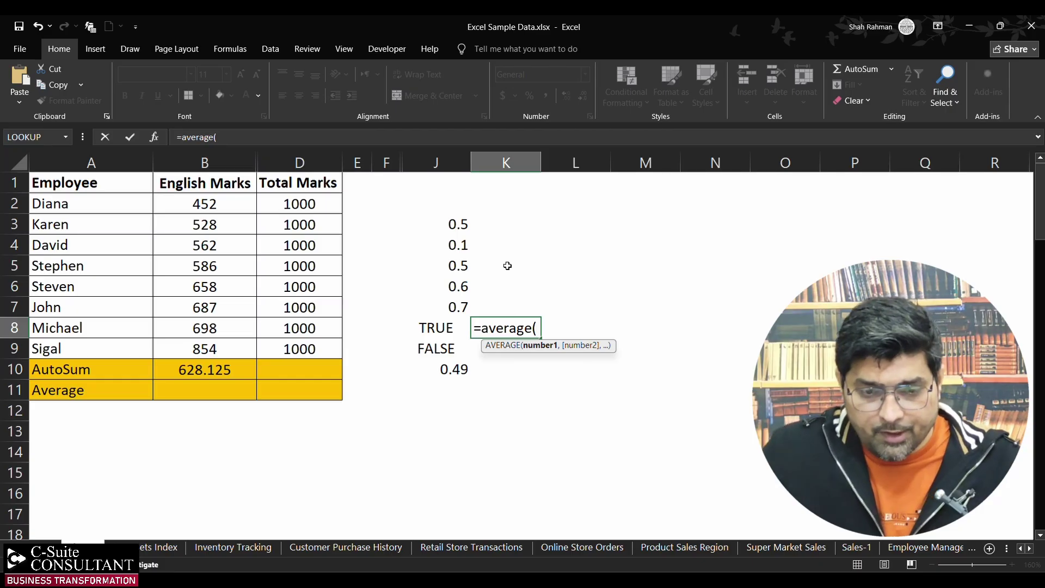
left_click_drag(457, 223, 458, 306)
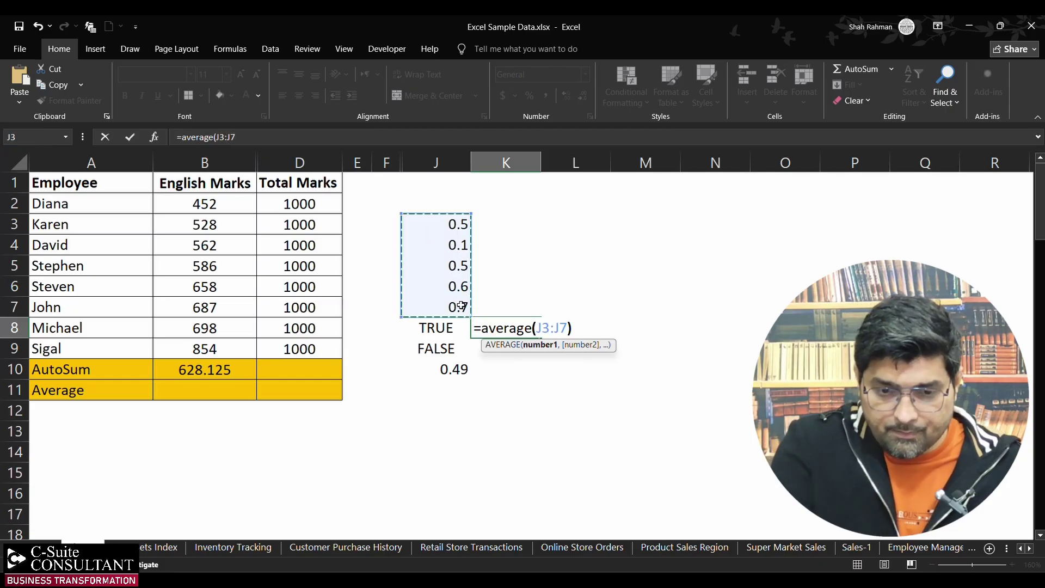
key("Return")
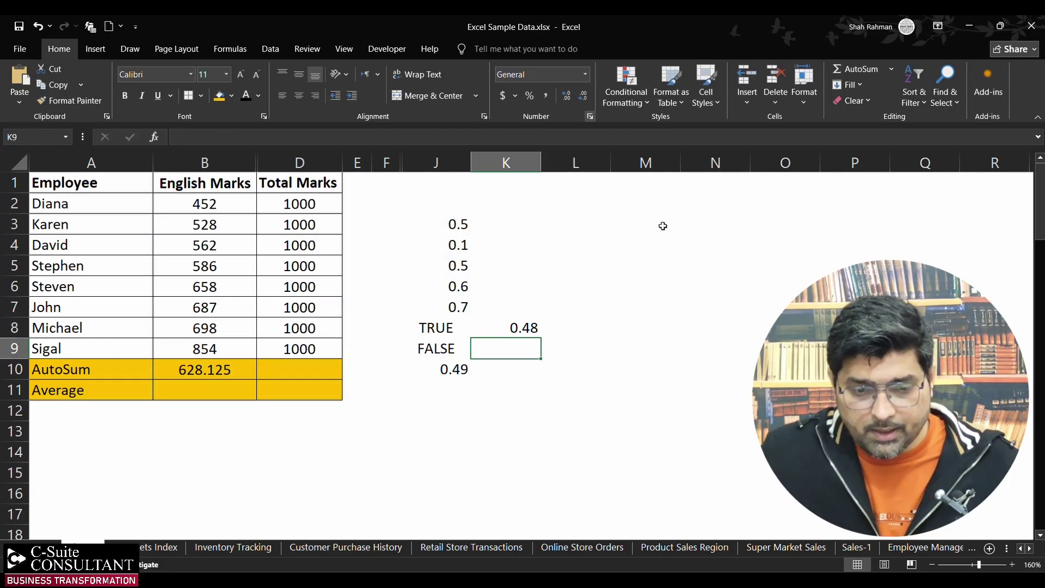
left_click(526, 330)
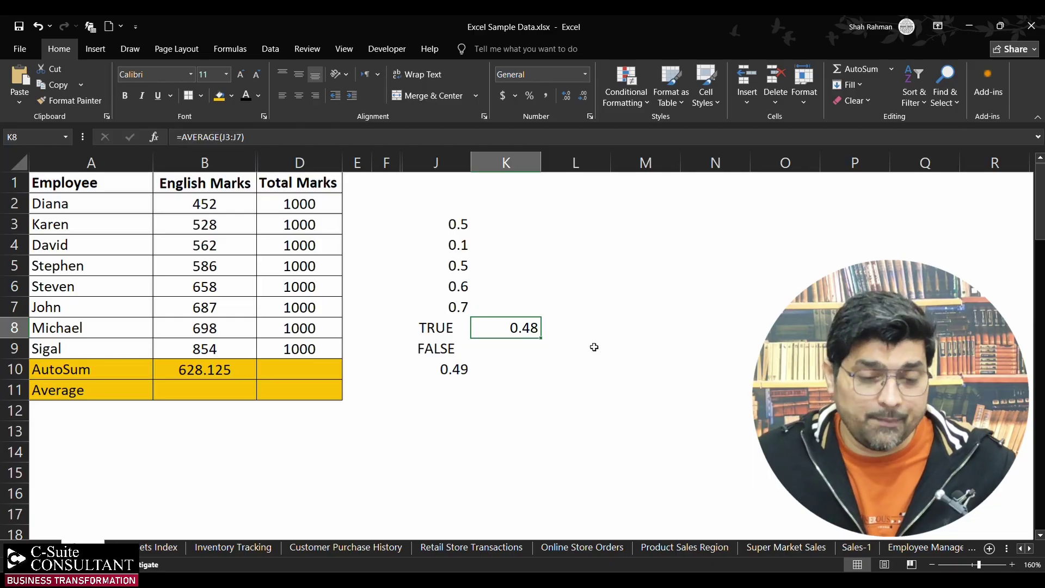
Examine the AVERAGEA result in J10 against its source range J3 to J9, including the logical values in J8 and J9.
left_click_drag(465, 227, 457, 346)
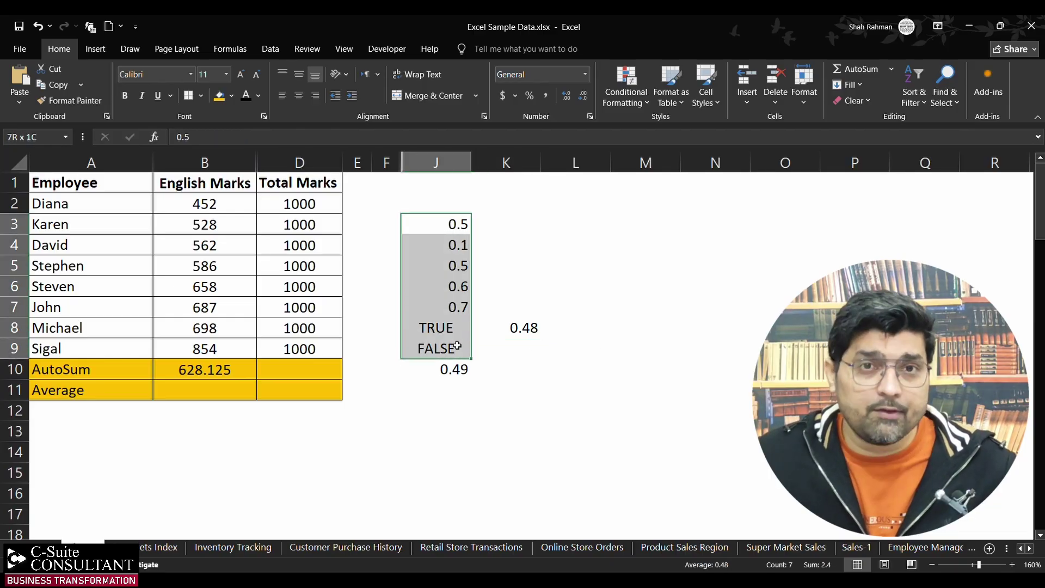
left_click(462, 370)
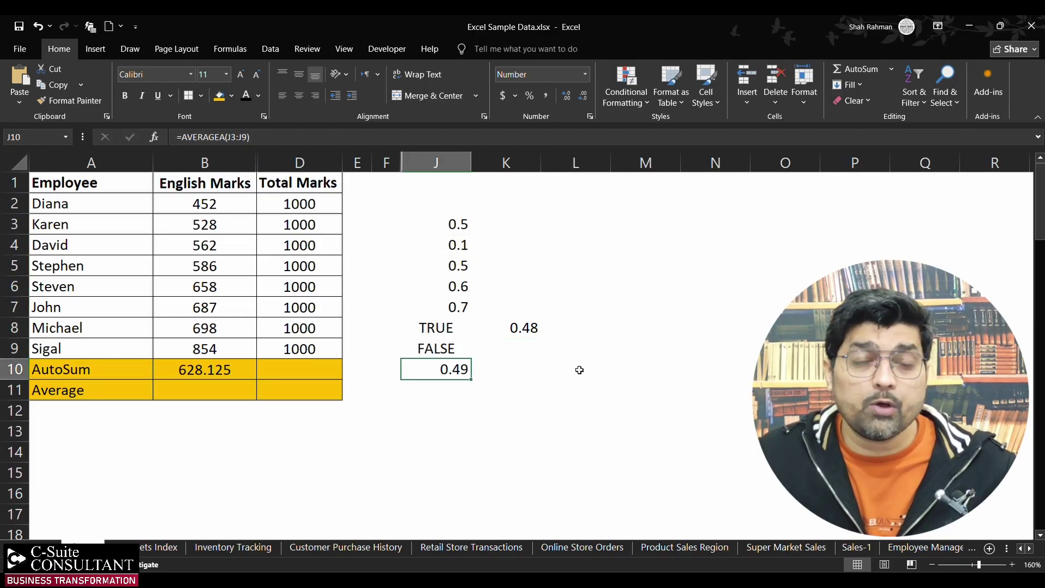
left_click(447, 328)
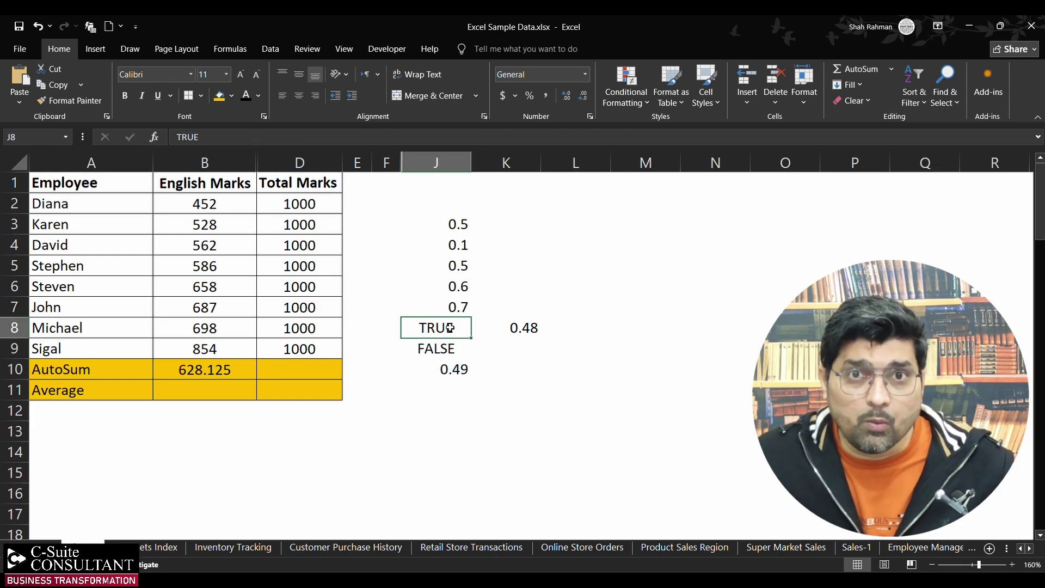
left_click(450, 348)
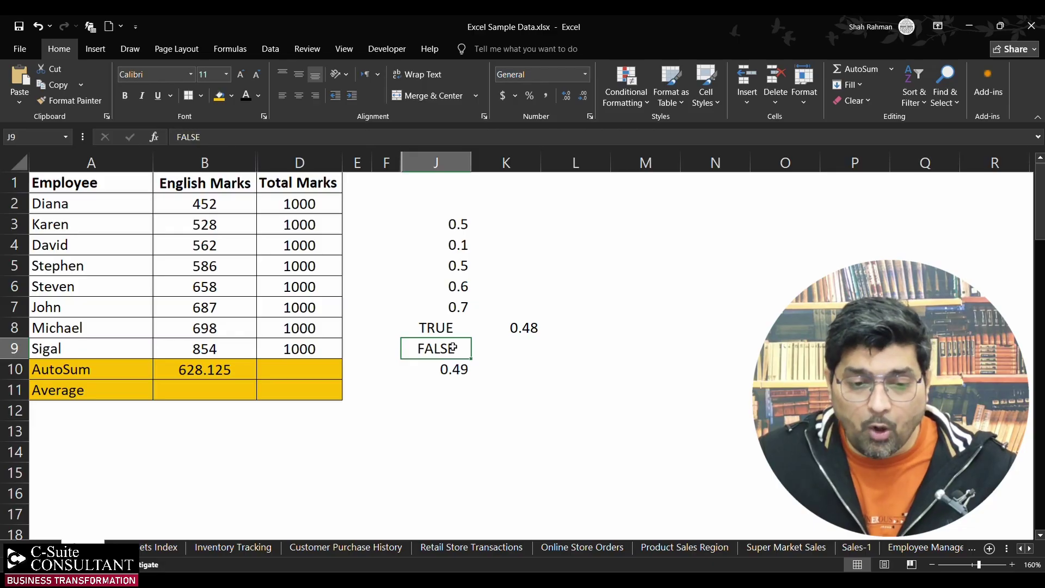
left_click_drag(459, 224, 461, 345)
left_click(467, 364)
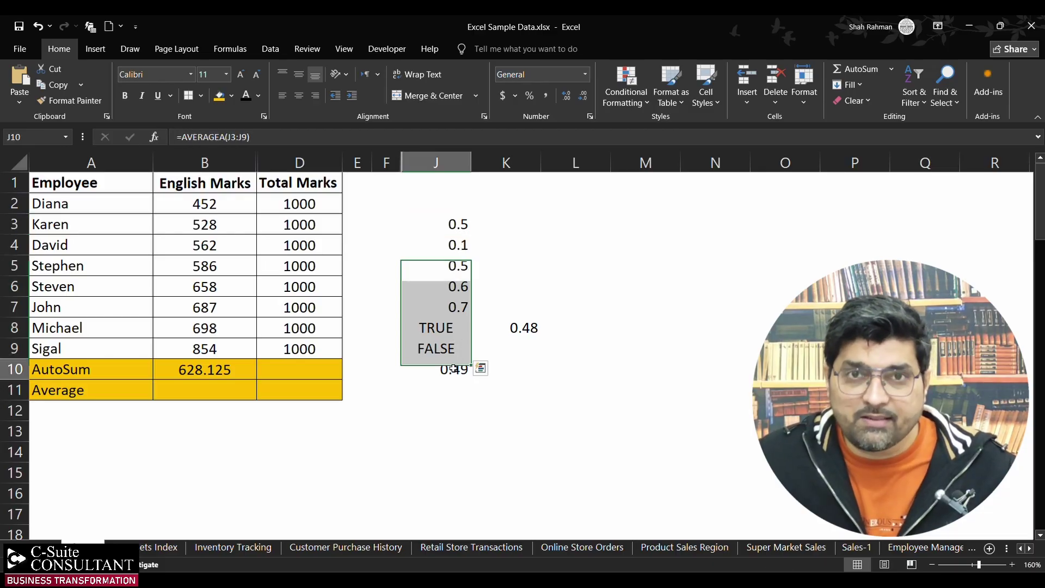
left_click(521, 328)
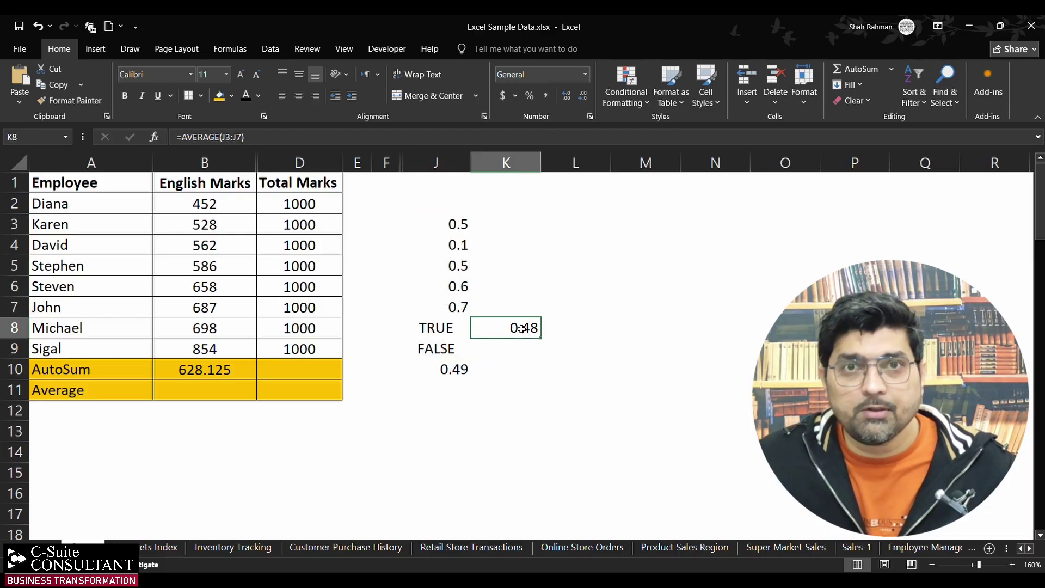
left_click(461, 368)
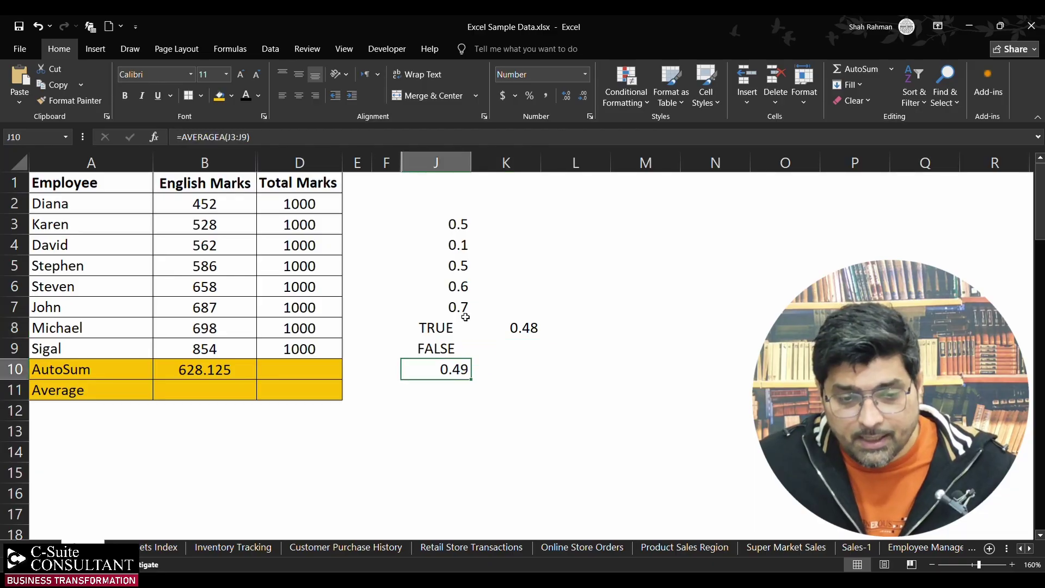
left_click_drag(463, 225, 459, 352)
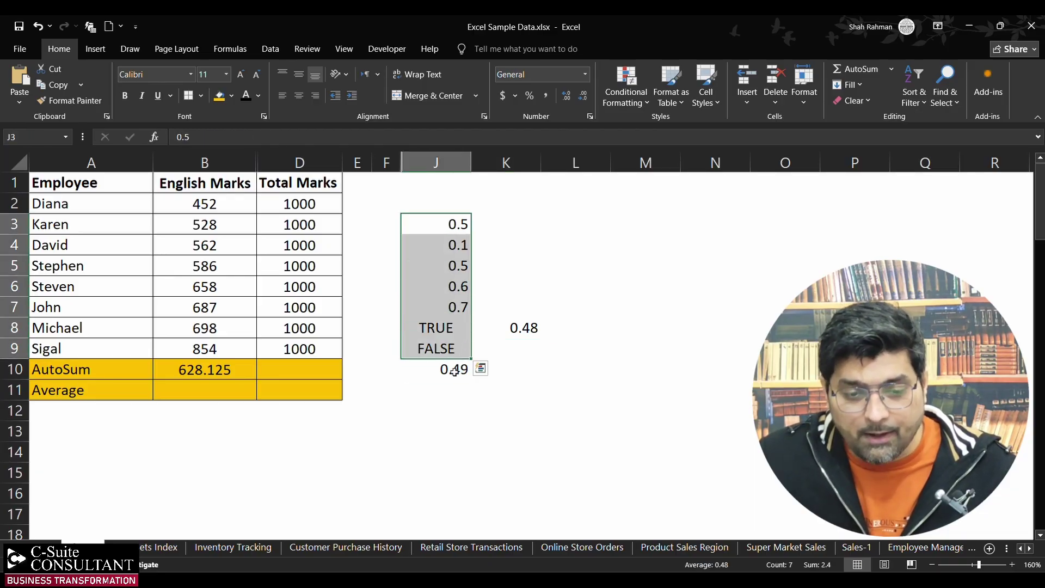
left_click(454, 371)
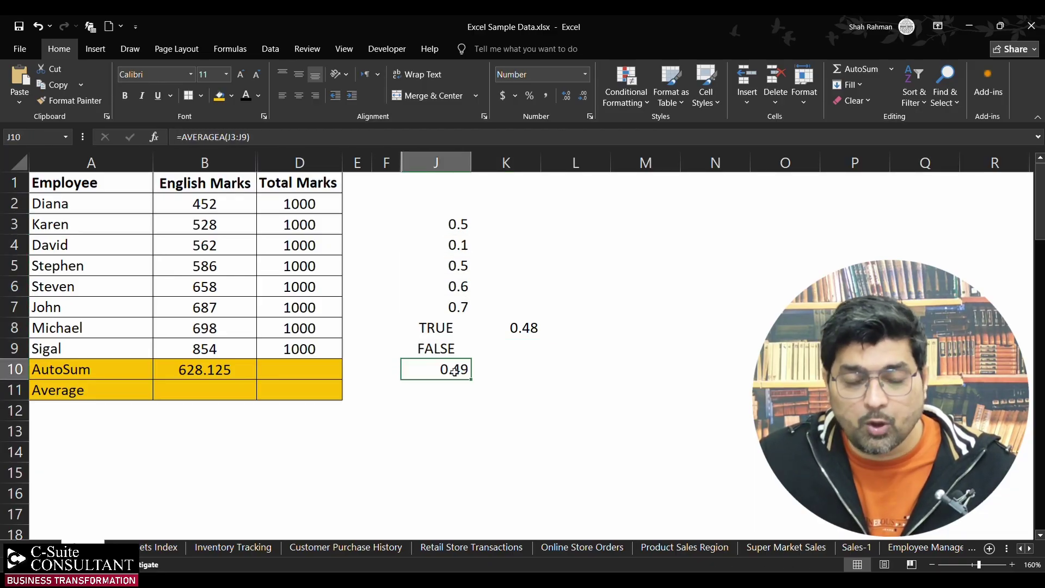
left_click(447, 332)
left_click(447, 348)
Compare the cell ranges used by the AVERAGE formula in K8 and the AVERAGEA formula in J10.
left_click(499, 327)
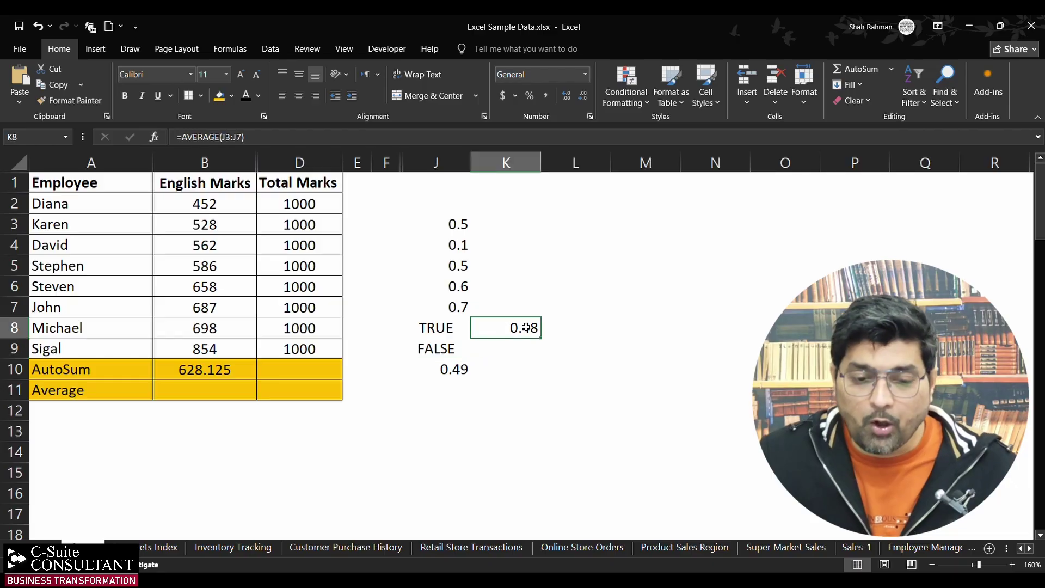
double_click(530, 326)
key("Escape")
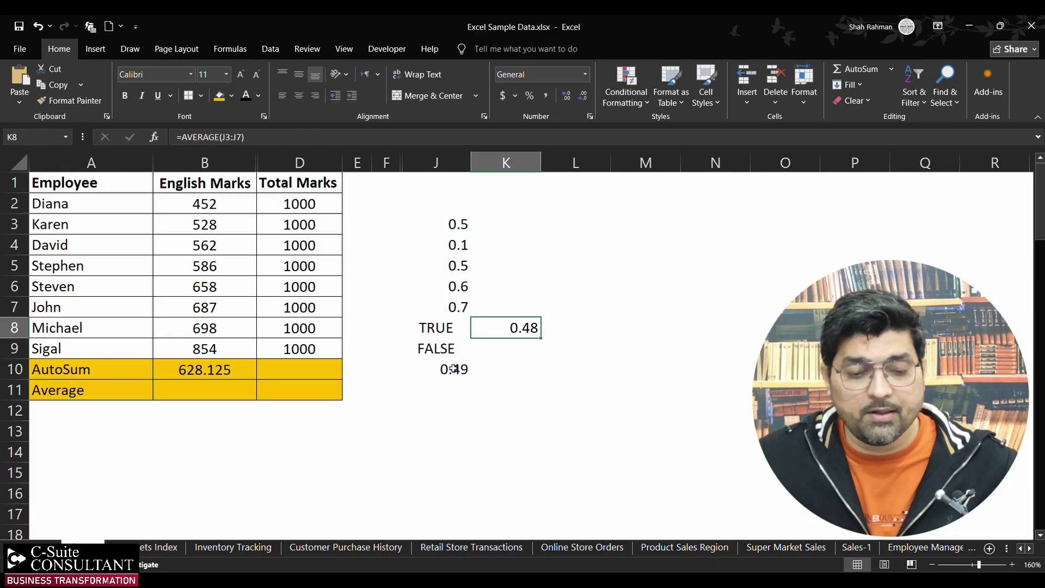
double_click(439, 369)
key("Escape")
left_click(526, 327)
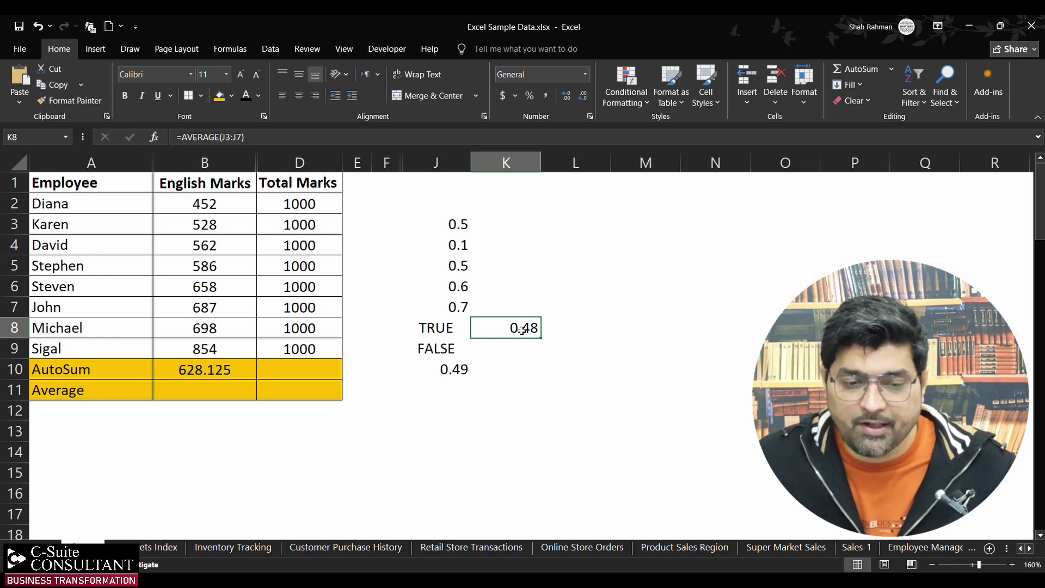
double_click(457, 368)
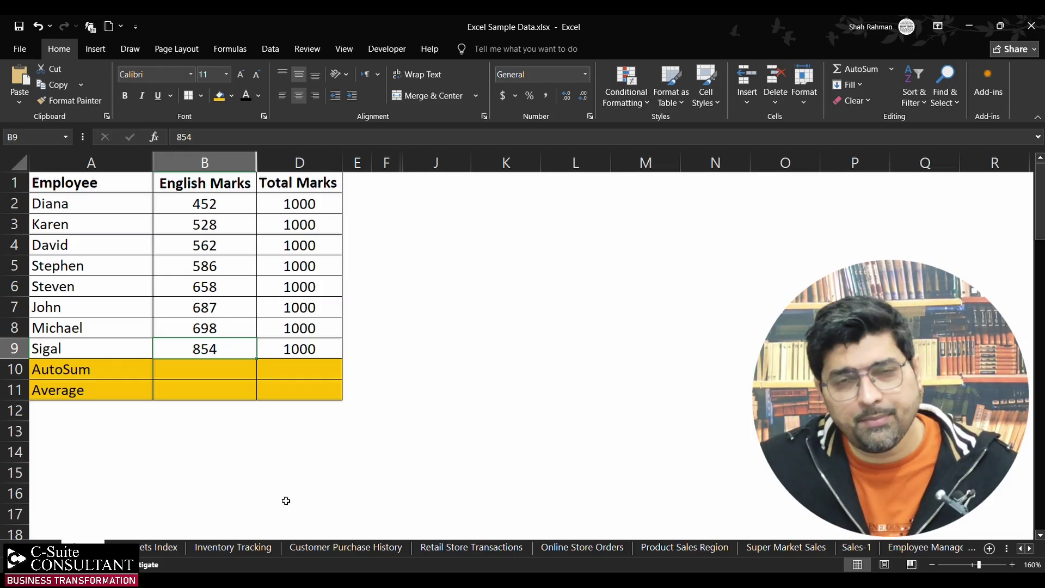
Open the Inventory Tracking sheet and review the table's last row and its column headings across to UnitCost.
left_click(237, 547)
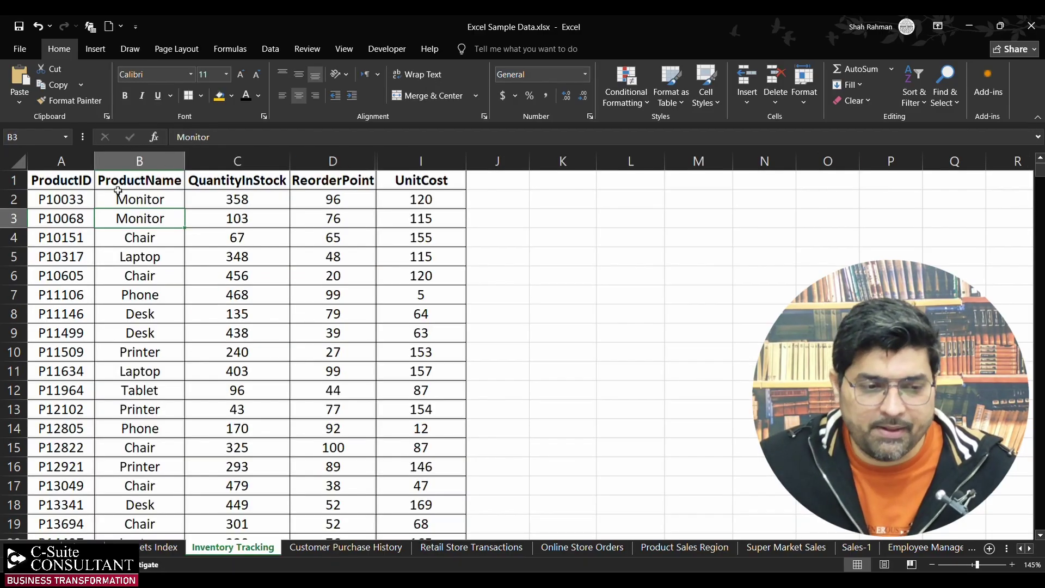
left_click(76, 195)
key("ctrl+Down")
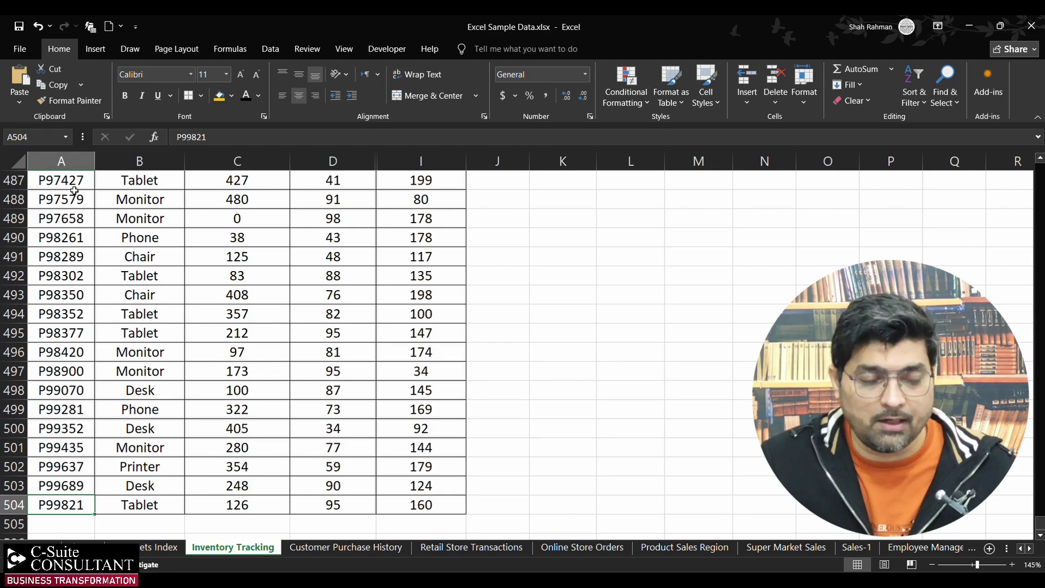
key("ctrl+Up")
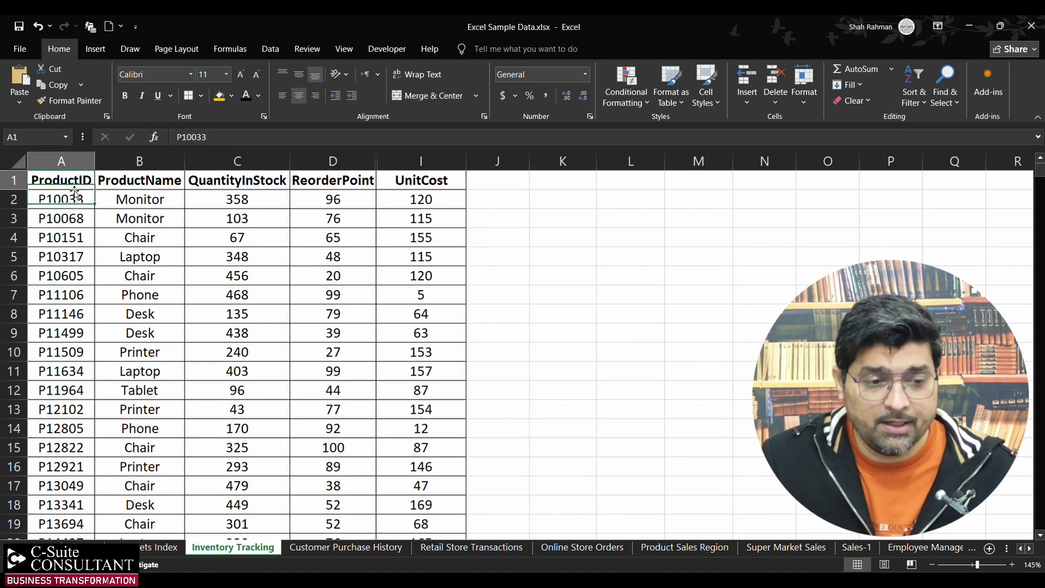
key("Right")
key("Right")
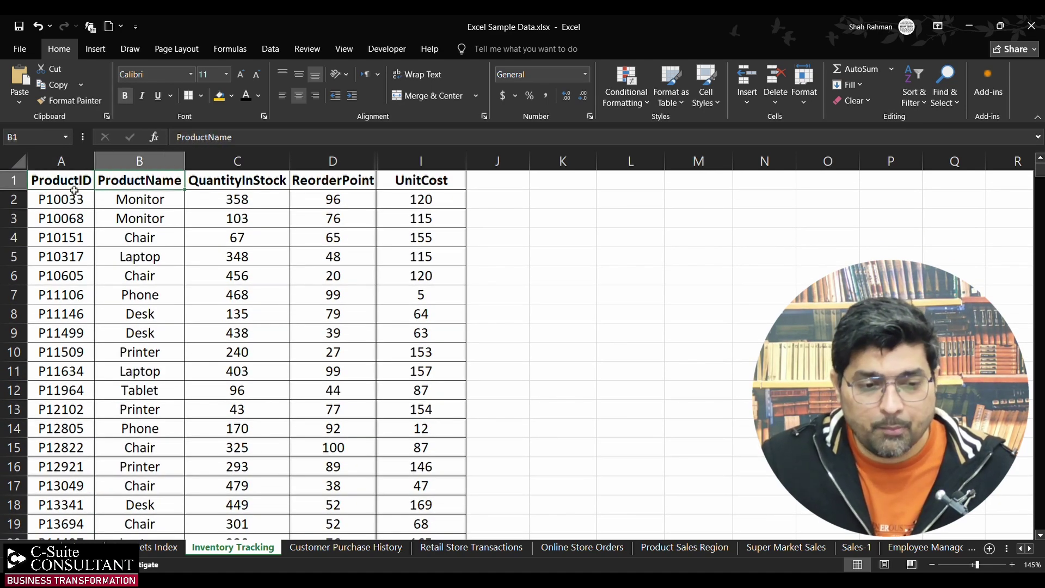
key("Right")
key("Right")
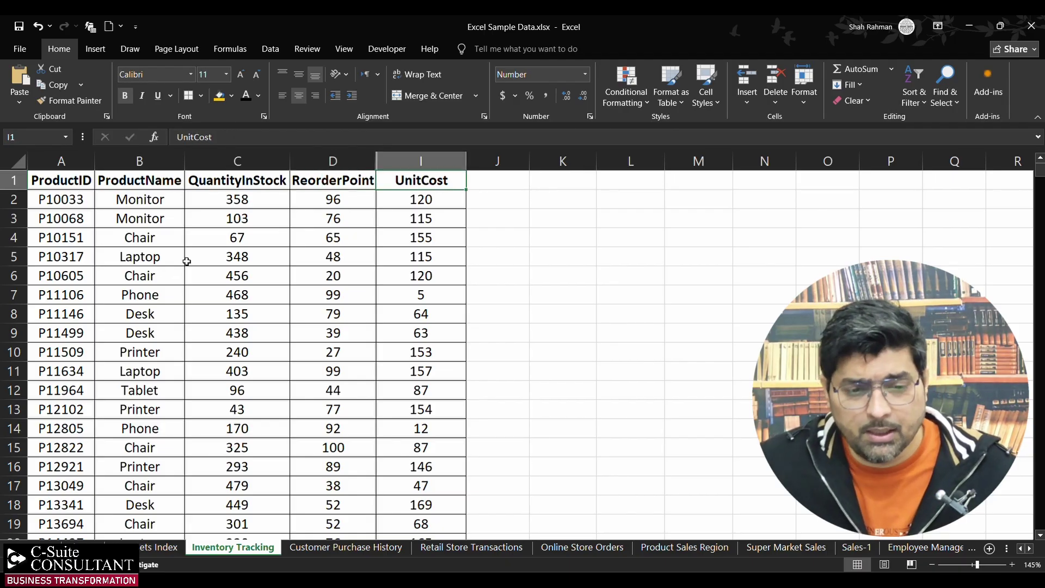
Compare the UnitCost values of the two Monitor entries in rows 2 and 3.
left_click(425, 238)
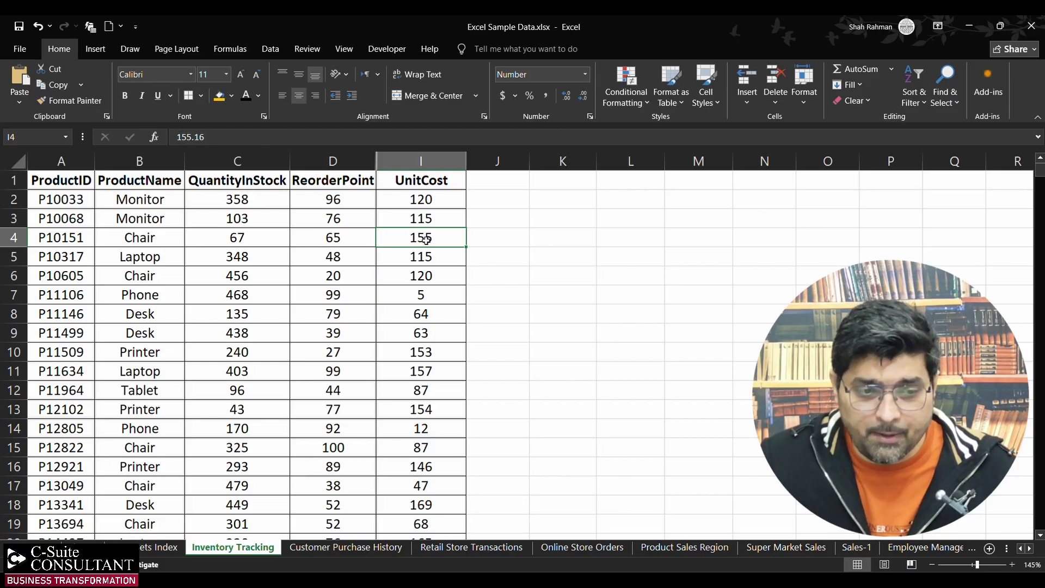
left_click(153, 199)
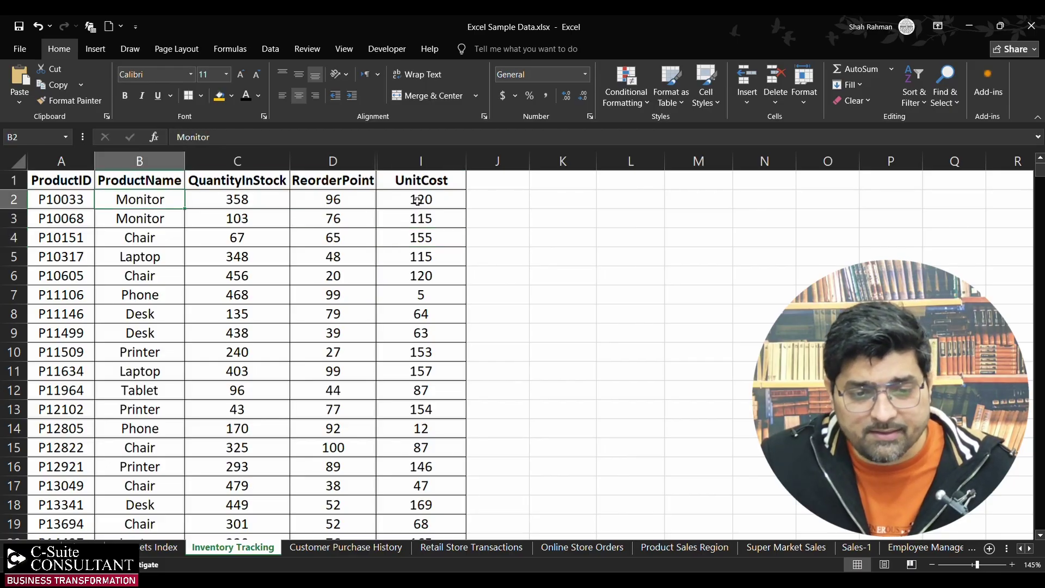
left_click(436, 199)
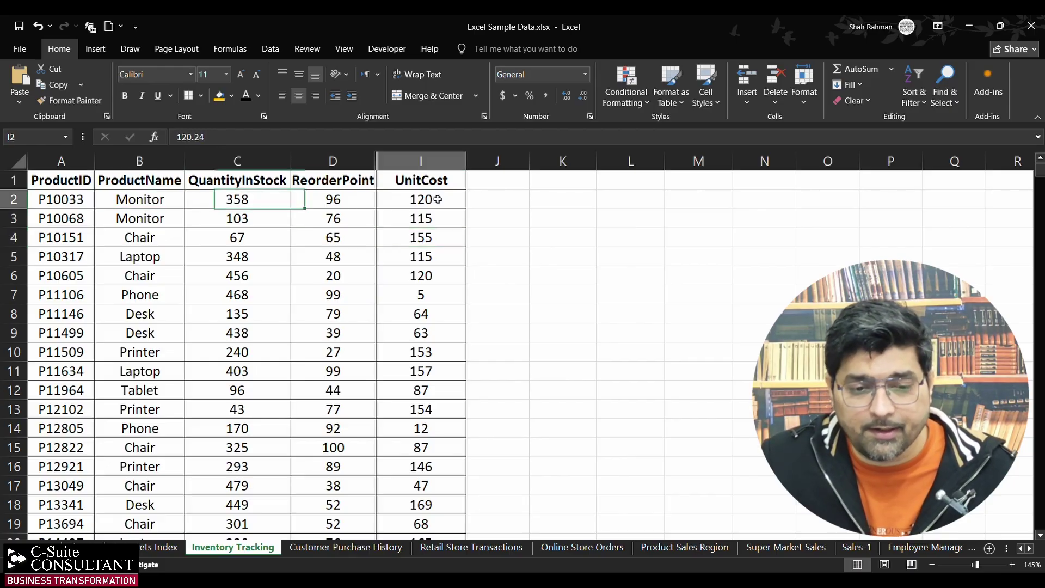
left_click(153, 219)
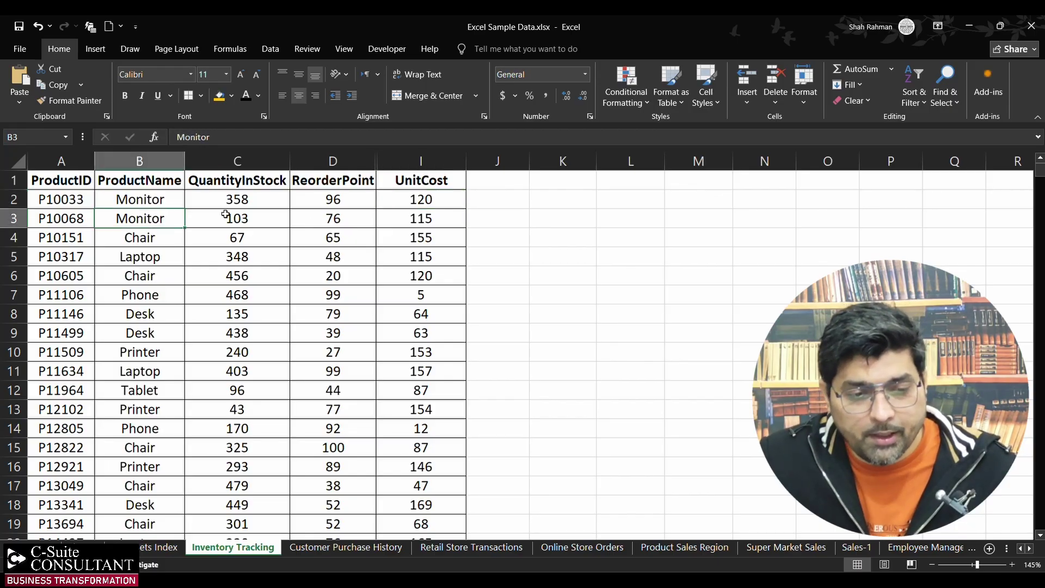
left_click(441, 218)
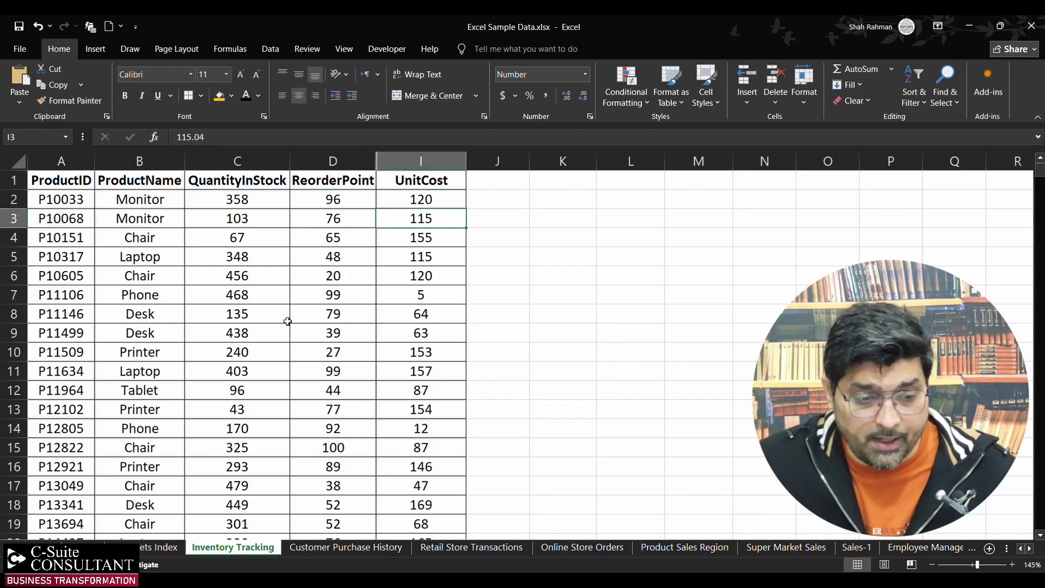
Add filters to the inventory table's headings and filter the ProductName column to show only Monitor.
left_click(175, 183)
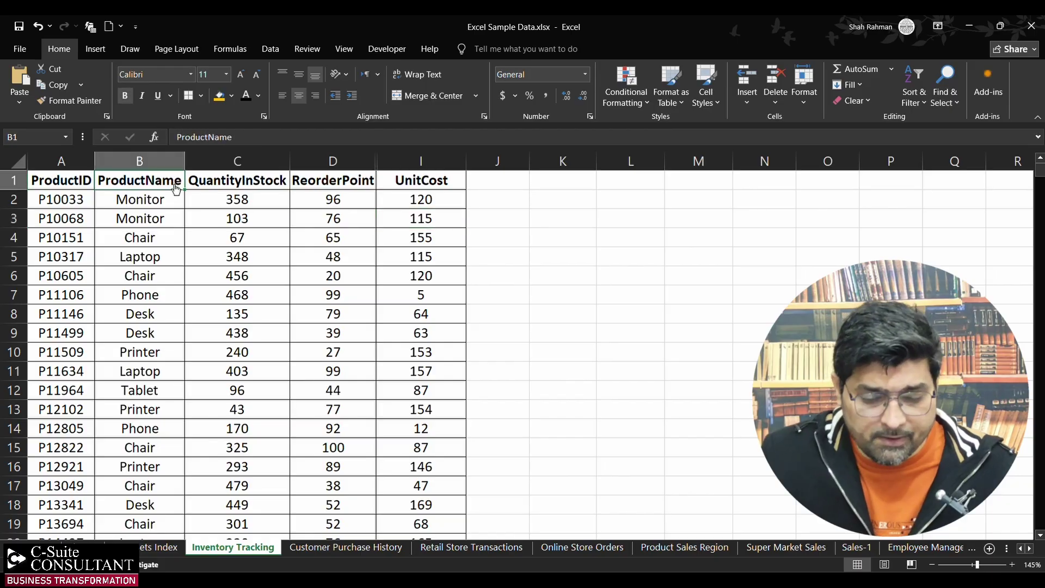
key("ctrl+shift+l")
left_click(178, 183)
key("Down")
key("Down")
key("Down")
key("Down")
key("Down")
key("Down")
key("space")
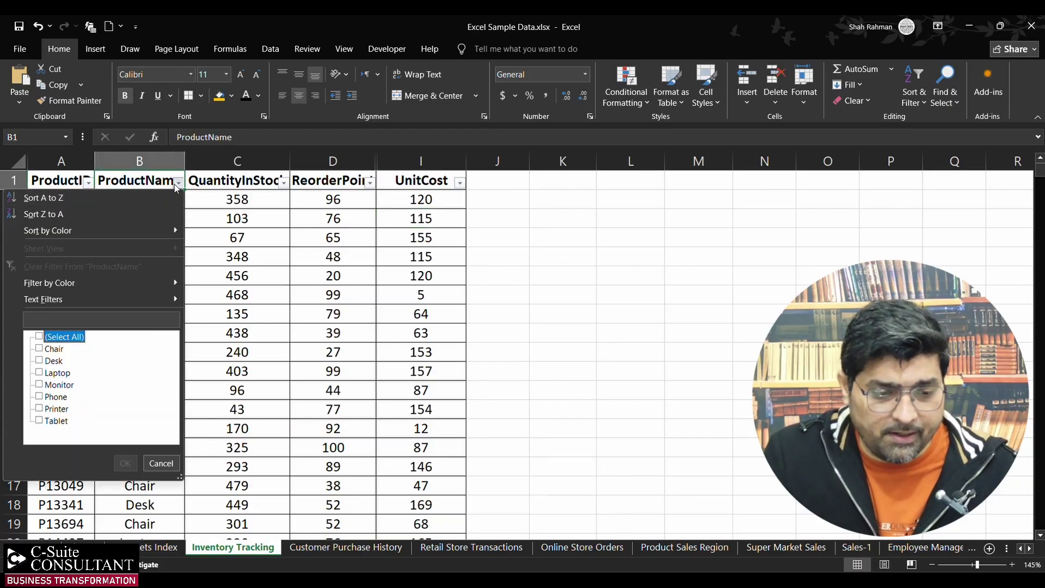
key("Down")
key("Down")
key("Down")
key("Down")
key("space")
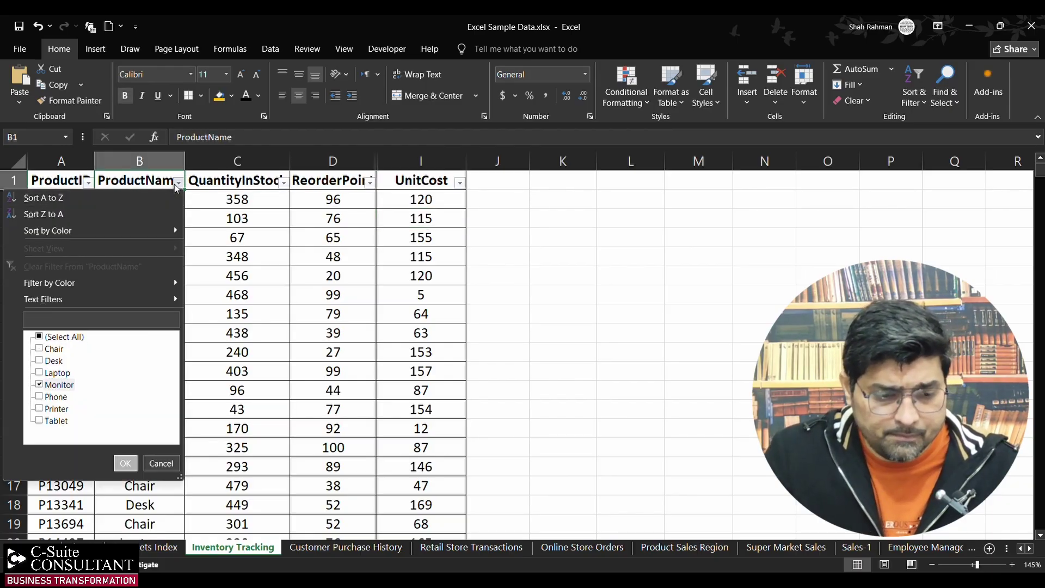
key("Return")
Review the UnitCost values of the filtered Monitor rows down to row 66.
key("Down")
key("Right")
key("Down")
key("Down")
key("Right")
key("Right")
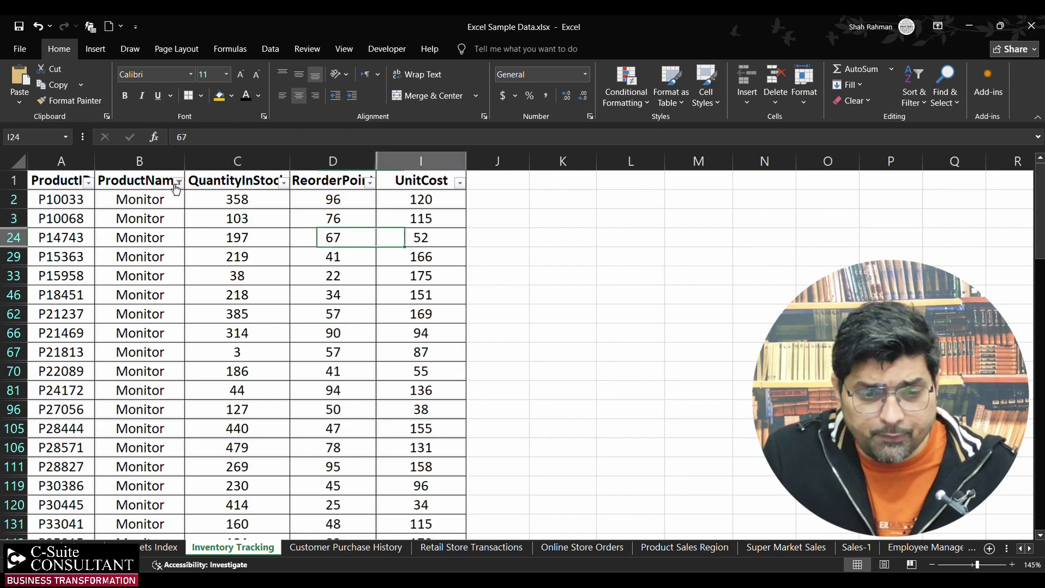
key("Down")
key("Down")
key("Down")
key("Down")
key("Down")
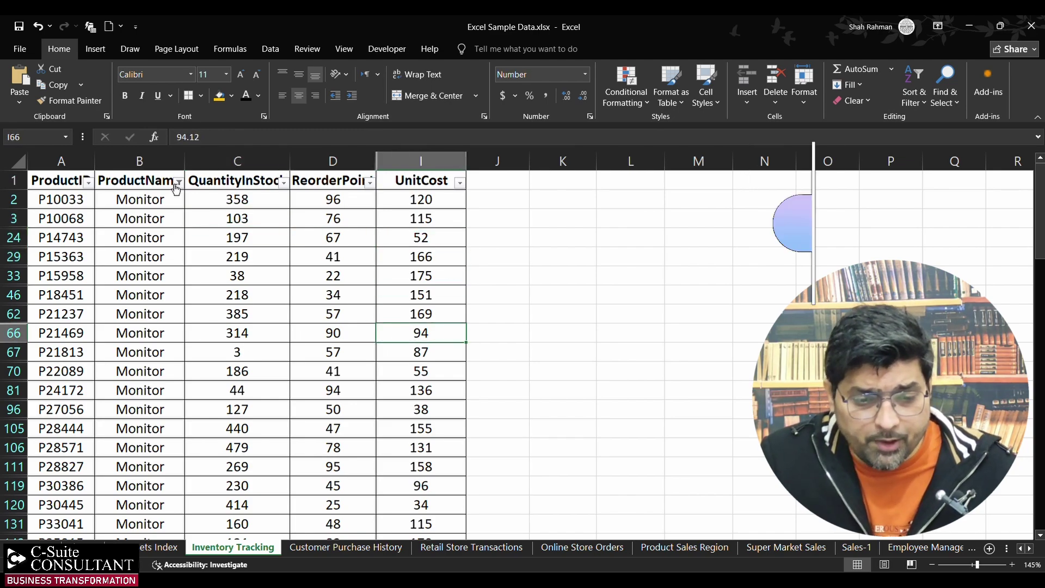
Remove the filters from the inventory table so that all products are listed again.
key("Up")
key("Up")
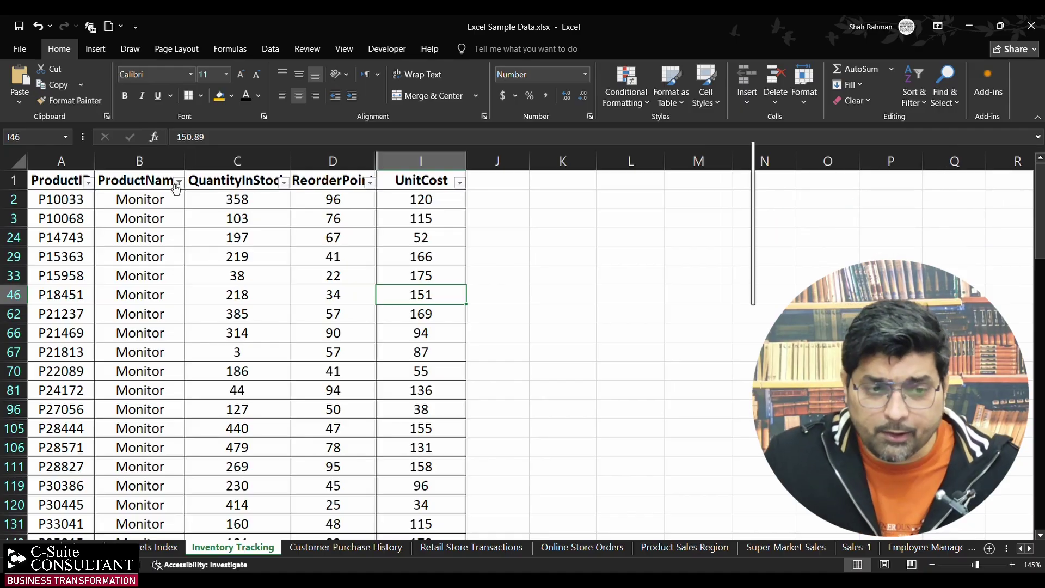
key("ctrl+shift+l")
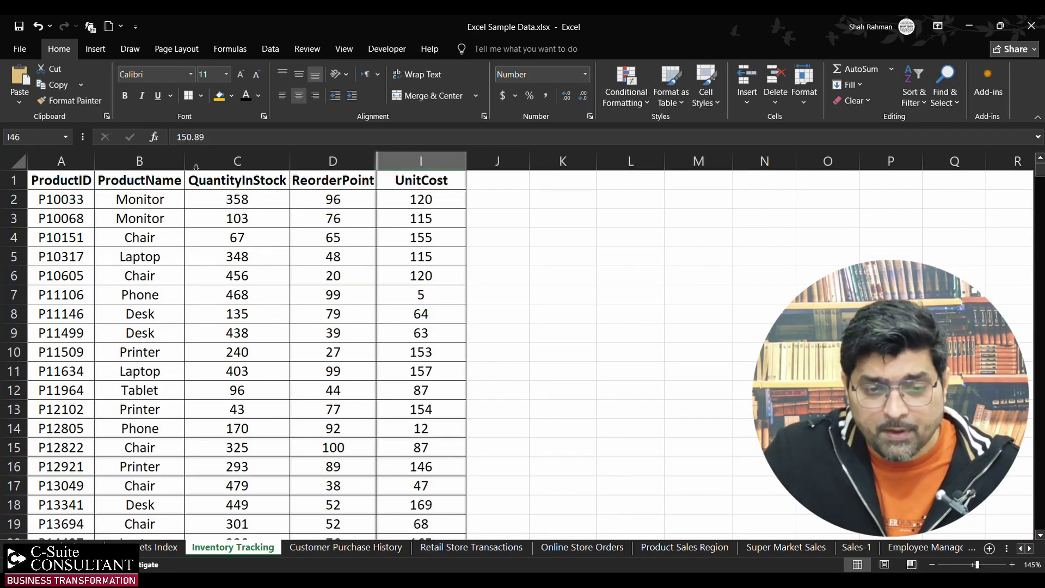
Examine the unfiltered inventory list, comparing the product names and UnitCost values of the Monitor and Laptop rows.
left_click(505, 200)
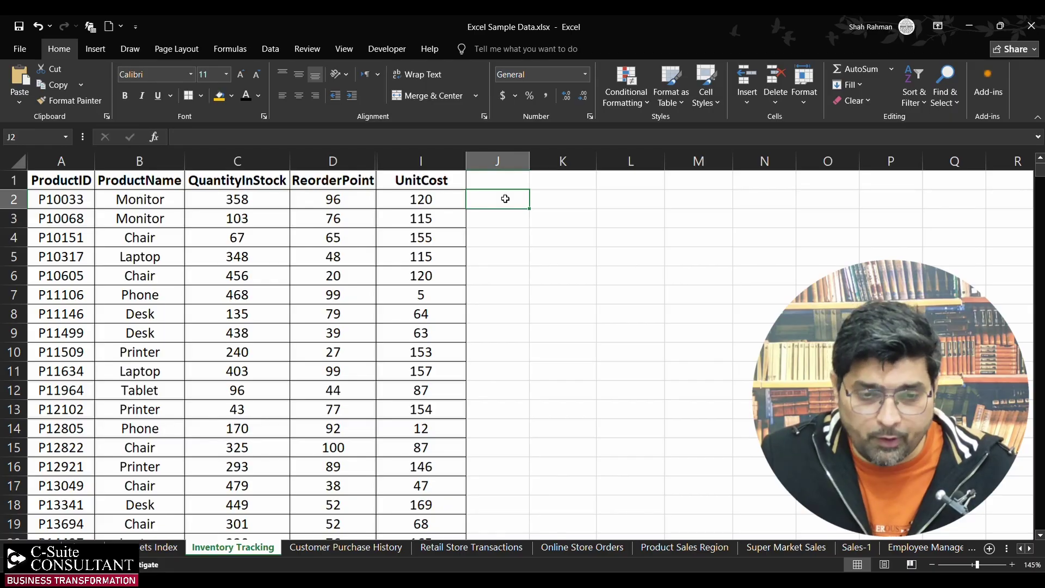
left_click(442, 199)
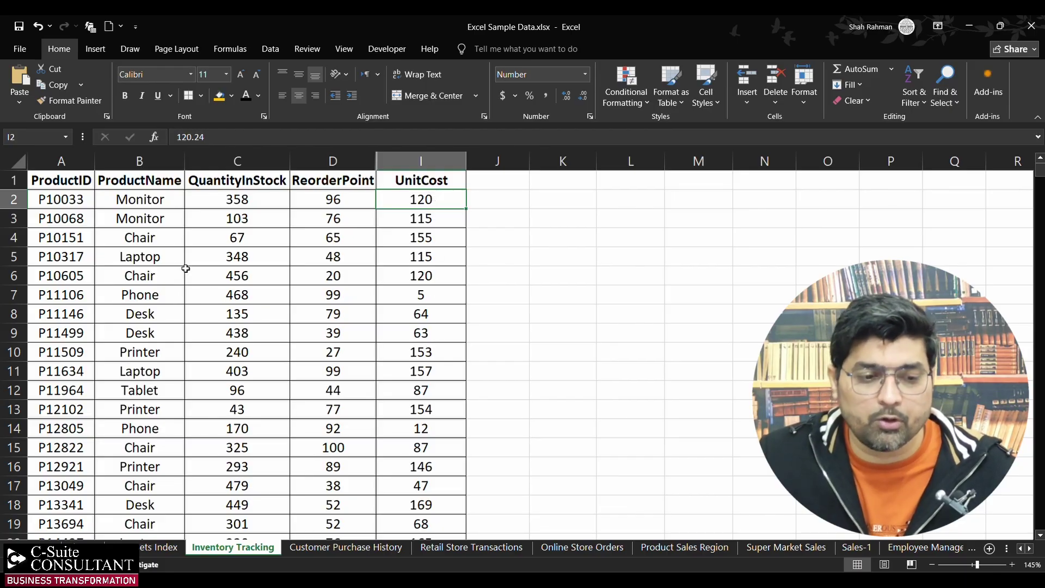
left_click(164, 224)
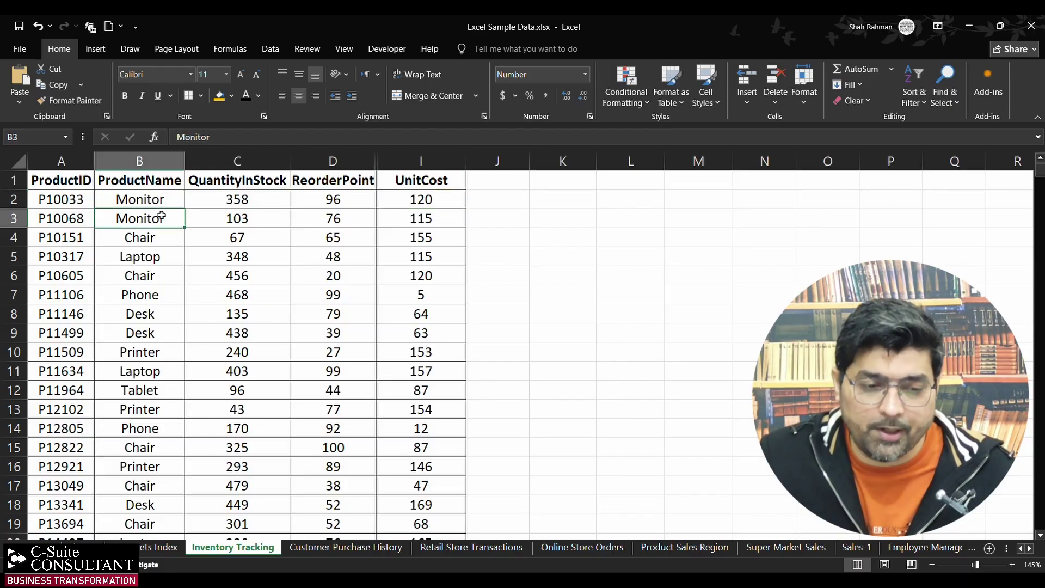
left_click(155, 259)
left_click(422, 257)
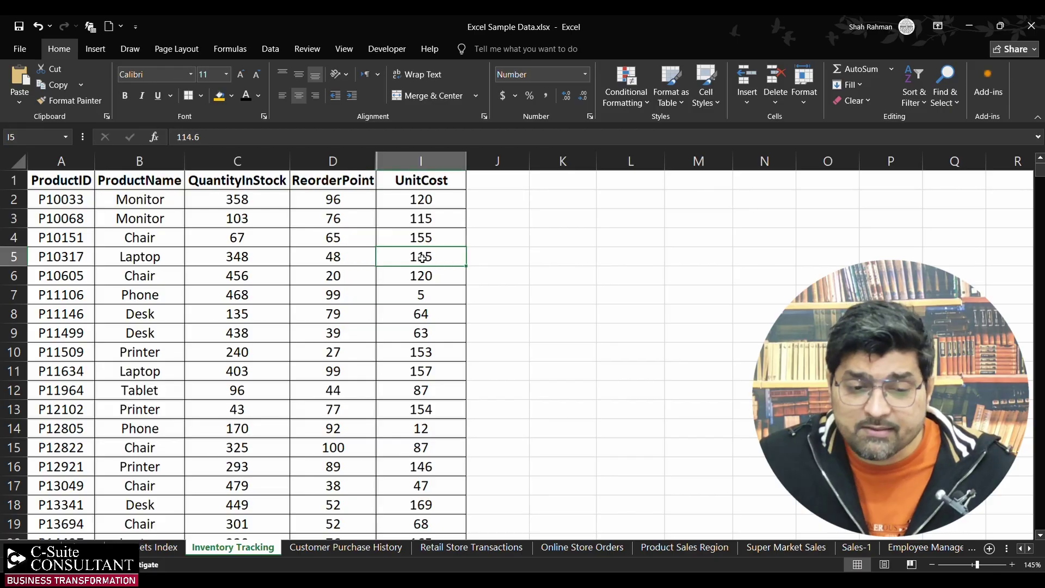
left_click(415, 213)
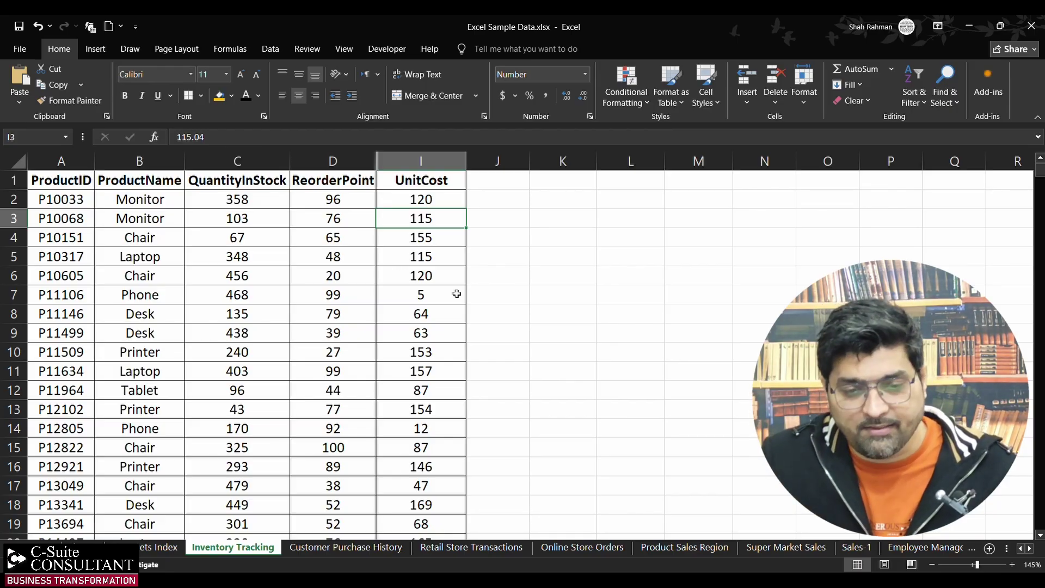
scroll(397, 273, "down", 13)
scroll(415, 417, "up", 1)
scroll(415, 418, "up", 12)
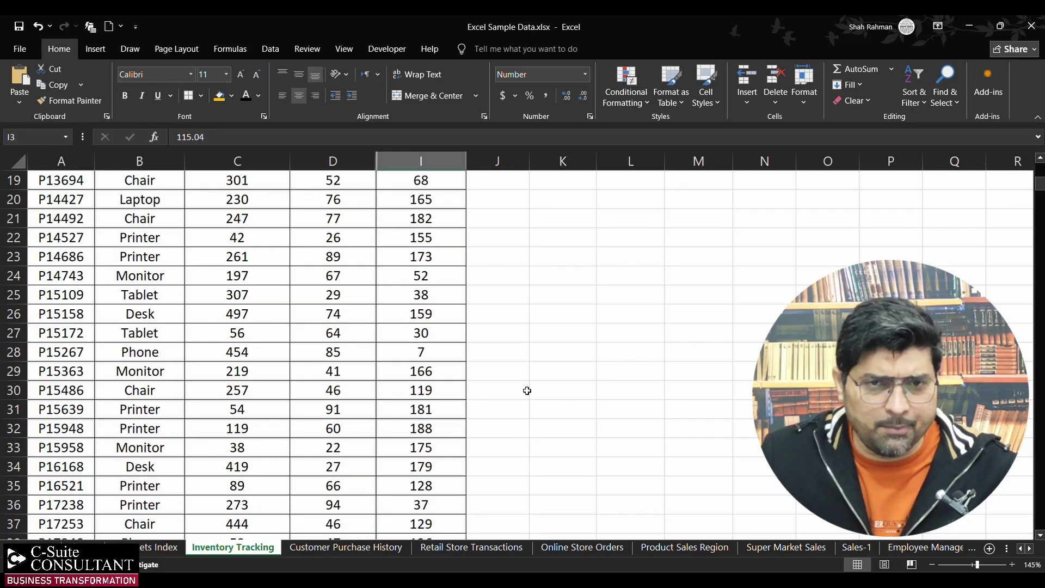
Start an AVERAGEIFS formula in cell K3 with the UnitCost values I2:I504 as the average range.
double_click(569, 223)
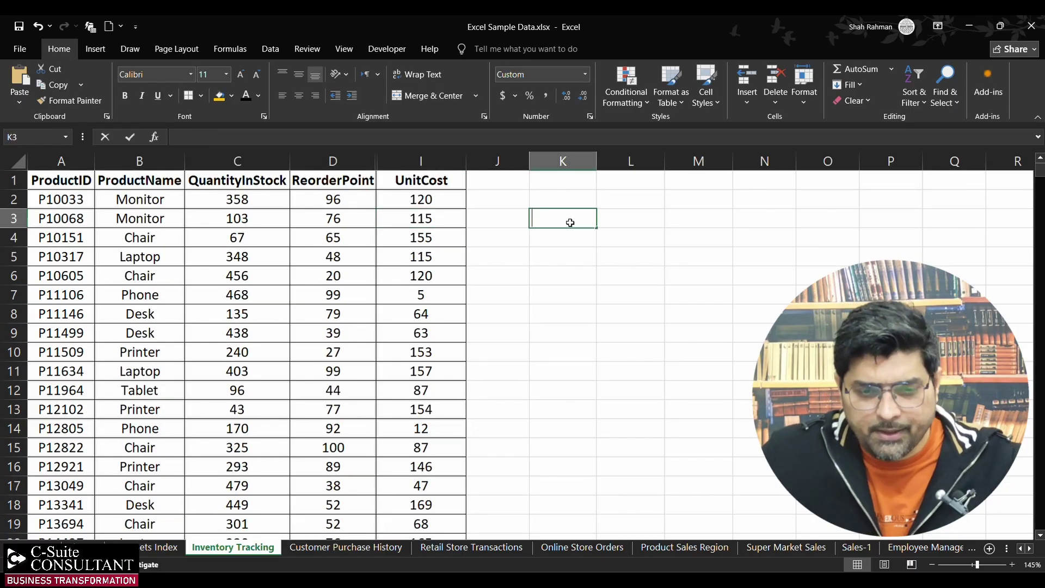
type("=av")
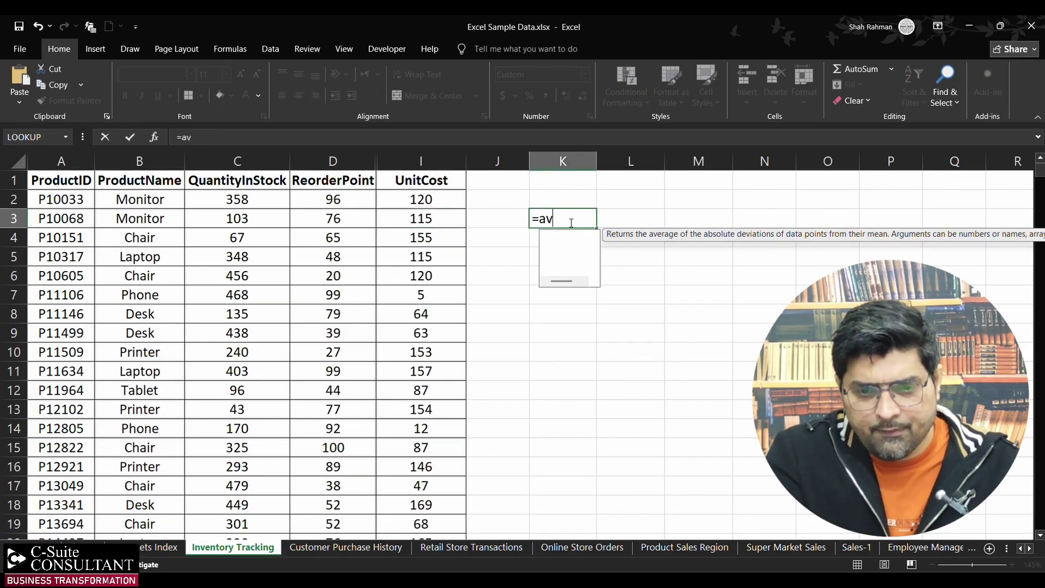
type("erageifs")
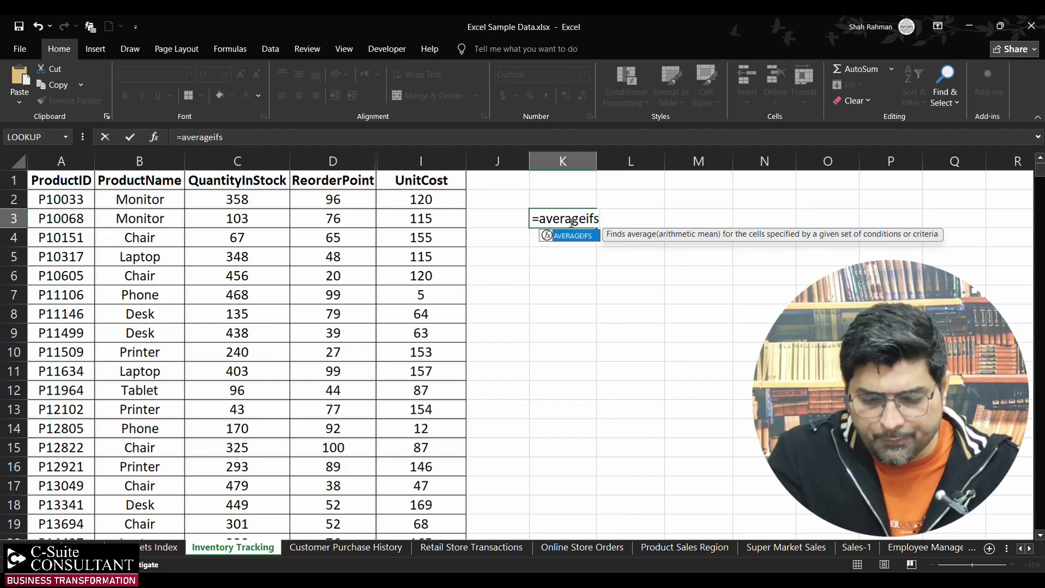
type("(")
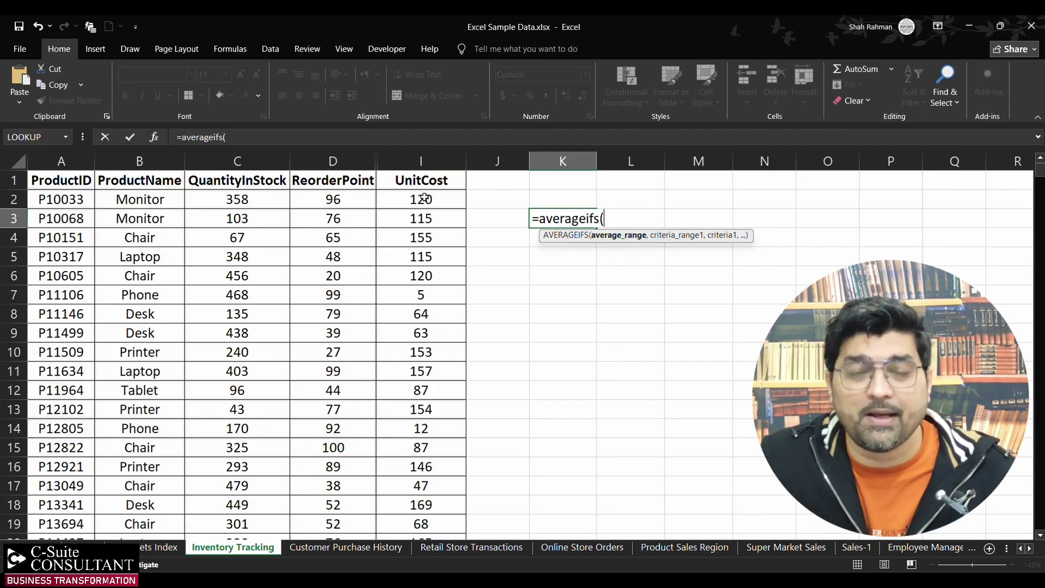
left_click_drag(425, 199, 447, 197)
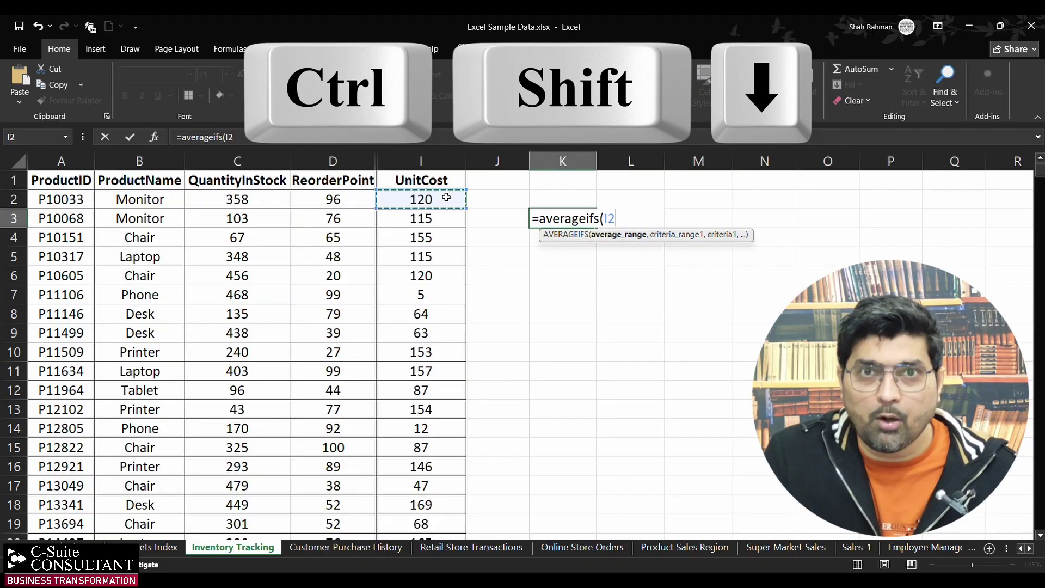
key("ctrl+shift+Down")
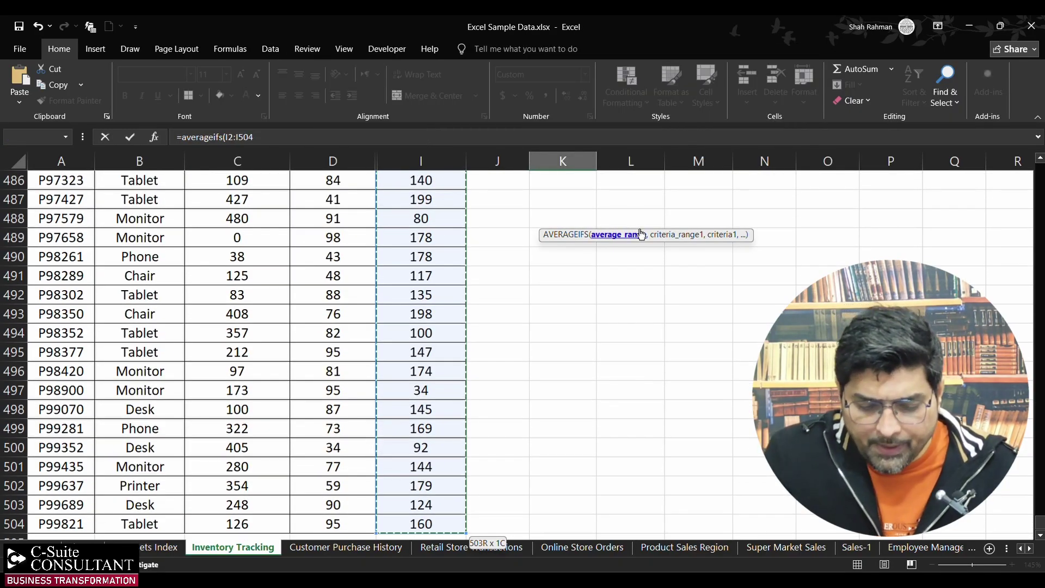
type(",")
Add the ProductName values B2:B504 as the first criteria range of the AVERAGEIFS formula.
scroll(640, 229, "up", 20)
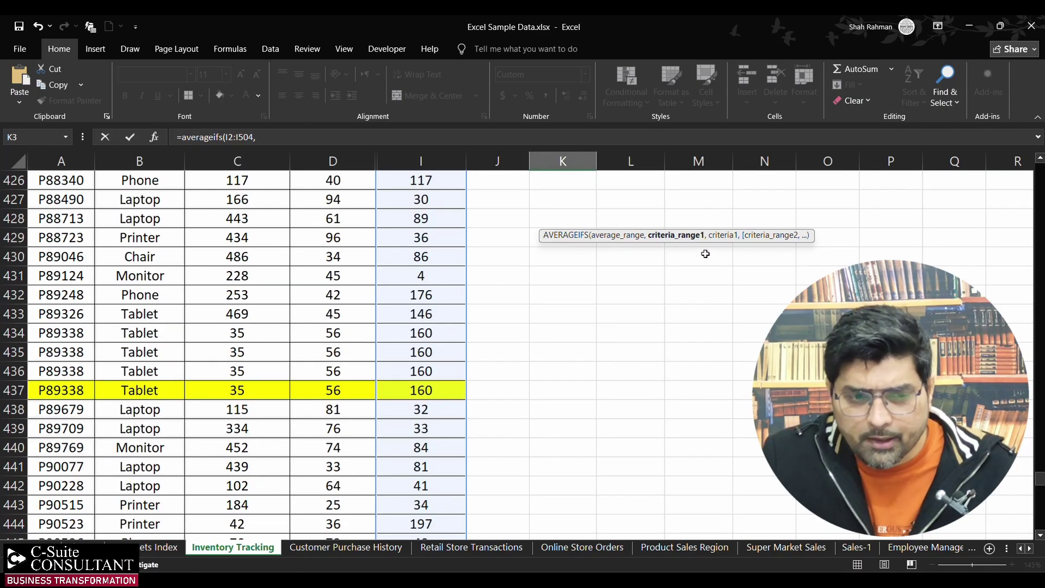
left_click(300, 139)
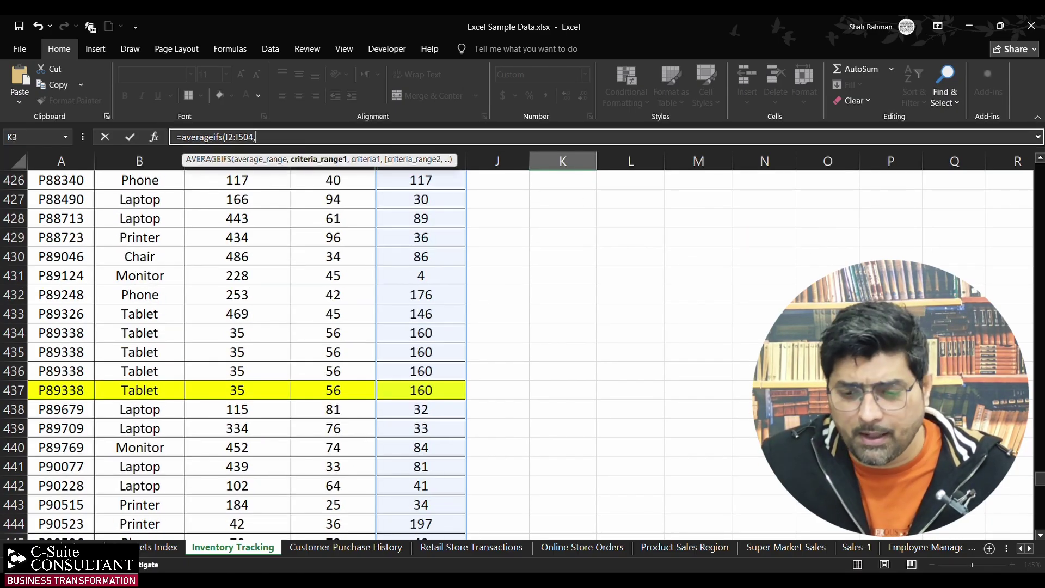
scroll(245, 349, "up", 20)
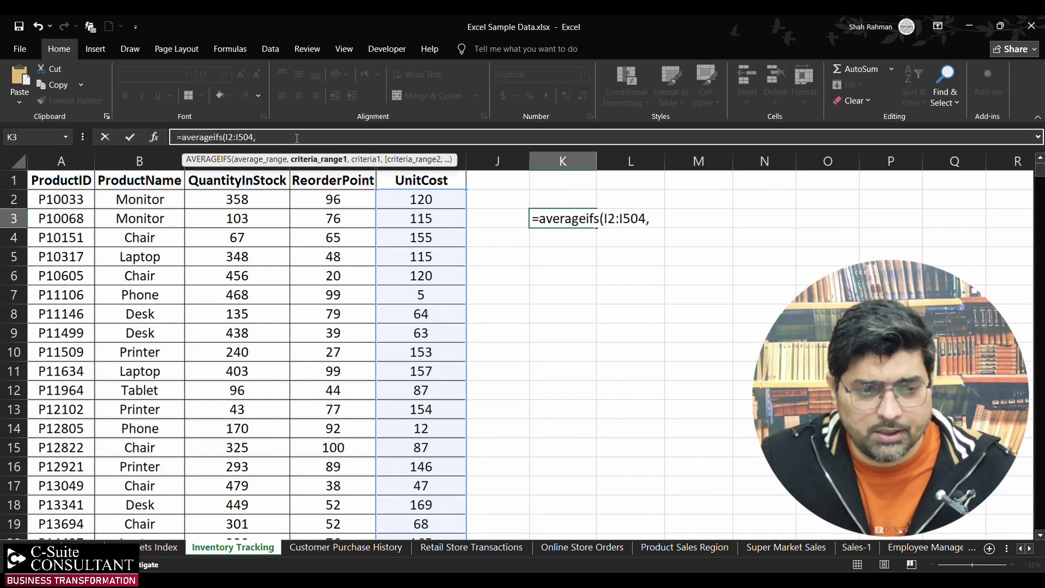
left_click(651, 224)
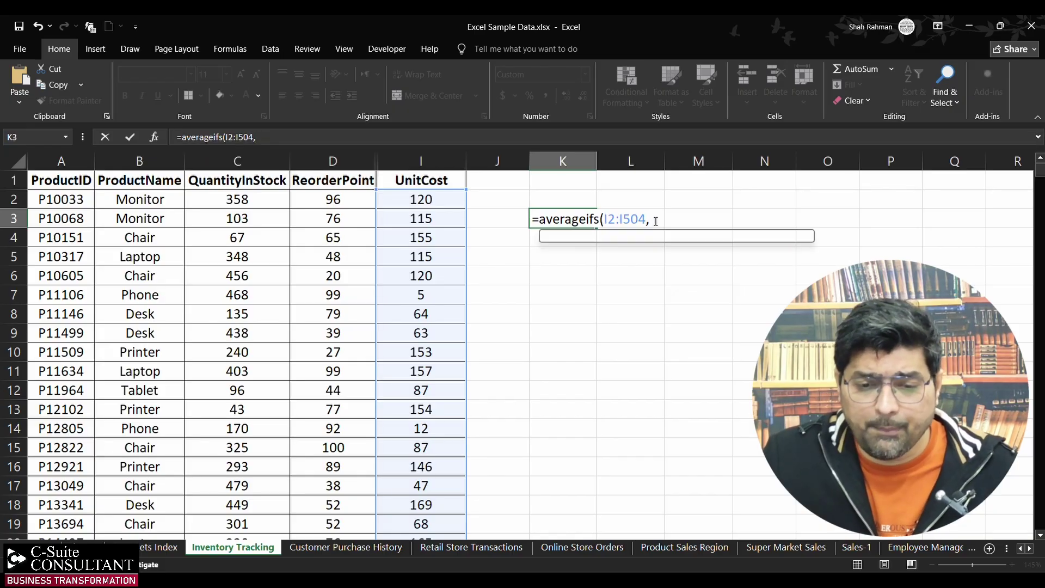
left_click(328, 139)
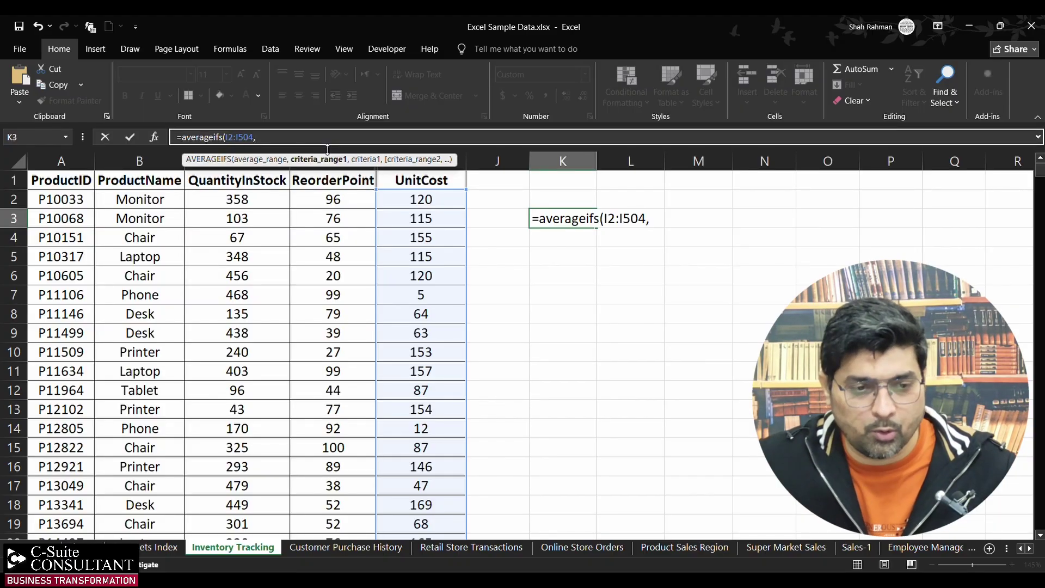
left_click(147, 200)
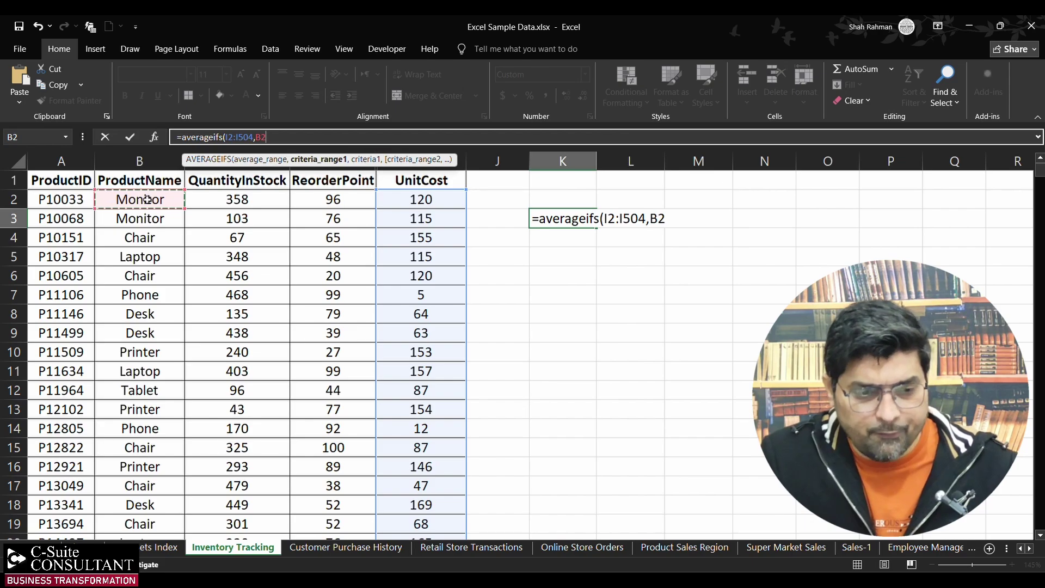
key("ctrl+shift+Down")
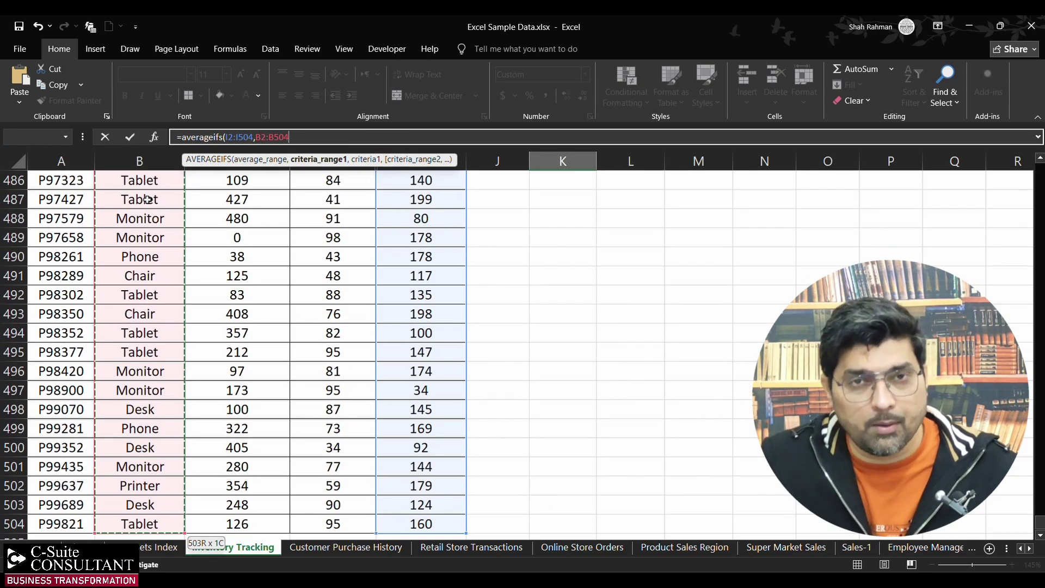
type(",")
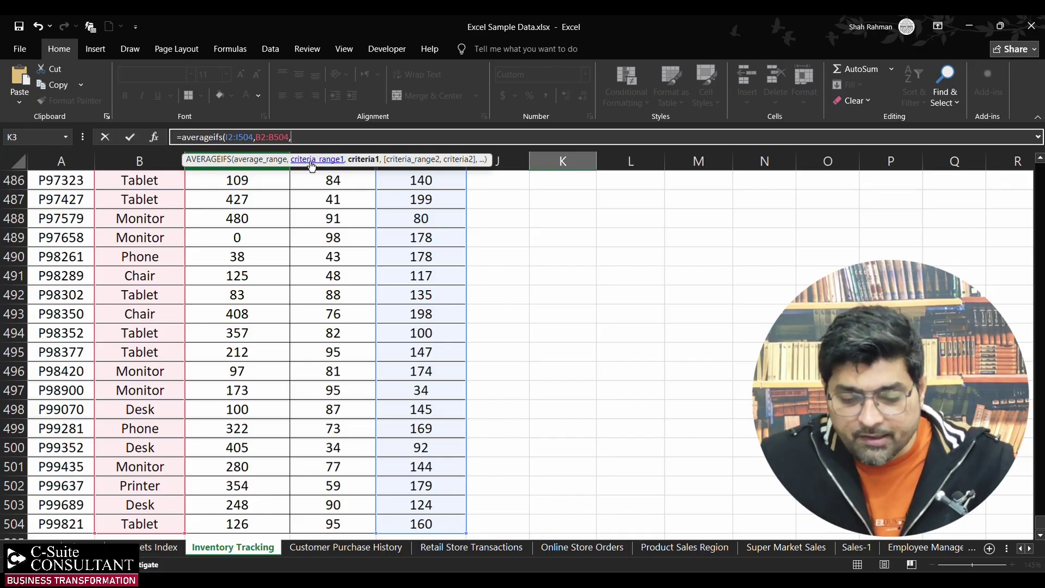
Enter "Monitor" as the criterion and complete the AVERAGEIFS formula.
type("\"")
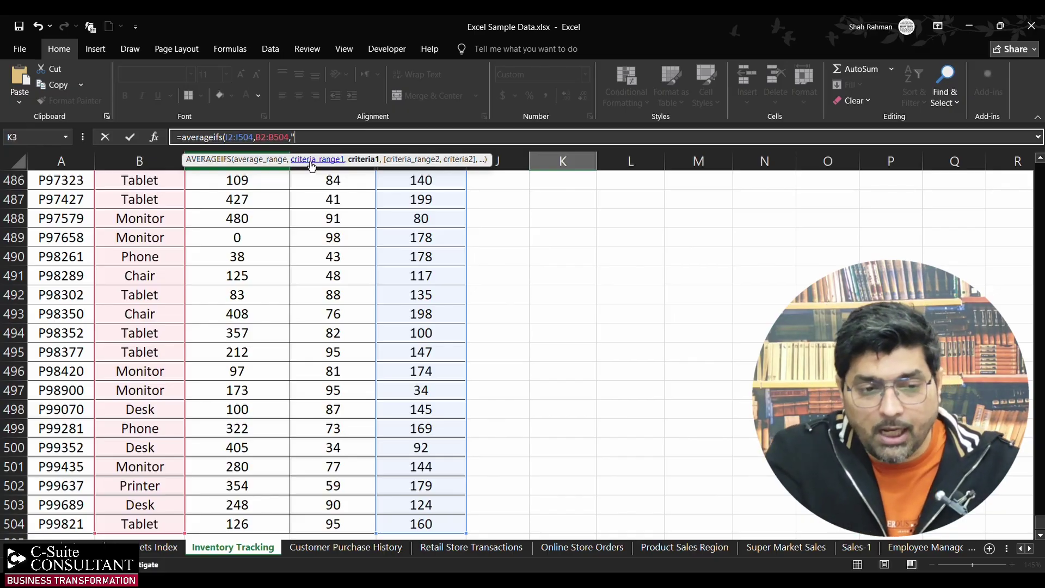
type("Monit")
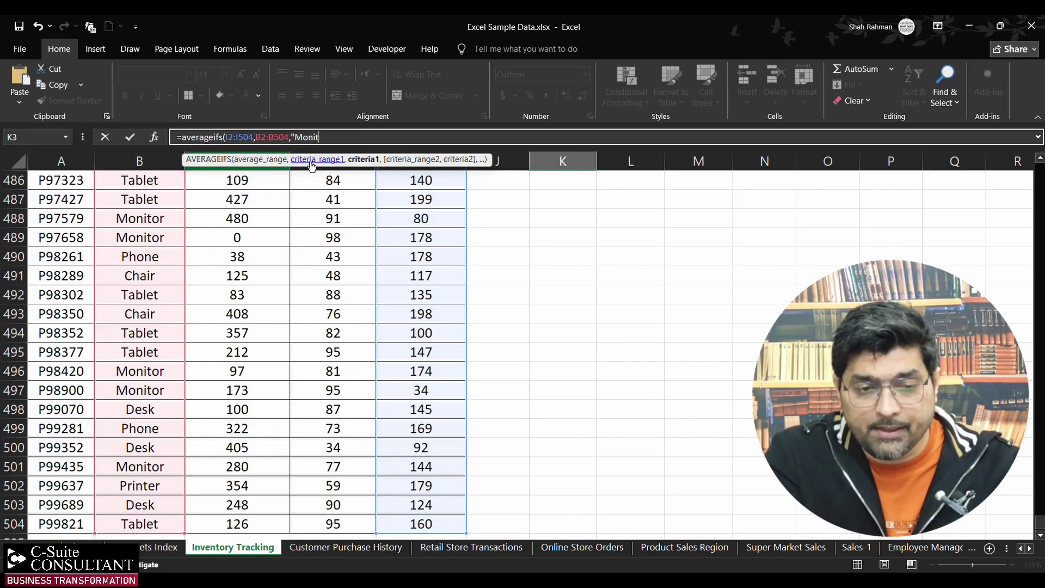
type("or\"")
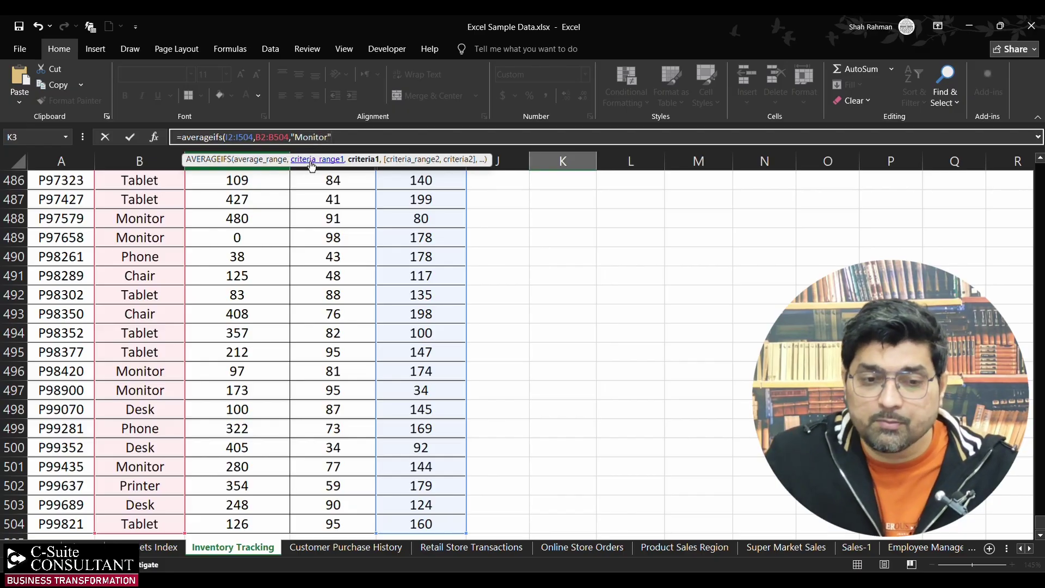
key("Return")
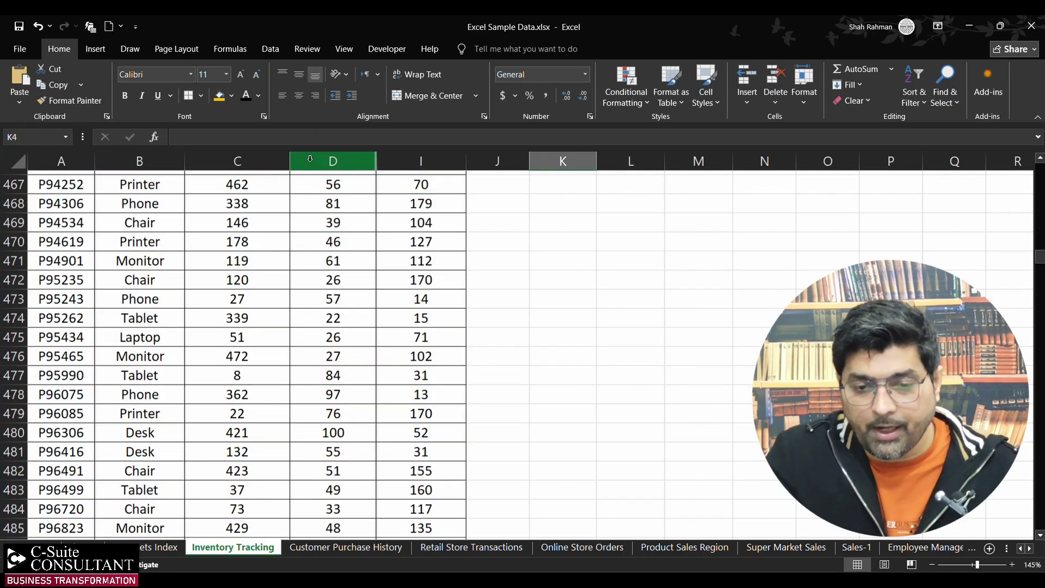
Return to the AVERAGEIFS result in cell K3 and change its format to Number.
scroll(611, 238, "up", 1)
left_click(581, 216)
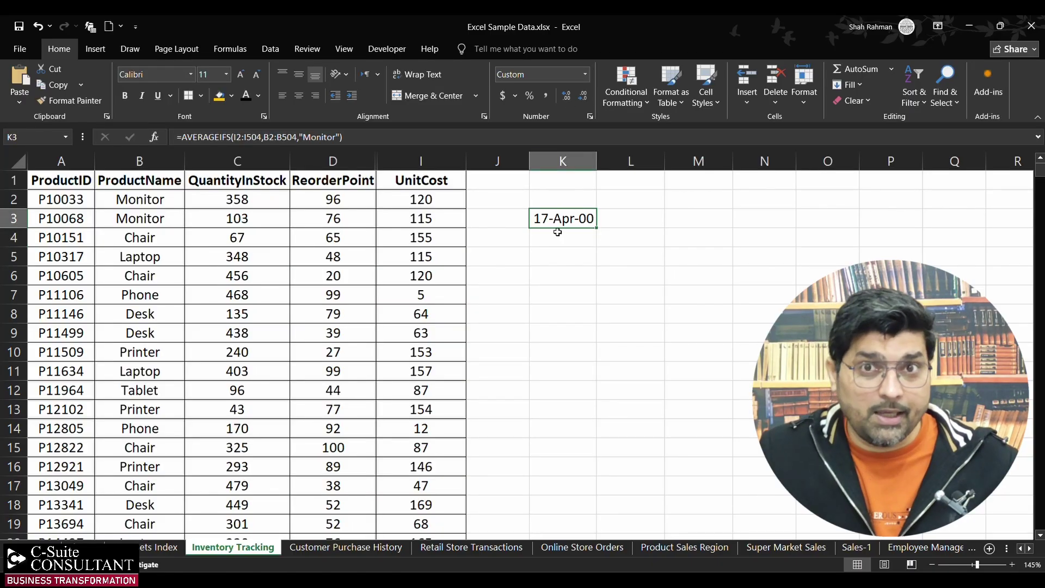
left_click(561, 243)
left_click(567, 217)
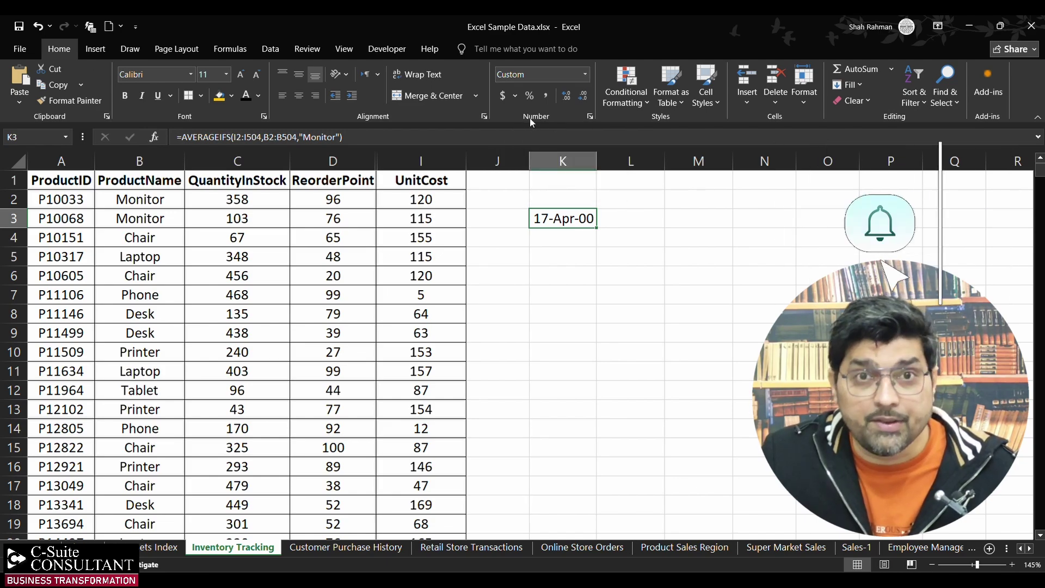
left_click(585, 74)
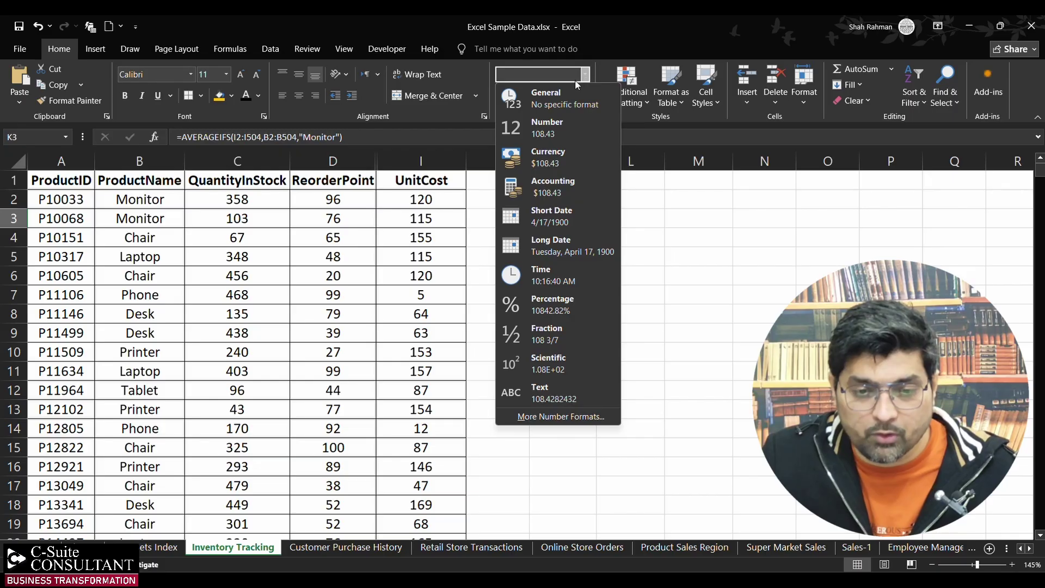
left_click(566, 130)
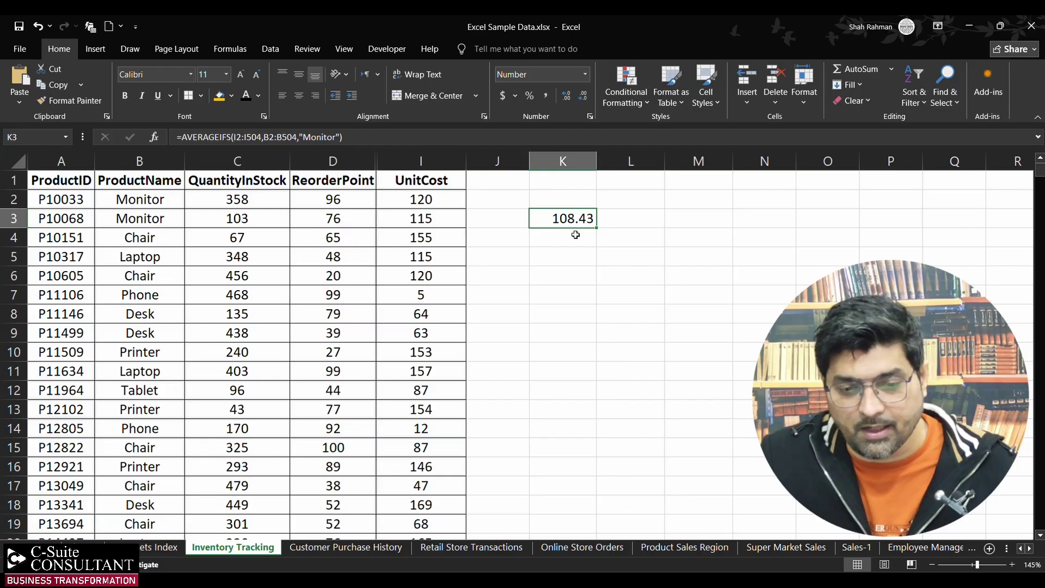
left_click(576, 236)
left_click(575, 218)
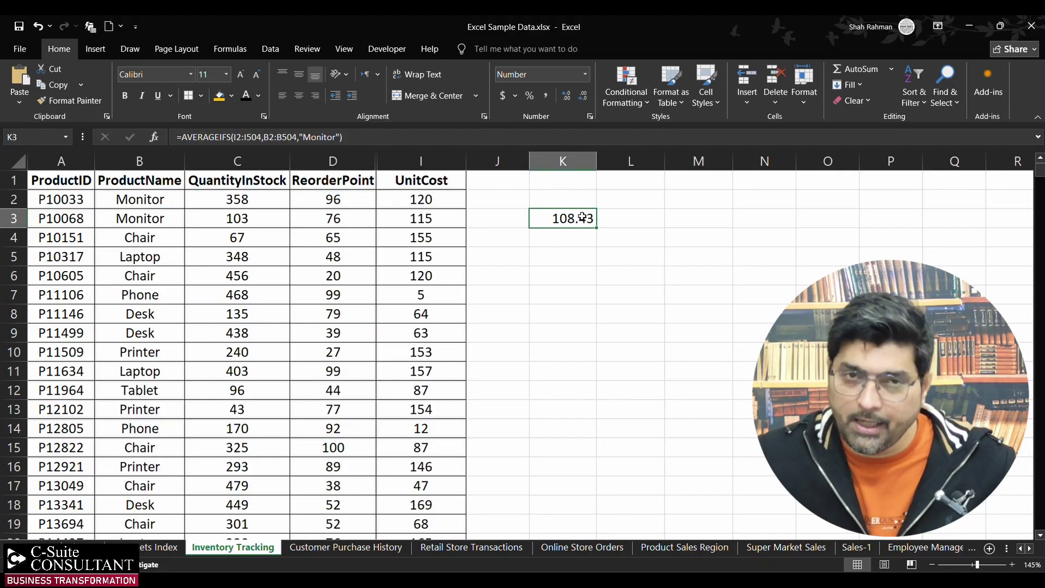
Replace the formula in cell K3 with a new AVERAGEIFS formula using the UnitCost values I2:I504 as the average range.
key("Delete")
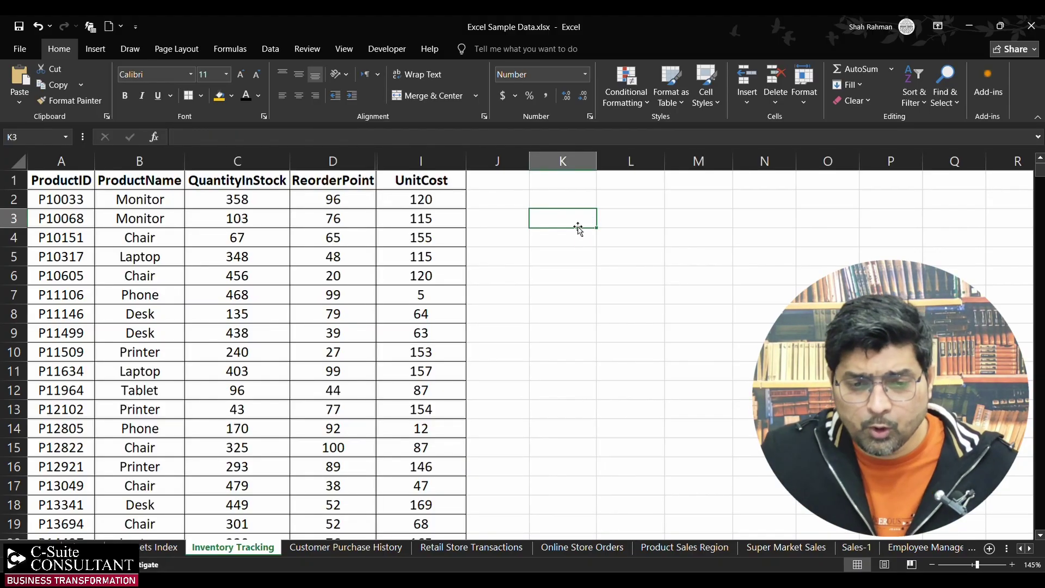
double_click(577, 227)
type("=")
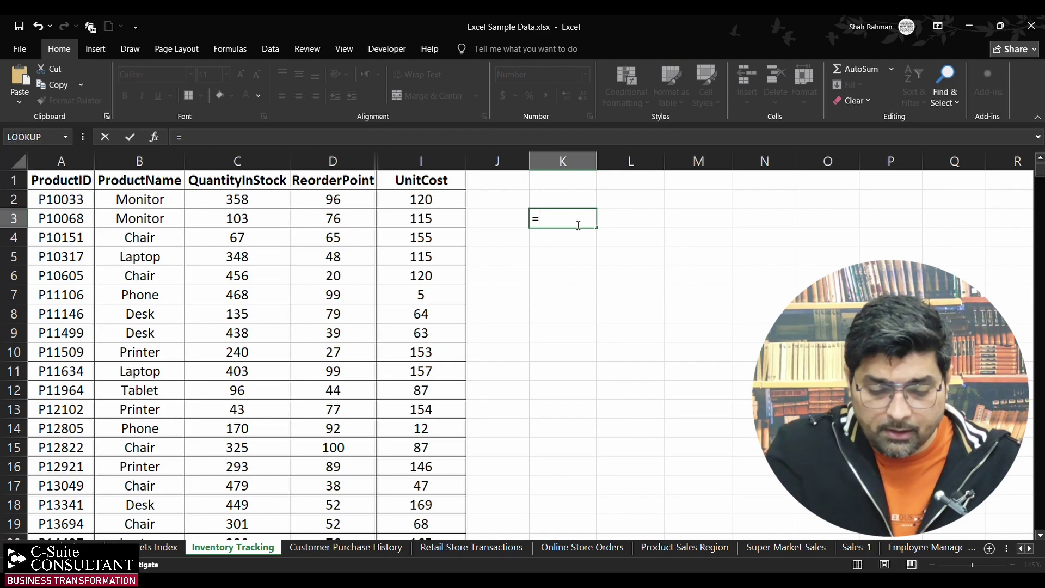
type("averagei")
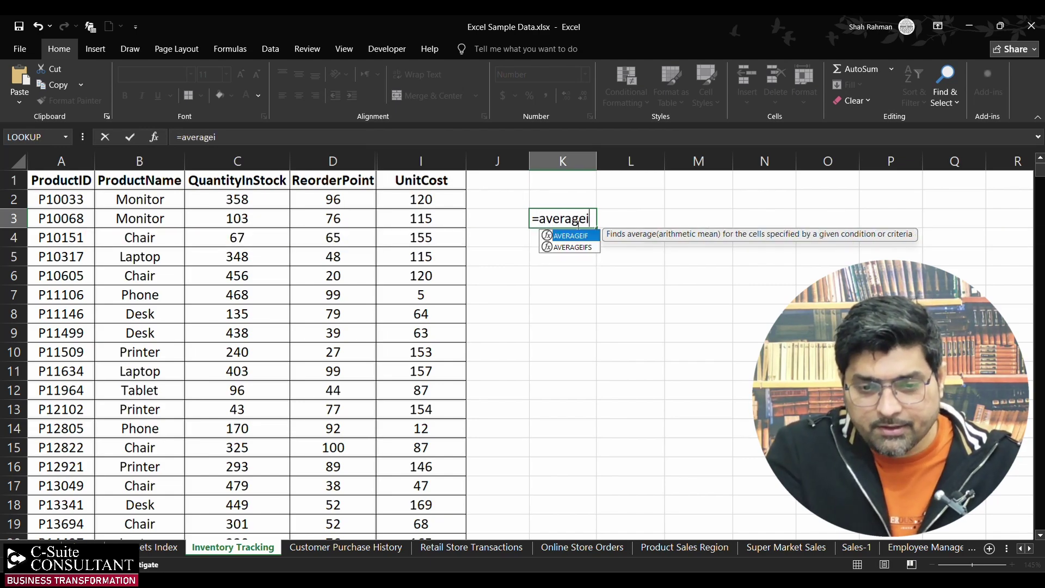
type("fs(")
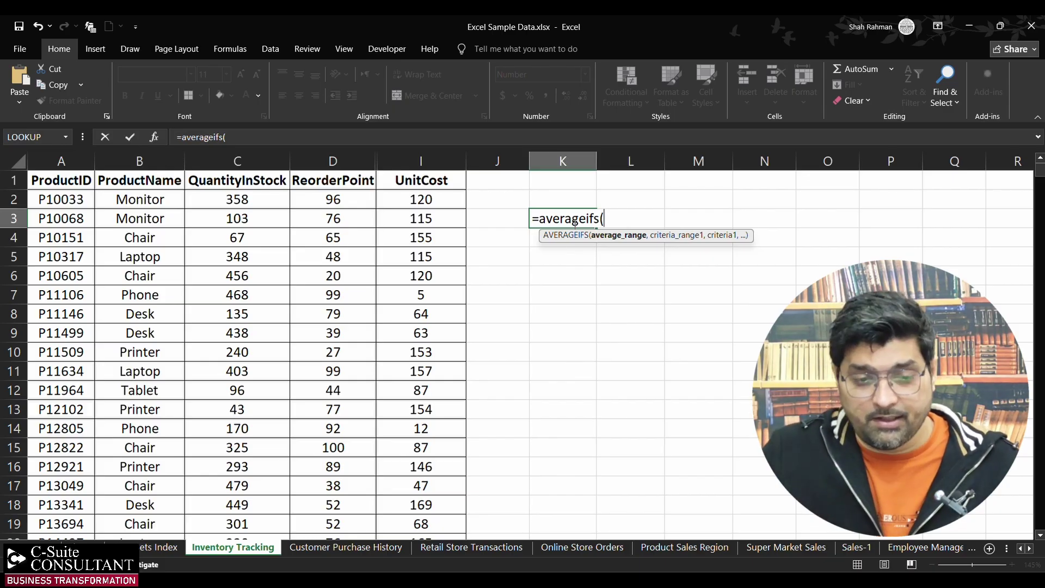
left_click(431, 199)
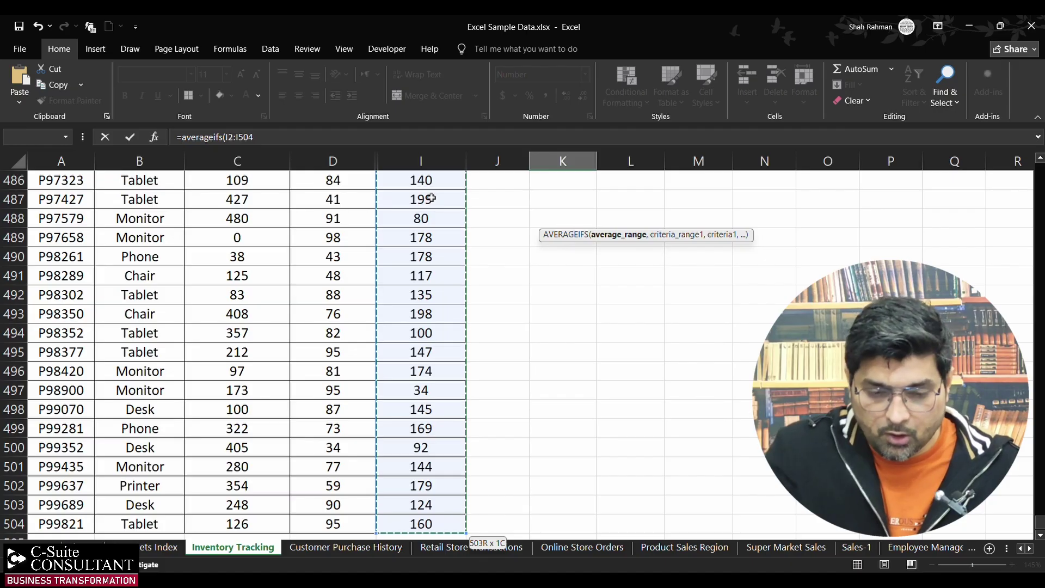
type(",")
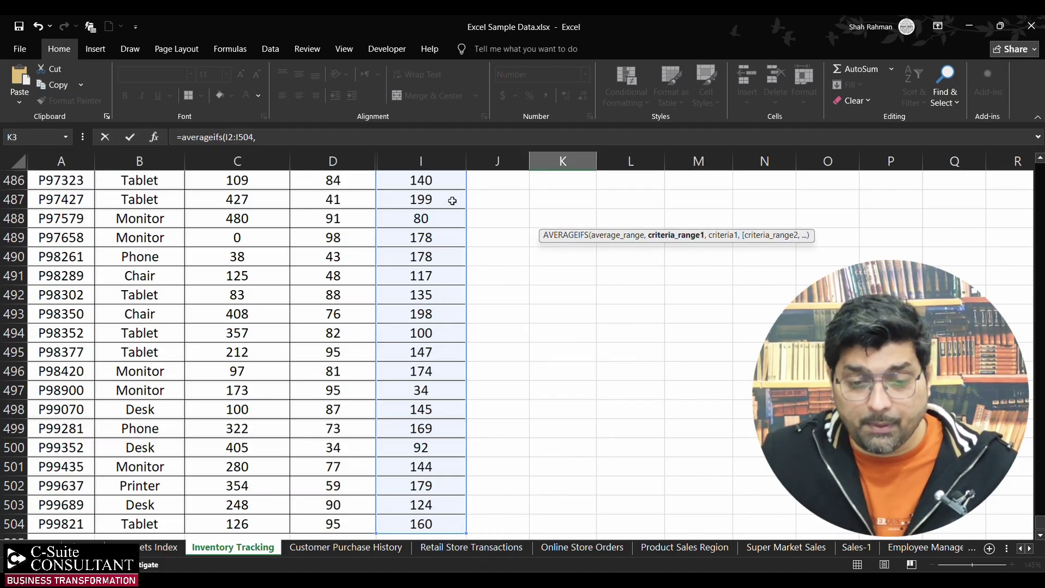
Set the ProductName values B2:B504 as the first criteria range of the new AVERAGEIFS formula.
left_click_drag(1039, 525, 1039, 169)
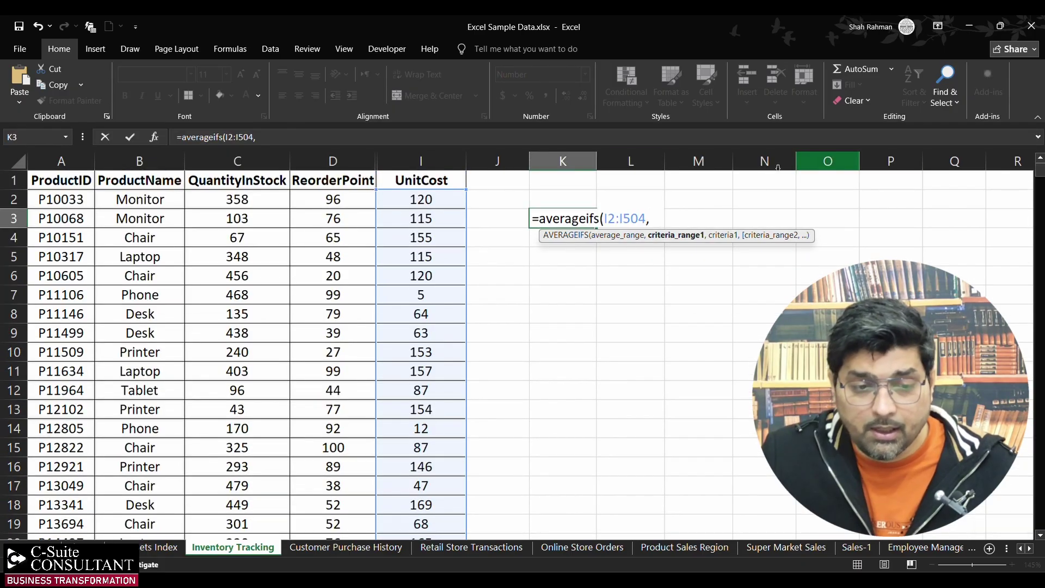
left_click(145, 200)
key("ctrl+shift+Down")
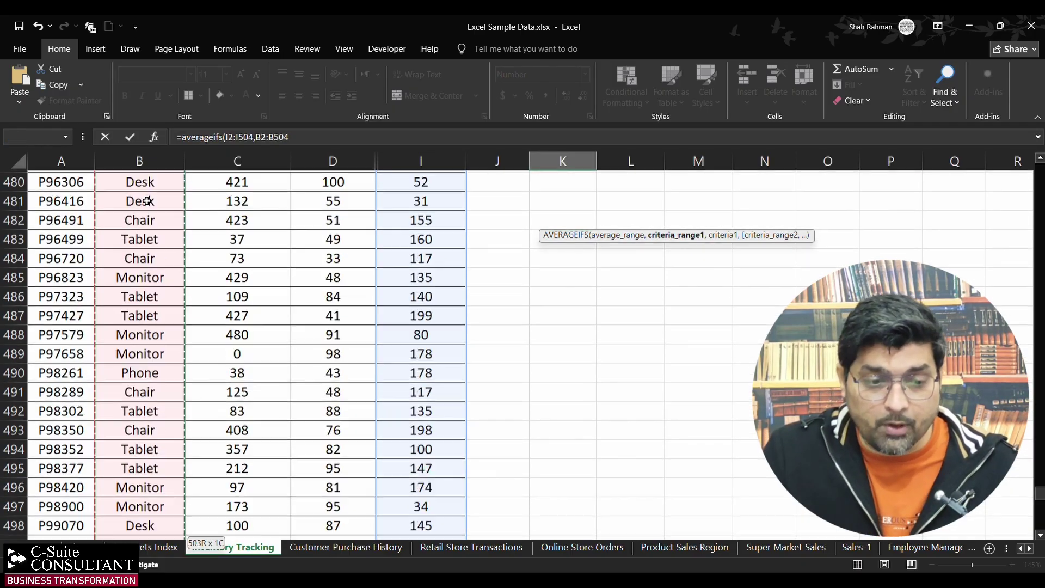
type(",")
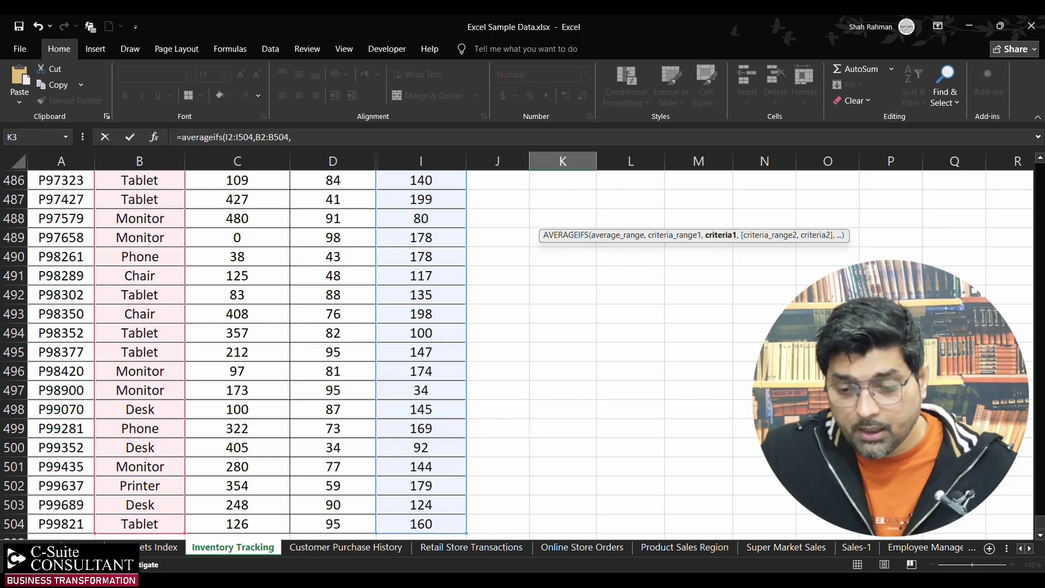
Complete the AVERAGEIFS formula with "Chair" as the criterion and review its arguments in cell K3.
left_click_drag(1039, 525, 1039, 172)
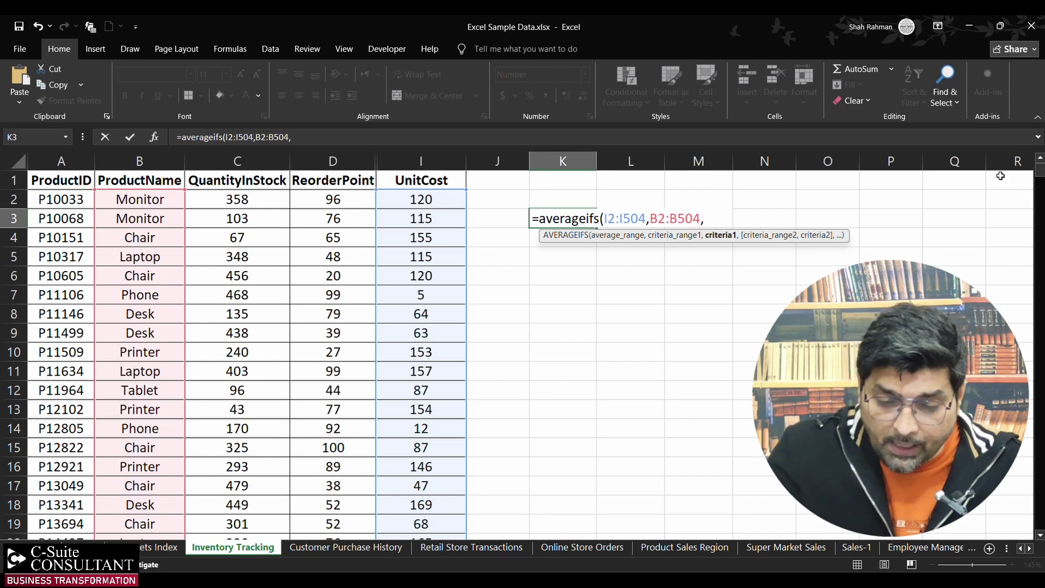
type("\"Chair")
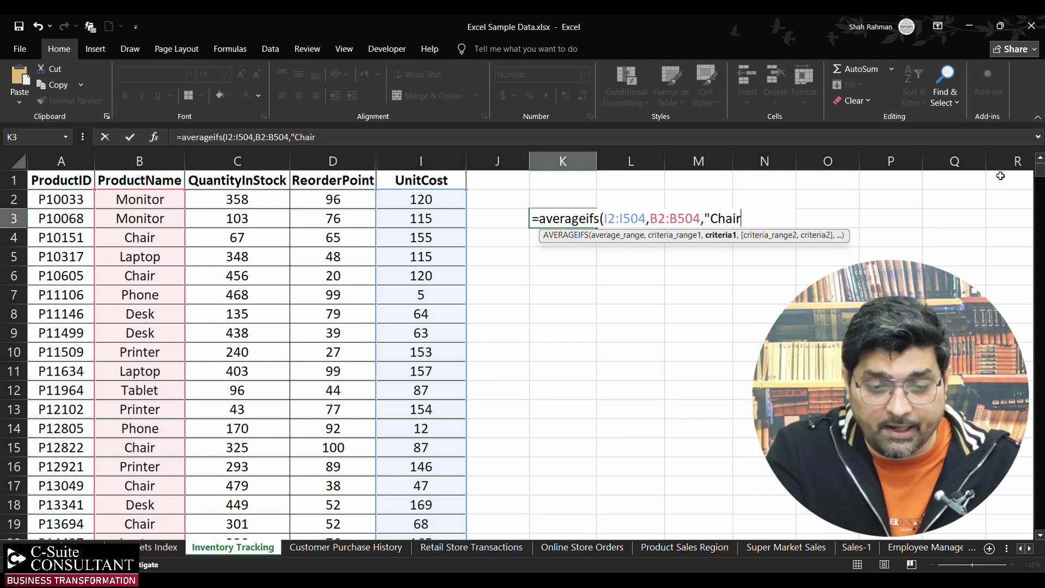
type("\"")
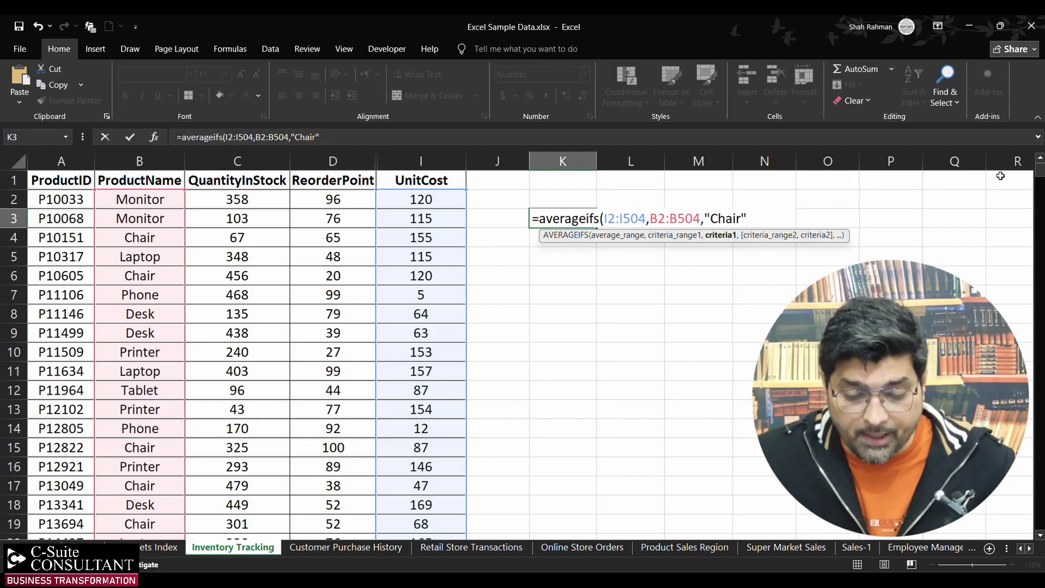
type(")")
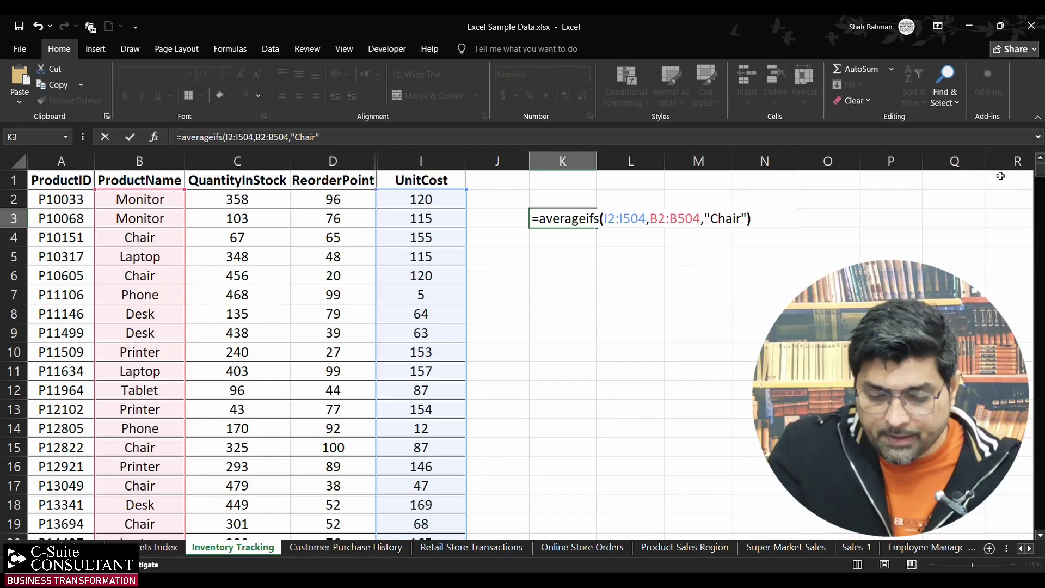
key("Return")
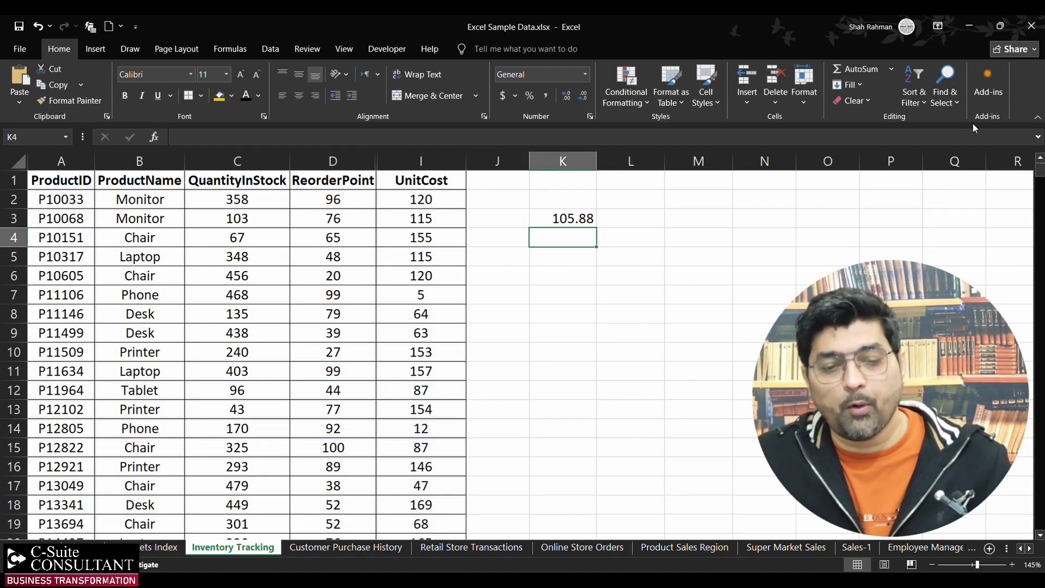
double_click(551, 210)
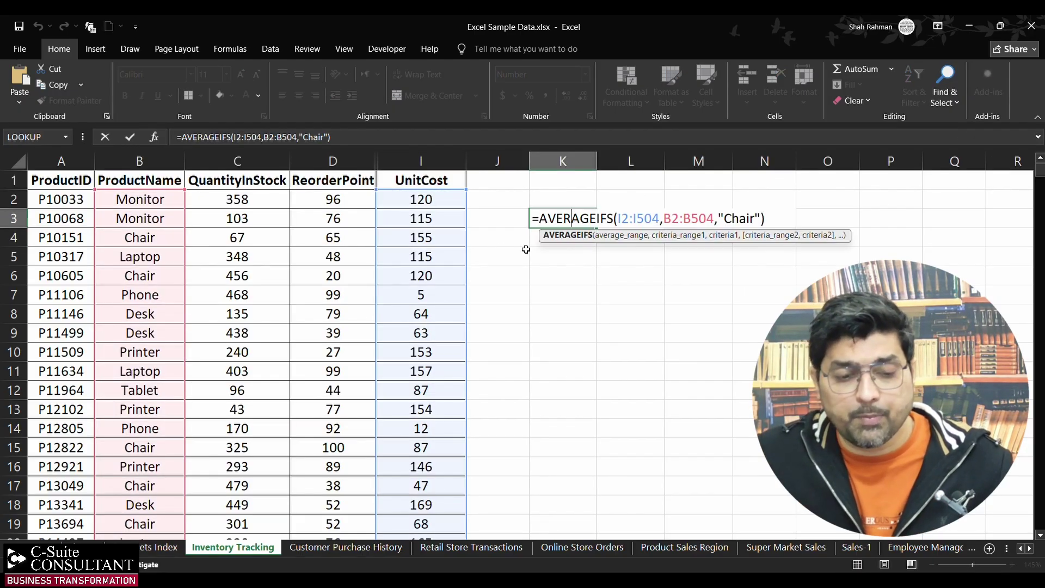
key("Escape")
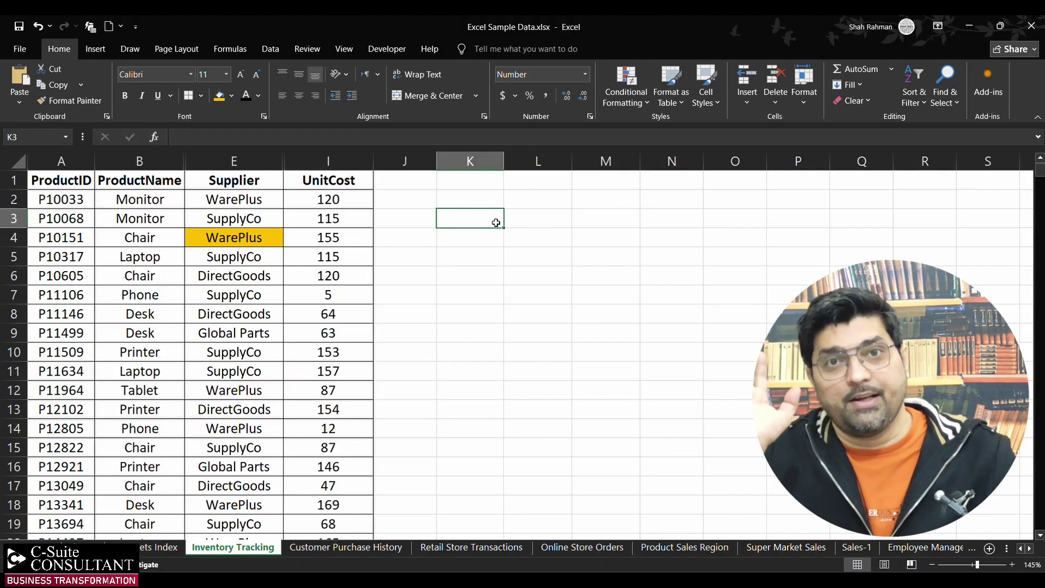
Start an AVERAGEIFS formula in the empty cell K3 with the UnitCost values I2:I504 as the average range.
type("=")
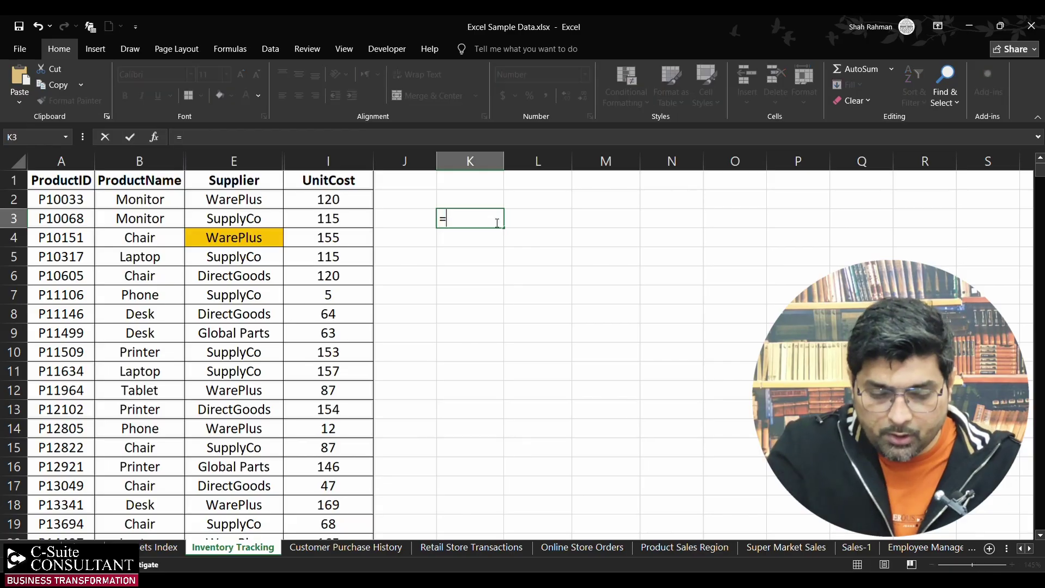
type("averageifs)")
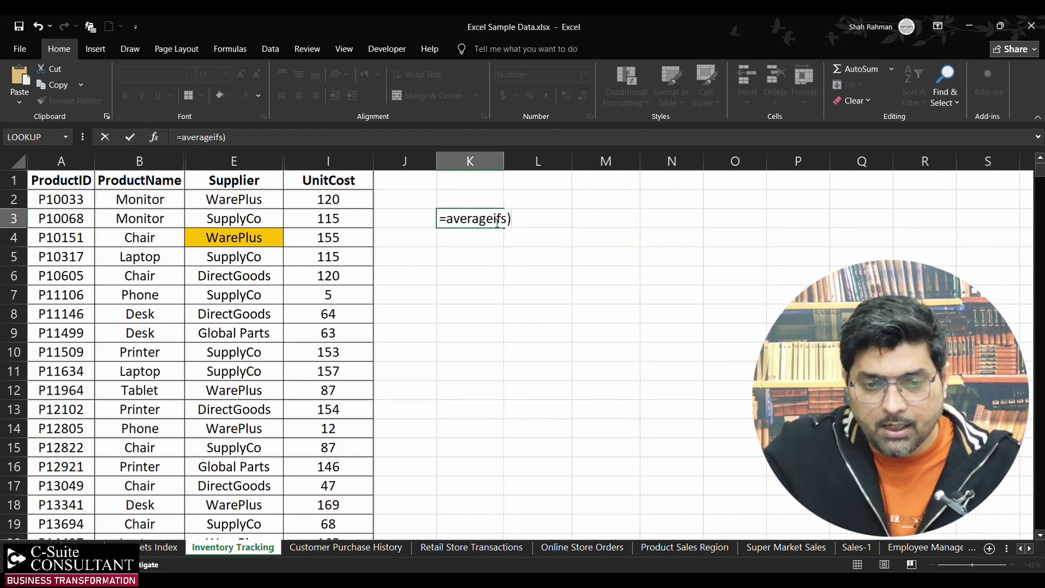
key("BackSpace")
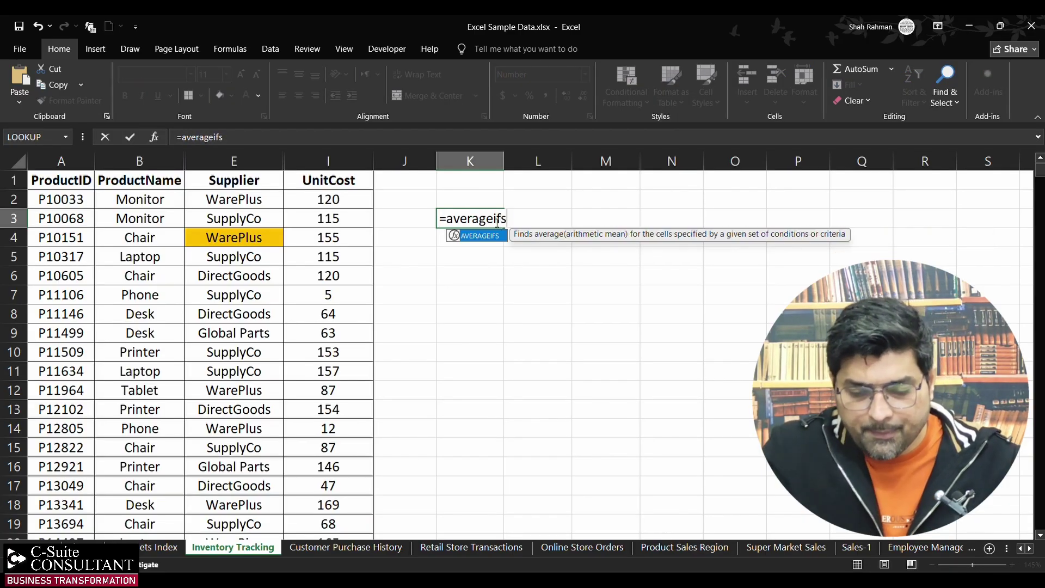
type("(")
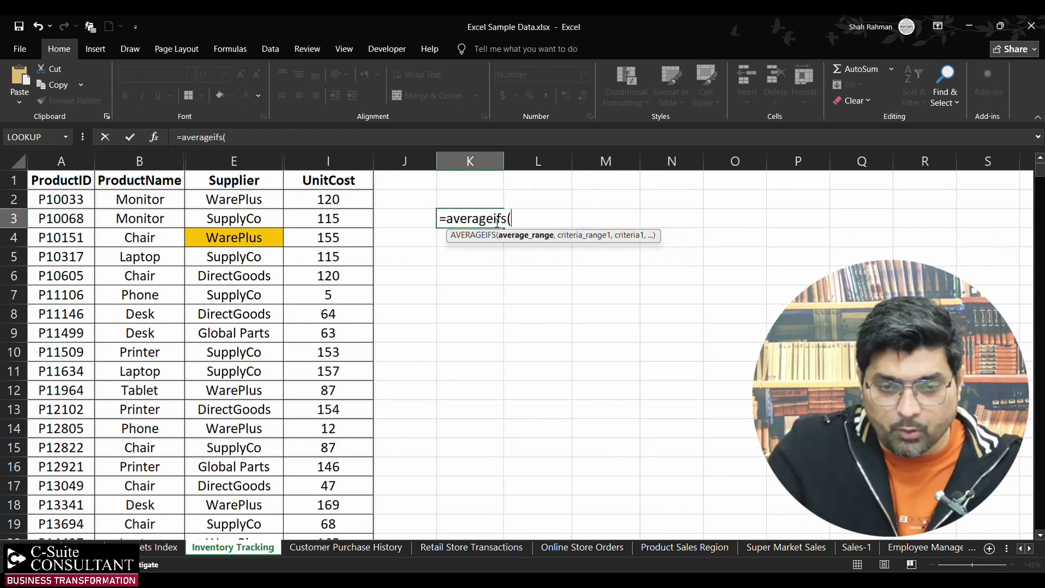
left_click(343, 201)
key("ctrl+shift+Down")
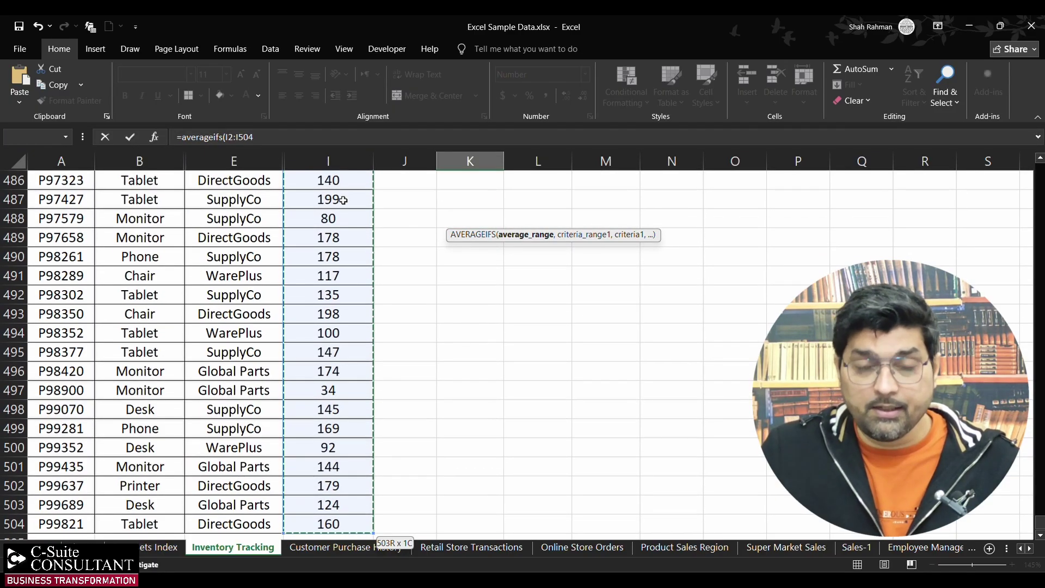
type(",")
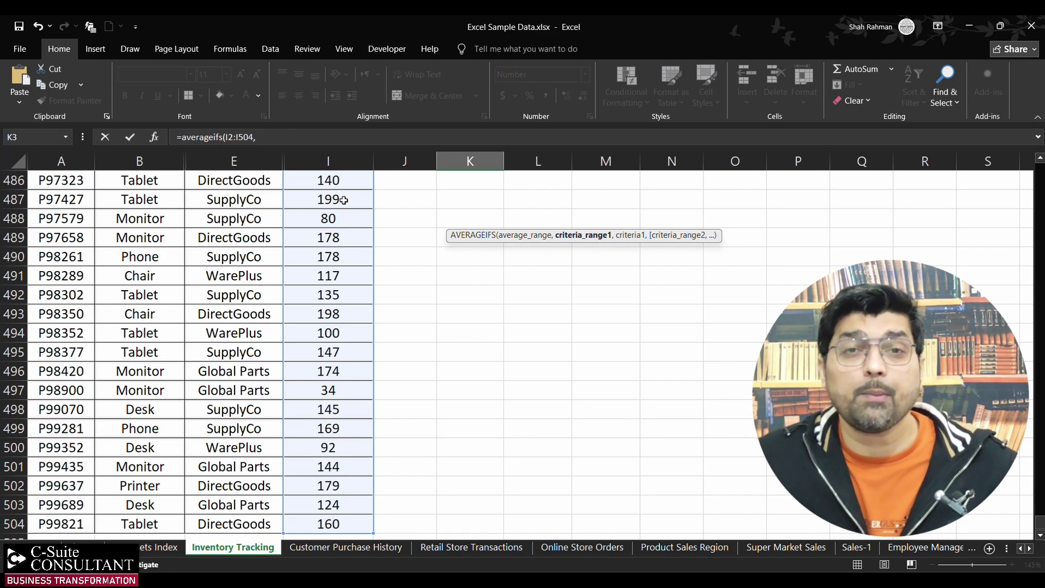
Add the ProductName values B2:B504 as the first criteria range of the AVERAGEIFS formula.
scroll(343, 199, "up", 4)
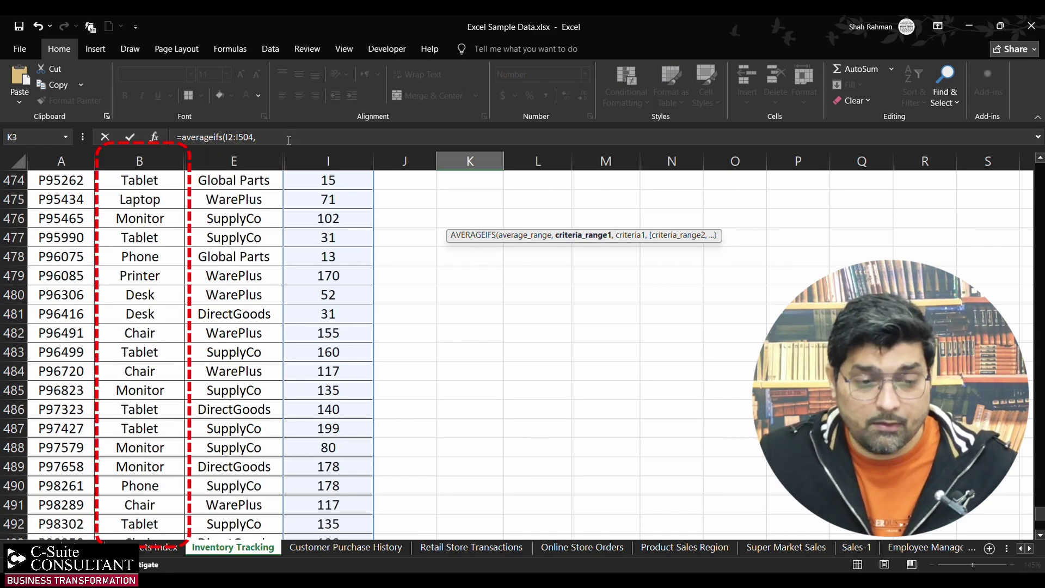
left_click(256, 137)
left_click_drag(1032, 515, 1032, 169)
left_click(165, 204)
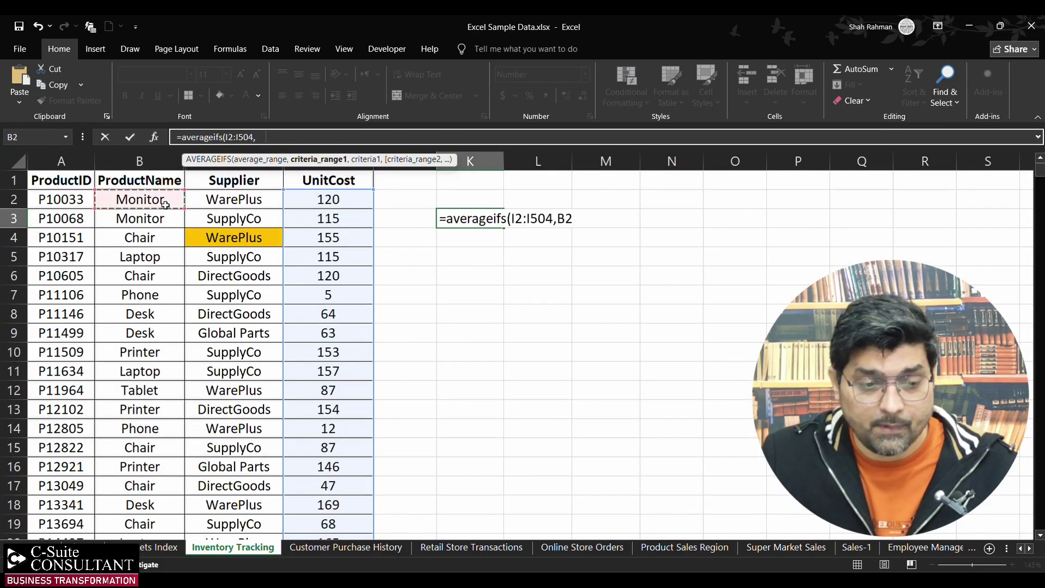
key("ctrl+shift+Down")
type(",")
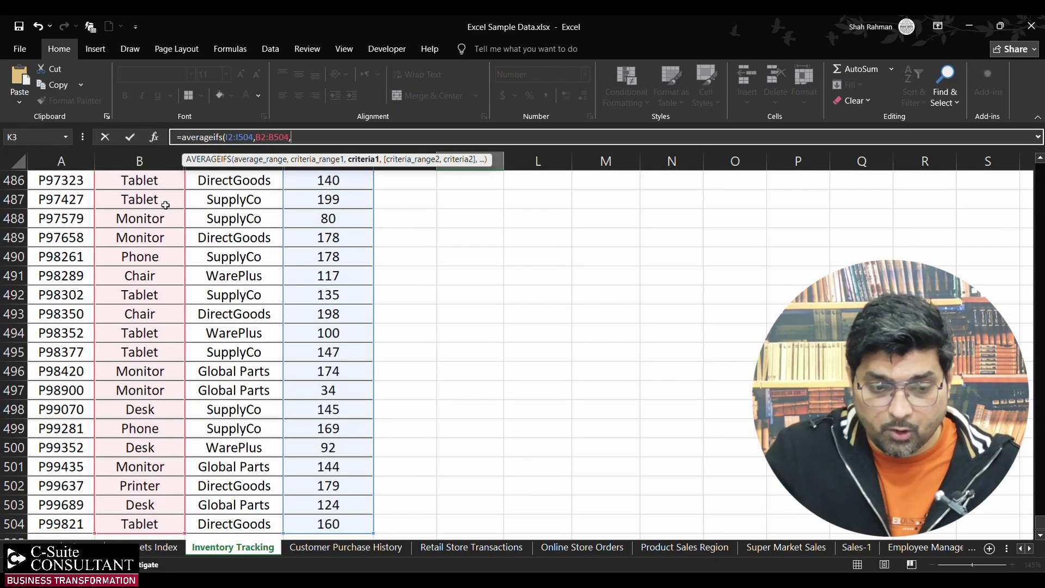
Enter "Chair" as the first criterion in the AVERAGEIFS formula, ready for a second criteria range.
left_click_drag(1038, 520, 1038, 170)
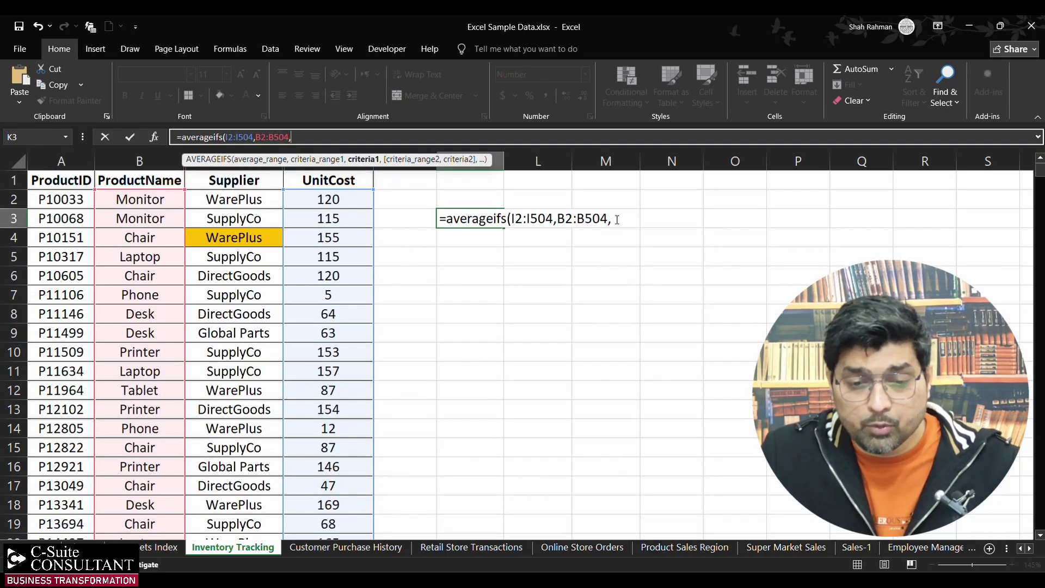
left_click(617, 218)
type("\"")
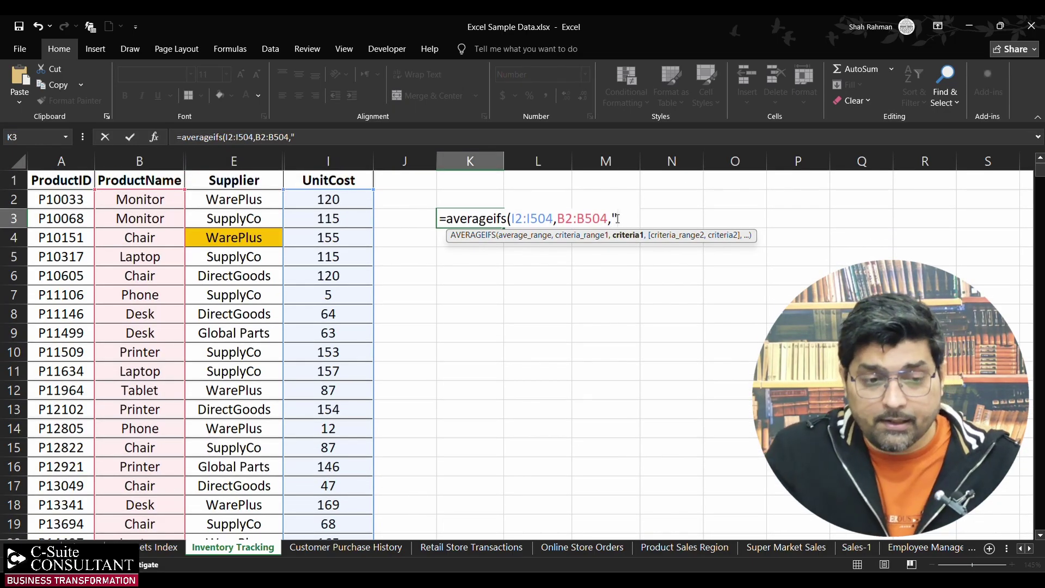
type("Chair\"")
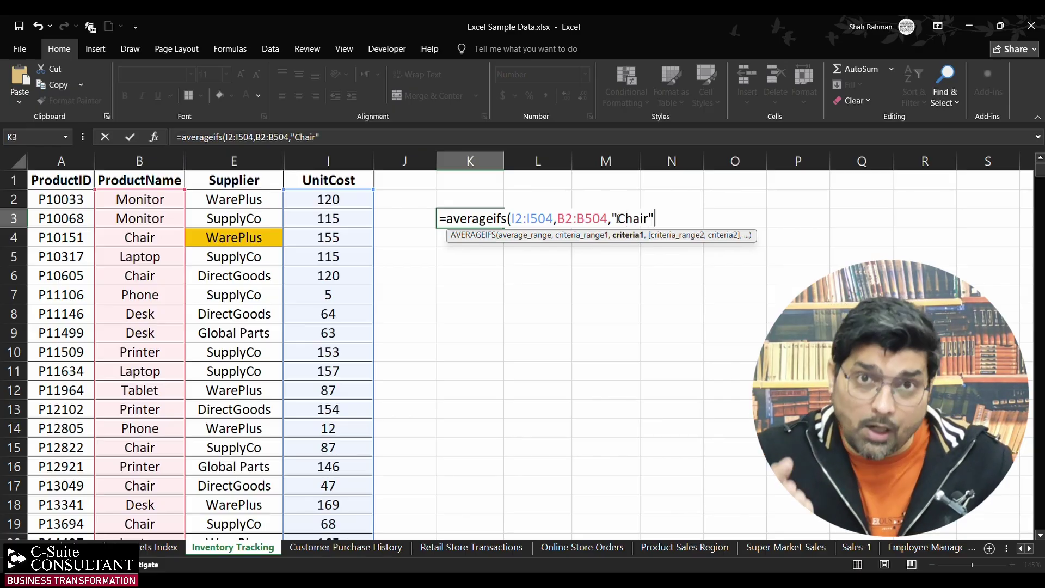
type(",")
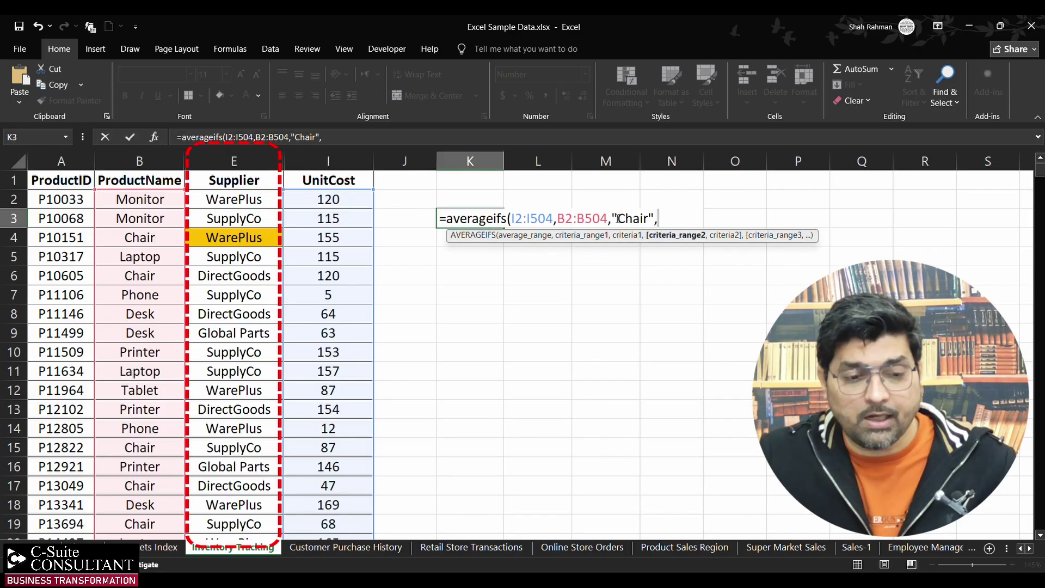
Add the Supplier values E2:E504 as the second criteria range of the AVERAGEIFS formula.
left_click(231, 194)
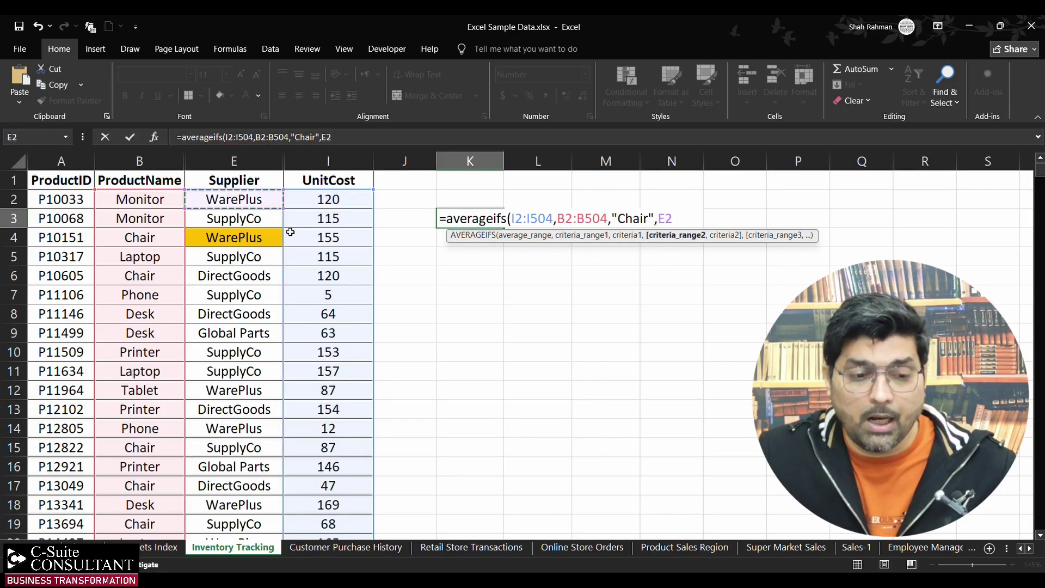
key("ctrl+shift+Down")
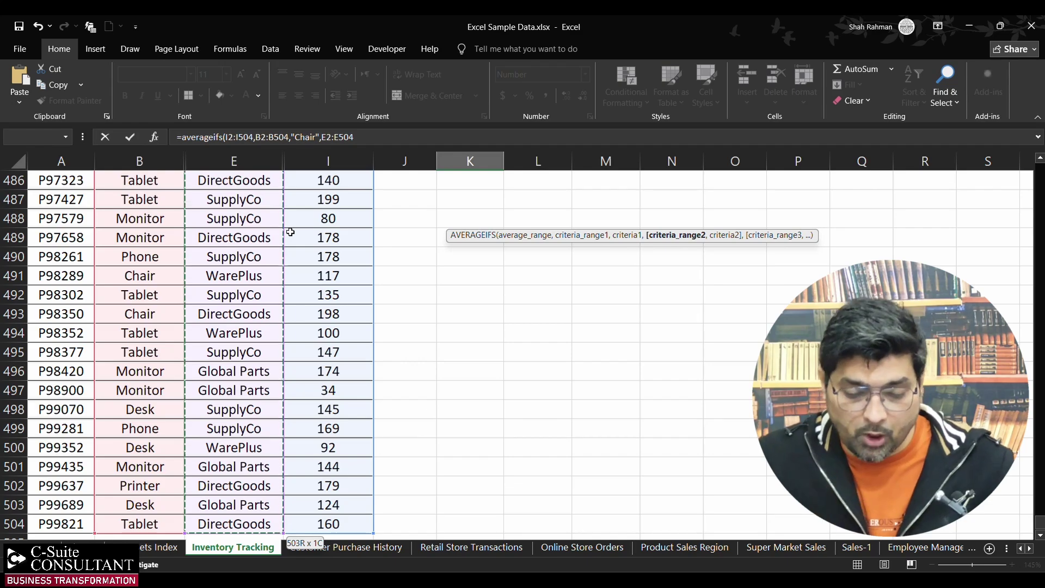
type(",")
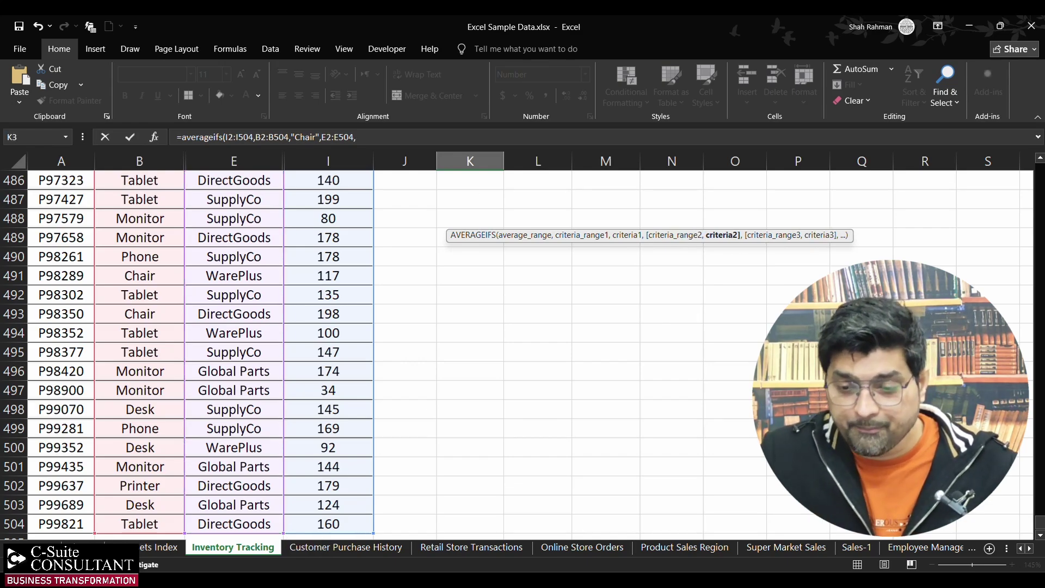
Enter "WarePlus" as the second criterion of the AVERAGEIFS formula in K3 and complete the formula.
left_click_drag(1039, 522, 1039, 170)
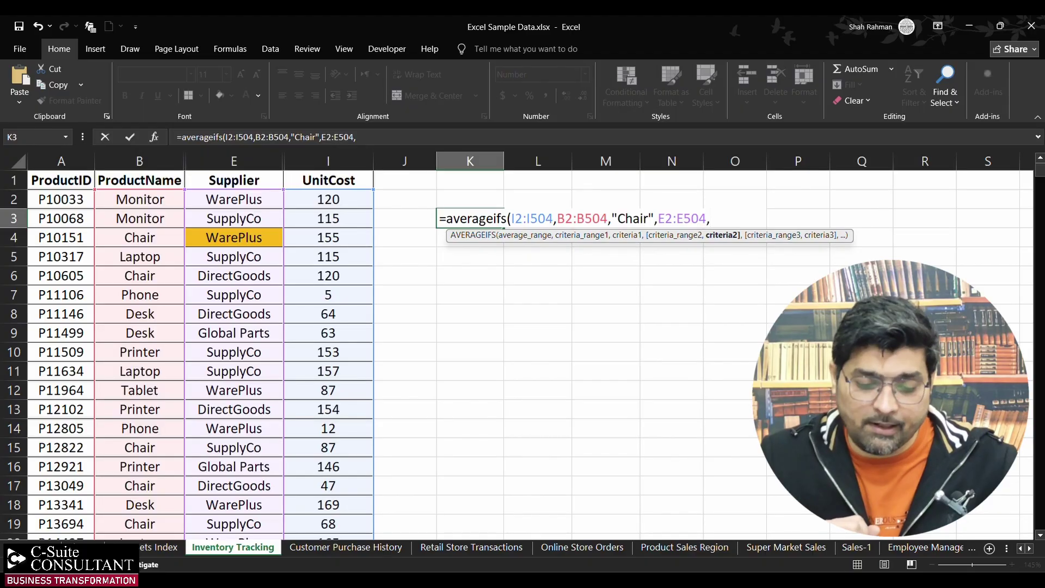
type(",")
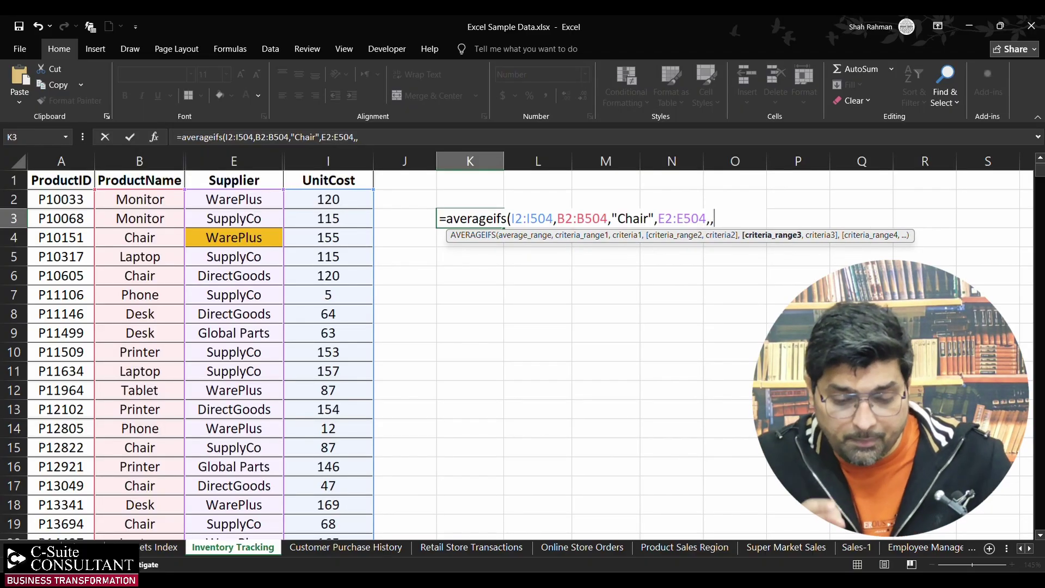
type("\"")
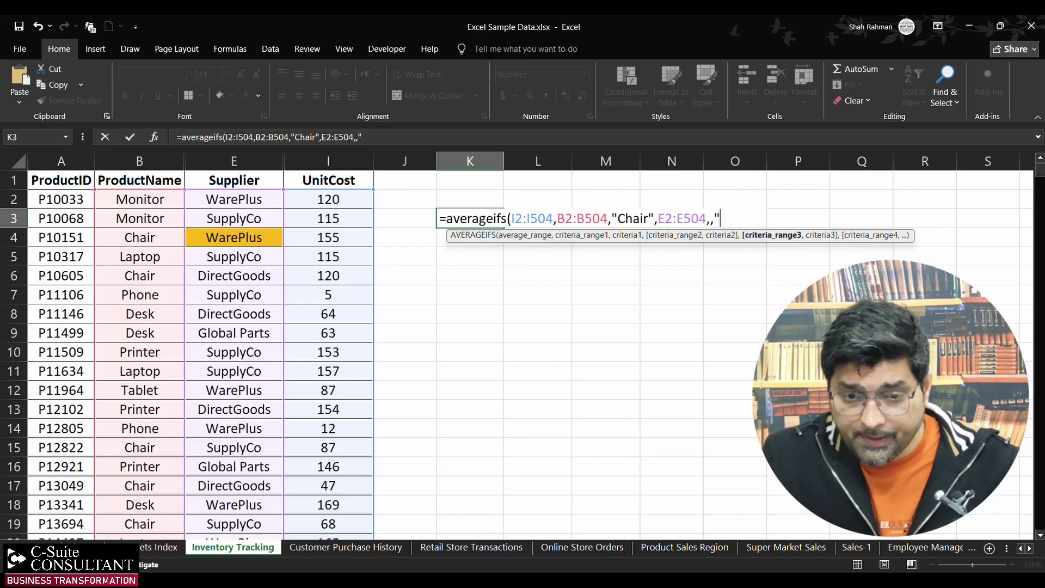
key("BackSpace")
key("BackSpace")
type("\"")
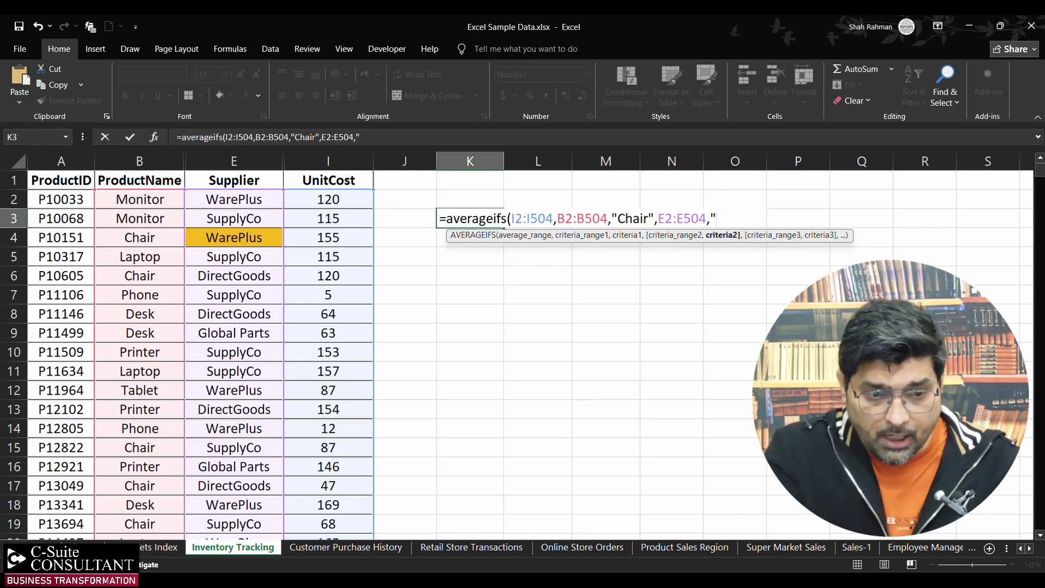
type("WarePlu")
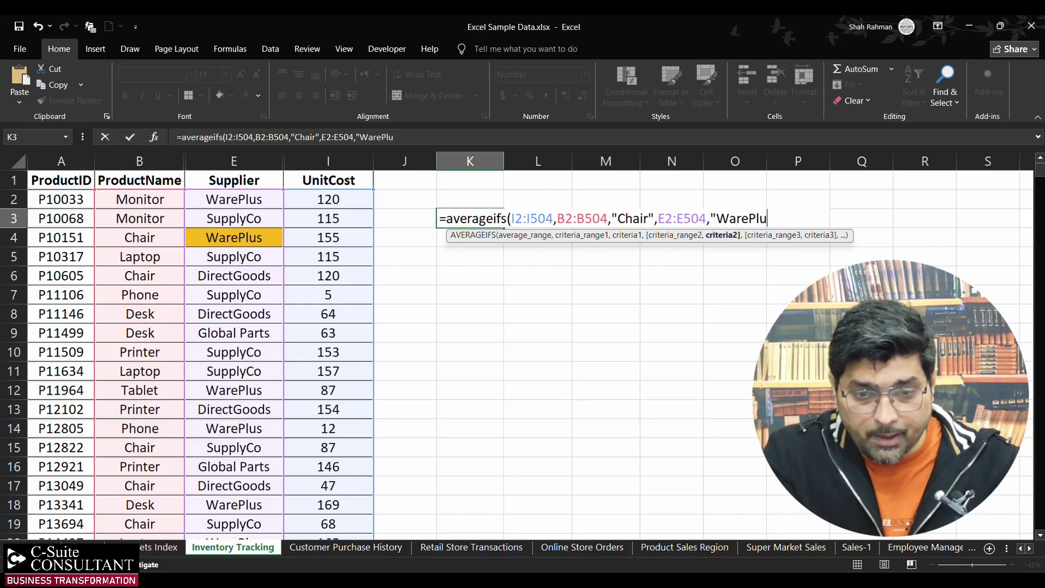
type("s\"")
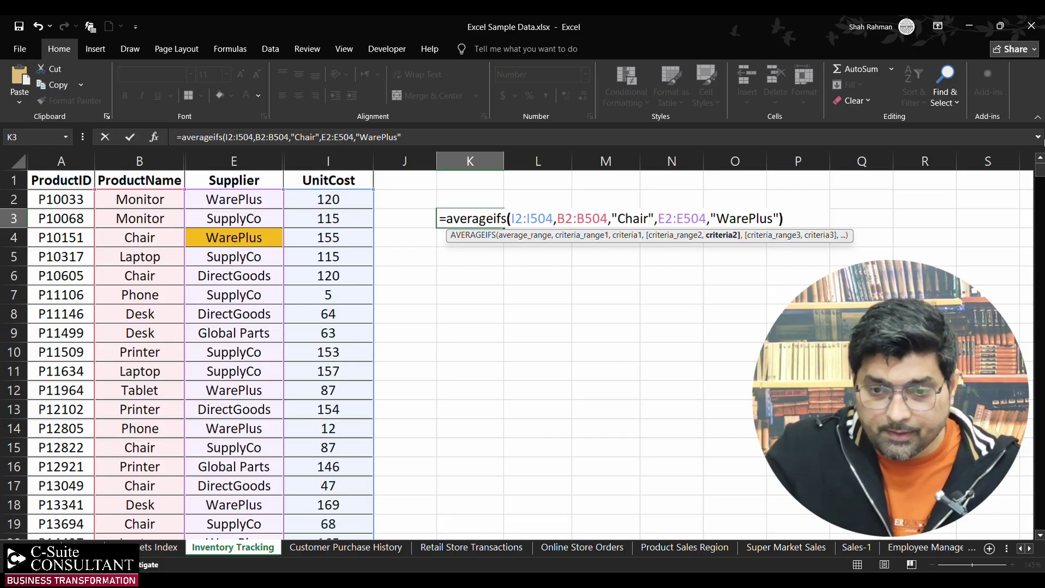
type(")")
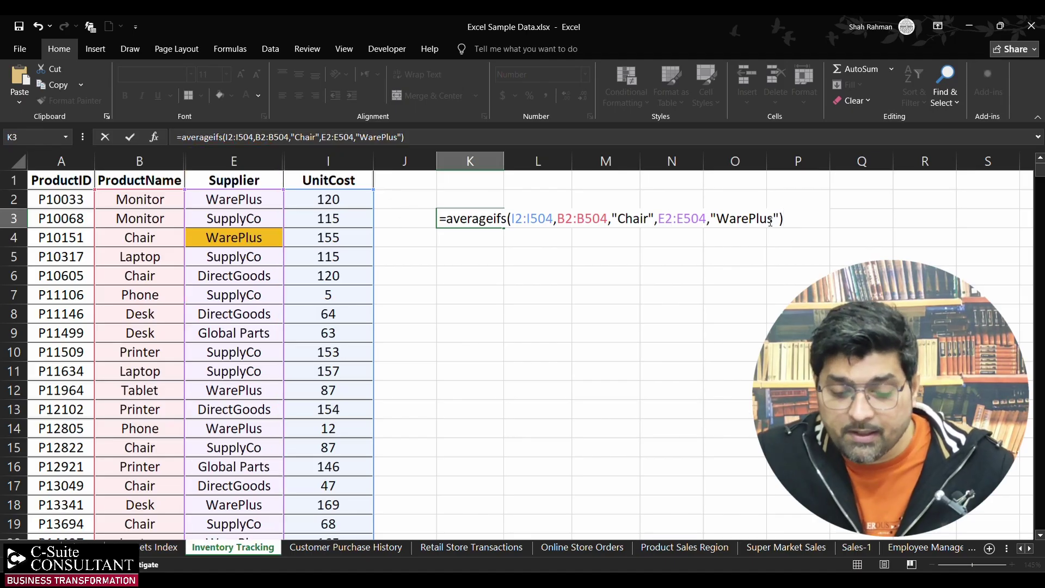
key("Return")
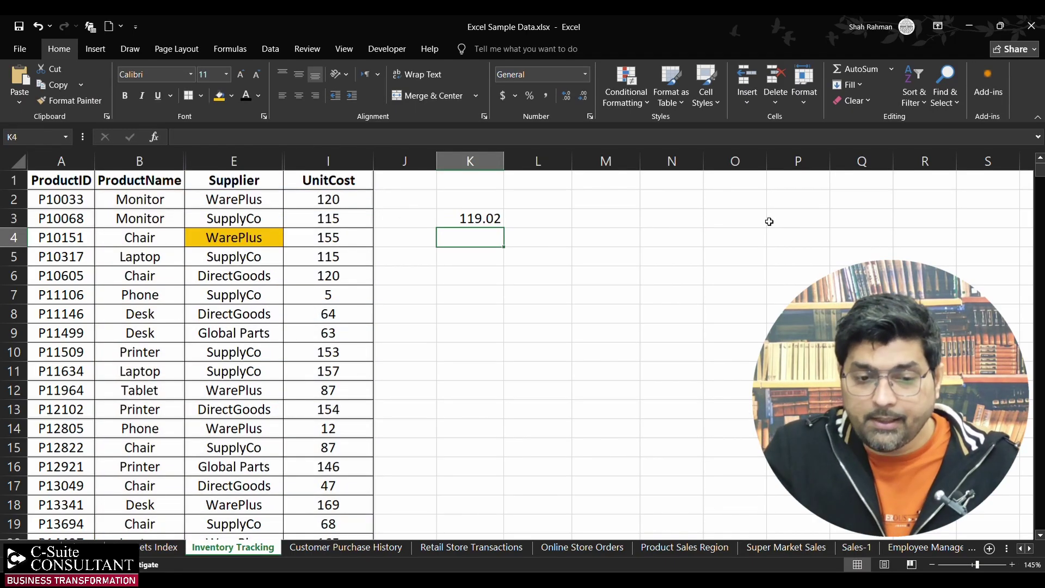
Check the K3 result against the average of the UnitCost values filtered to Chair and WarePlus, and remove the filter.
left_click(479, 218)
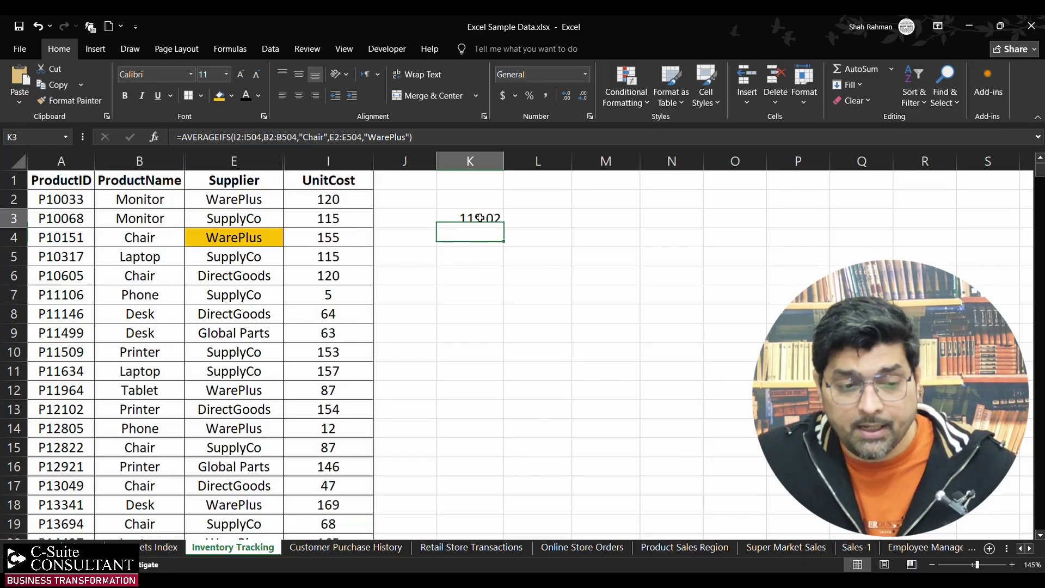
left_click(127, 238)
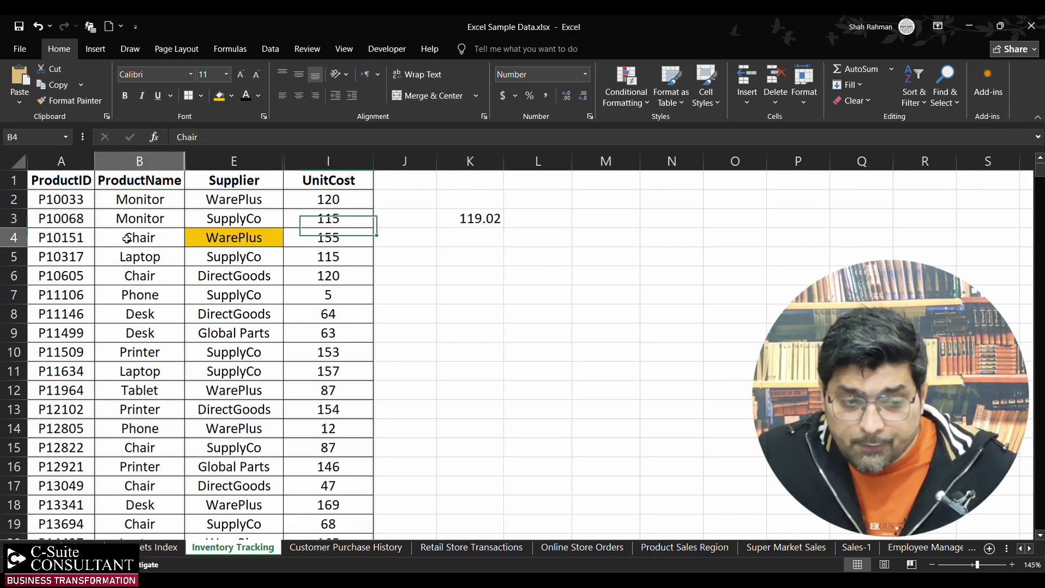
left_click(231, 235)
left_click(297, 234)
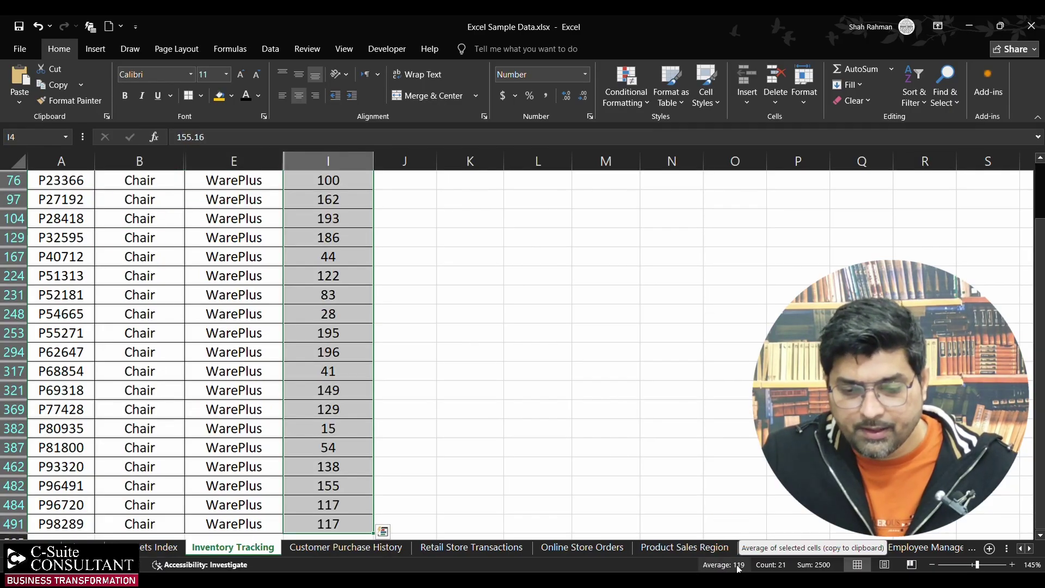
left_click(724, 565)
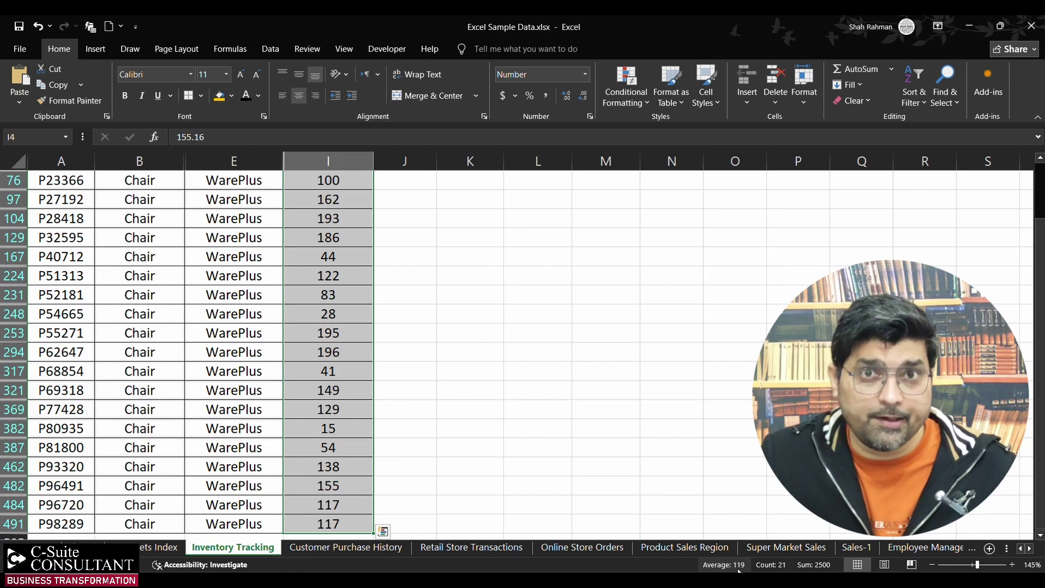
scroll(538, 380, "up", 1)
left_click(466, 203)
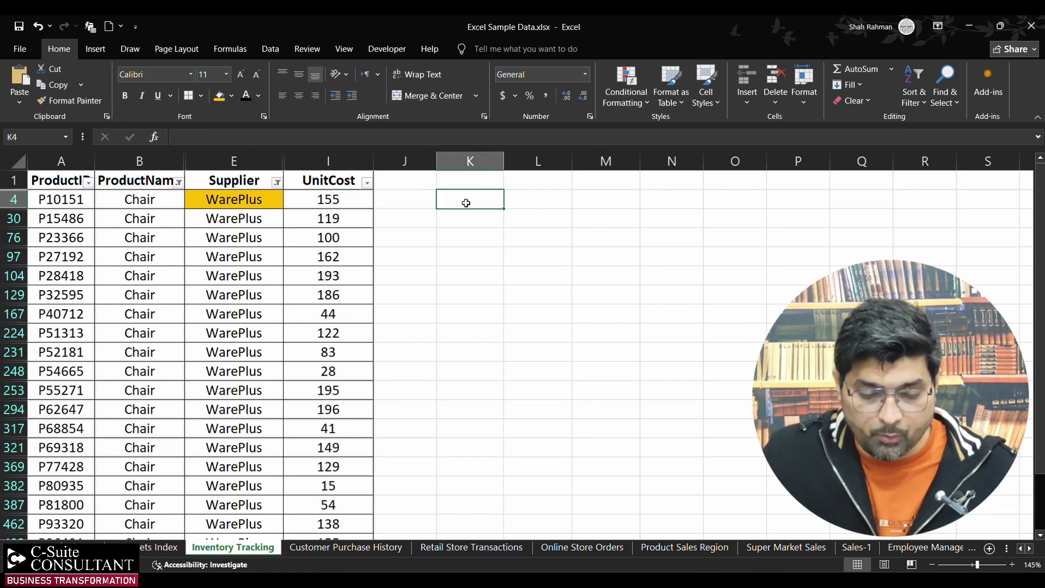
key("ctrl+shift+l")
left_click(448, 212)
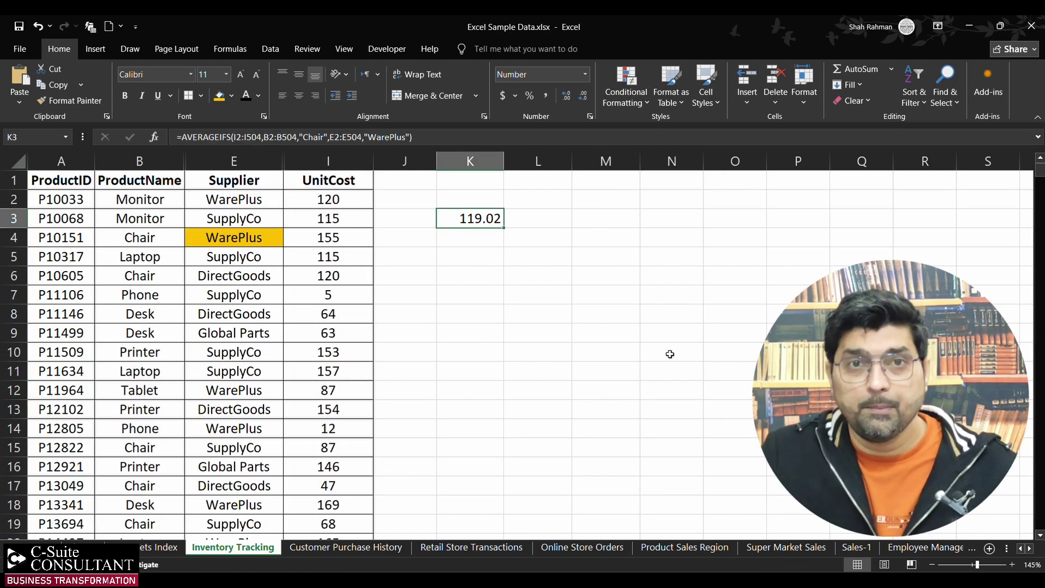
Show the K3 average without decimals and restore its two decimal places.
left_click(583, 96)
left_click(583, 96)
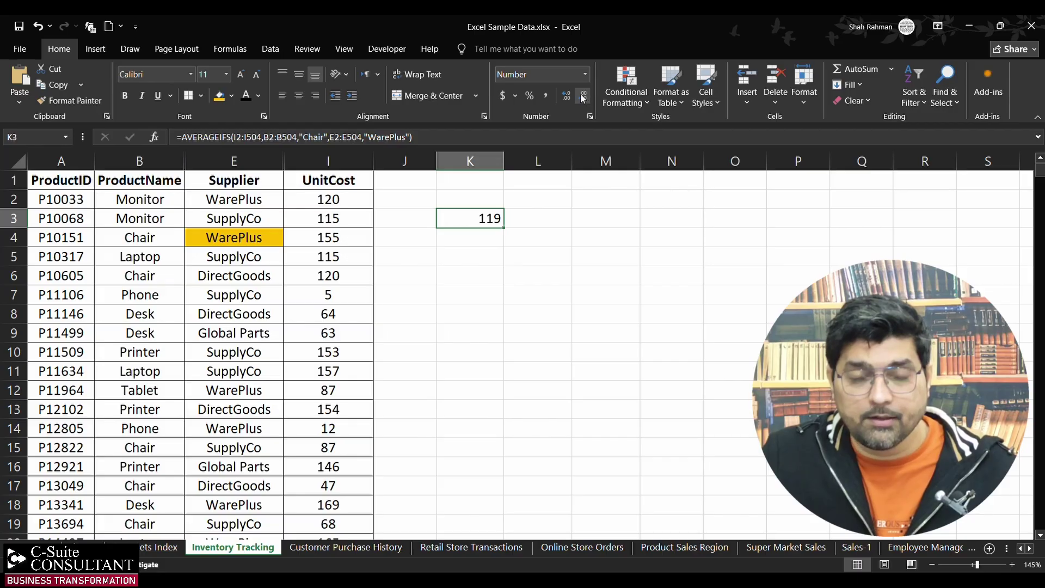
left_click(565, 96)
left_click(566, 97)
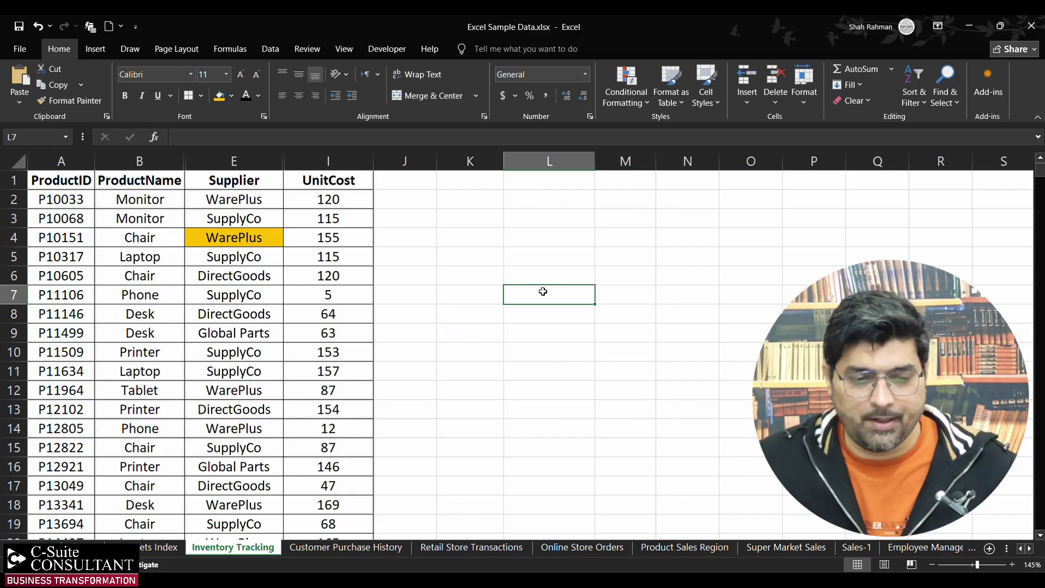
Copy the ProductName header from B1 into the empty cell L4.
left_click(544, 235)
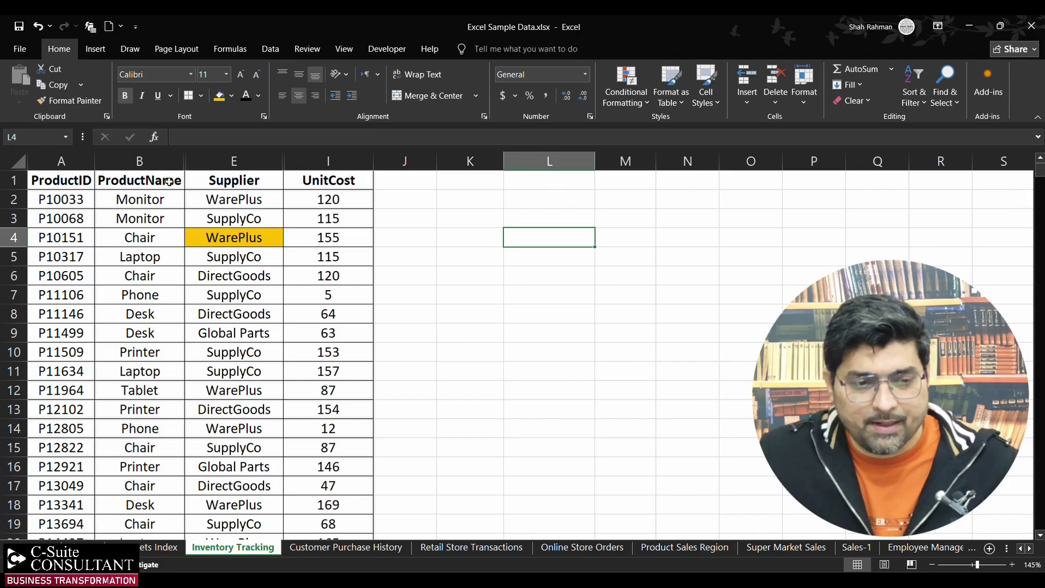
left_click(166, 180)
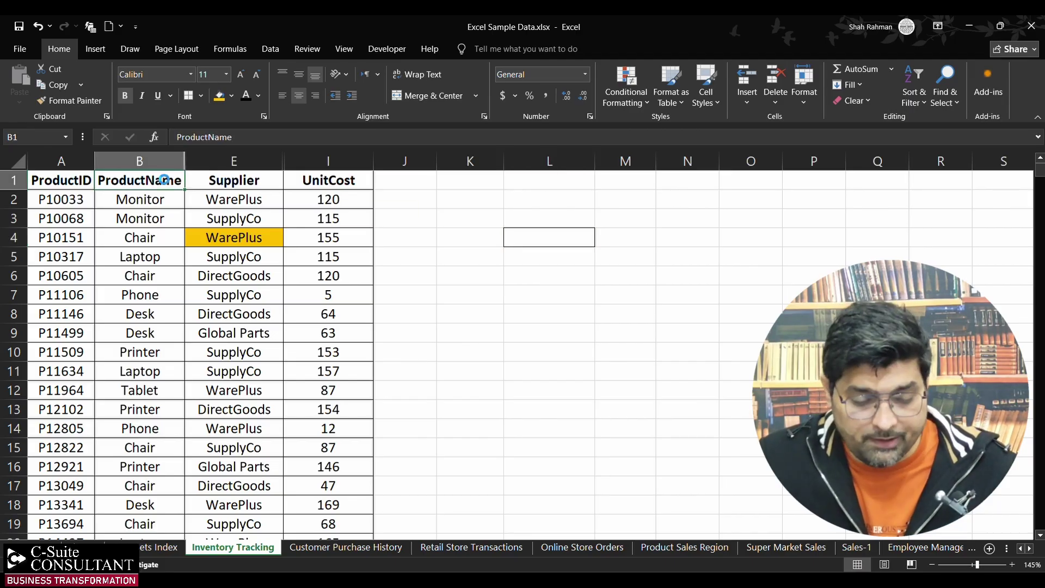
key("ctrl+c")
left_click(541, 238)
key("ctrl+v")
left_click(618, 243)
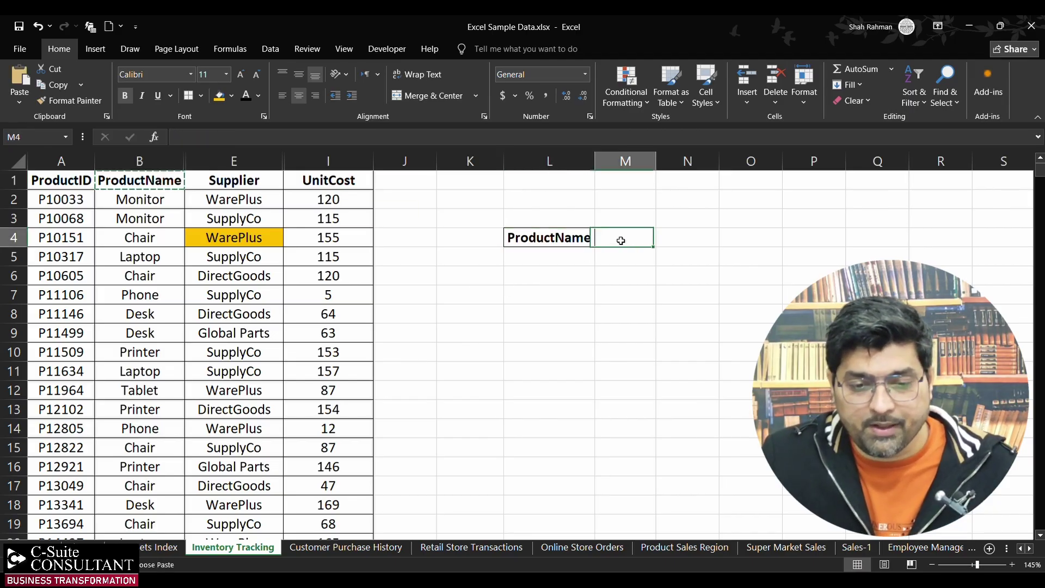
left_click(566, 236)
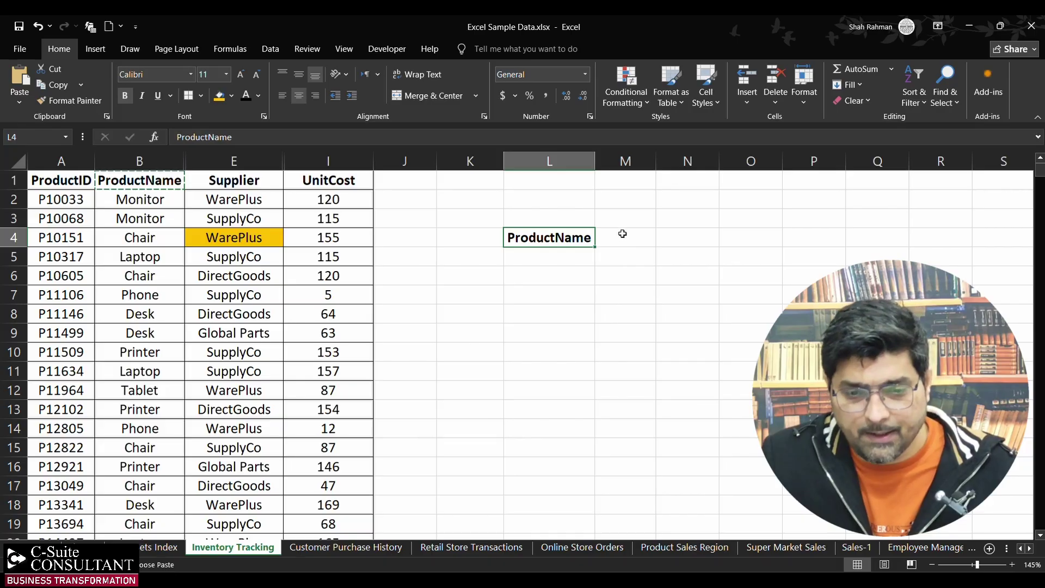
Copy the UnitCost header from I1 into M4, beside the copied ProductName header.
left_click(333, 180)
key("ctrl+c")
left_click(633, 237)
key("ctrl+v")
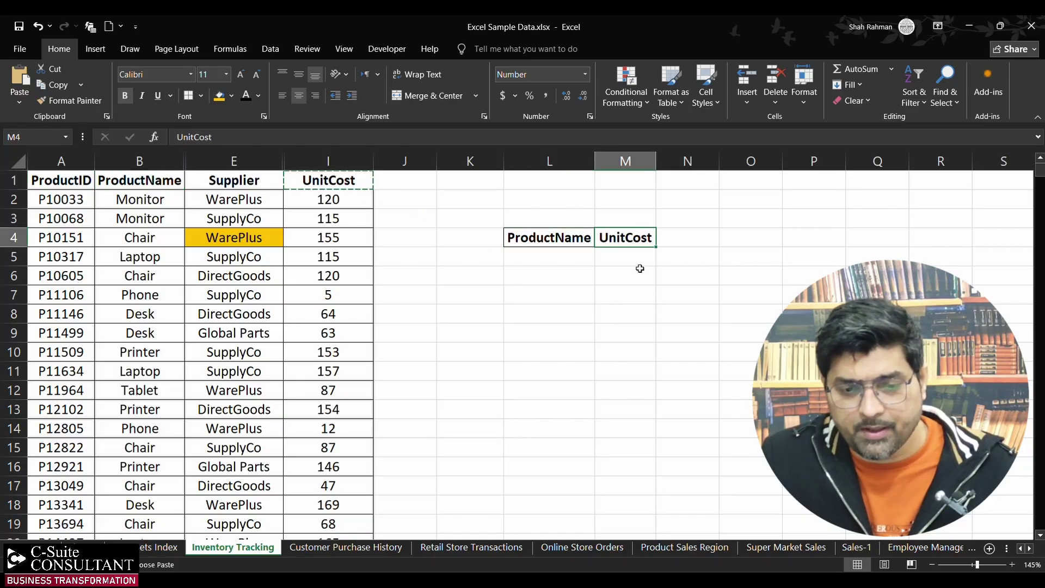
left_click(634, 259)
left_click(566, 253)
left_click(598, 260)
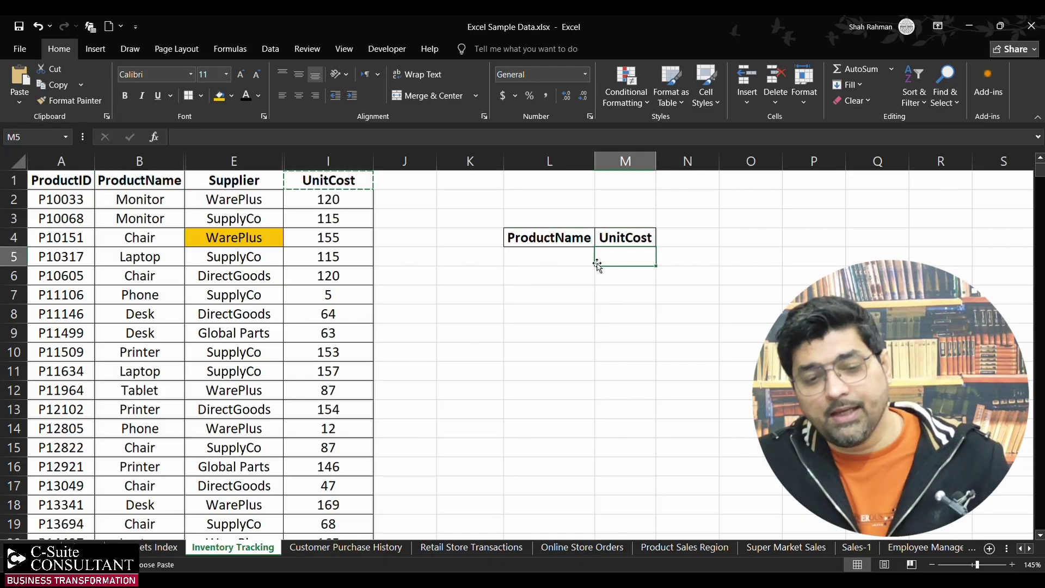
left_click(557, 261)
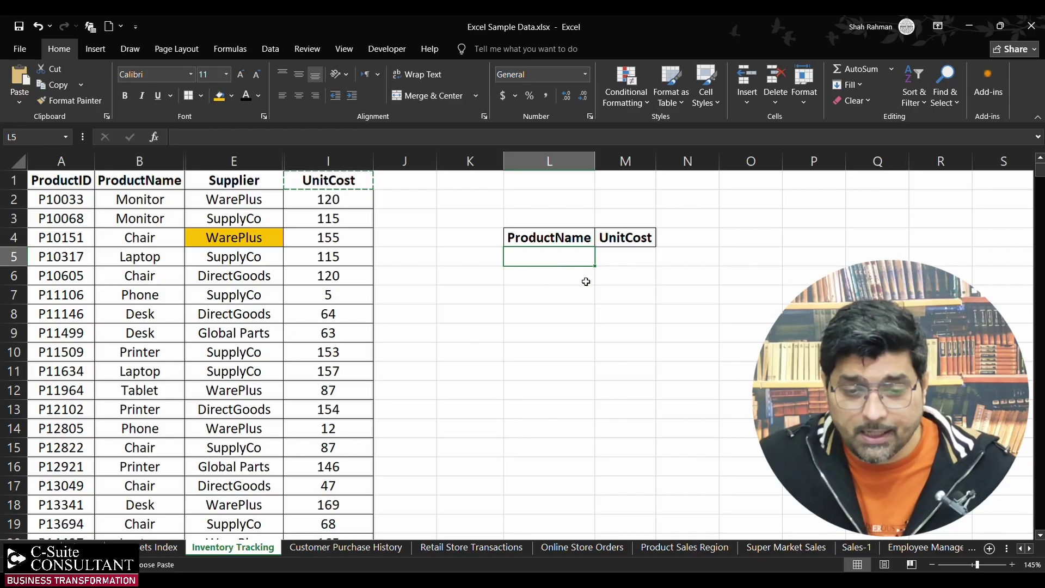
left_click(612, 257)
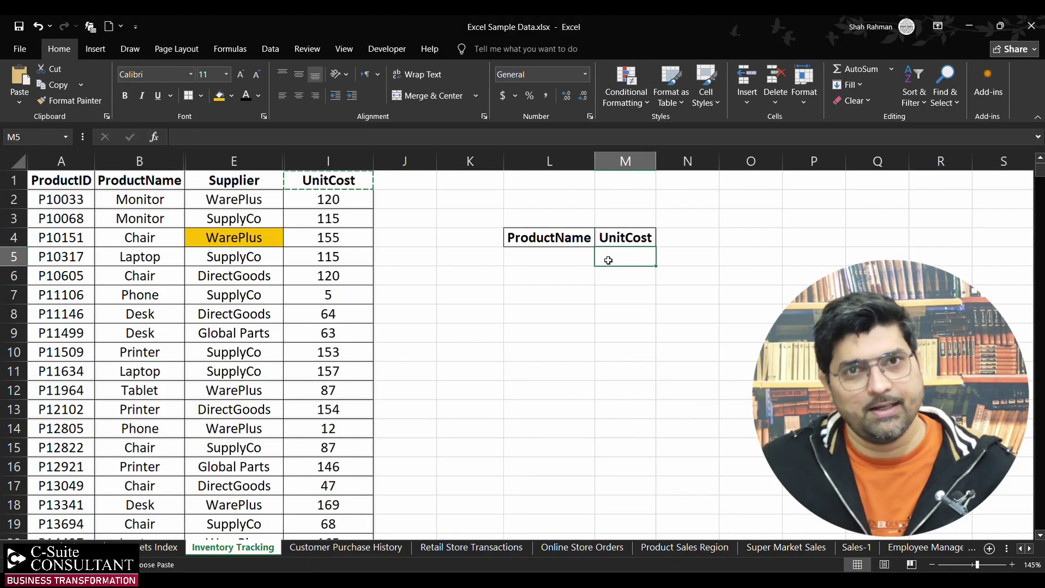
left_click(574, 255)
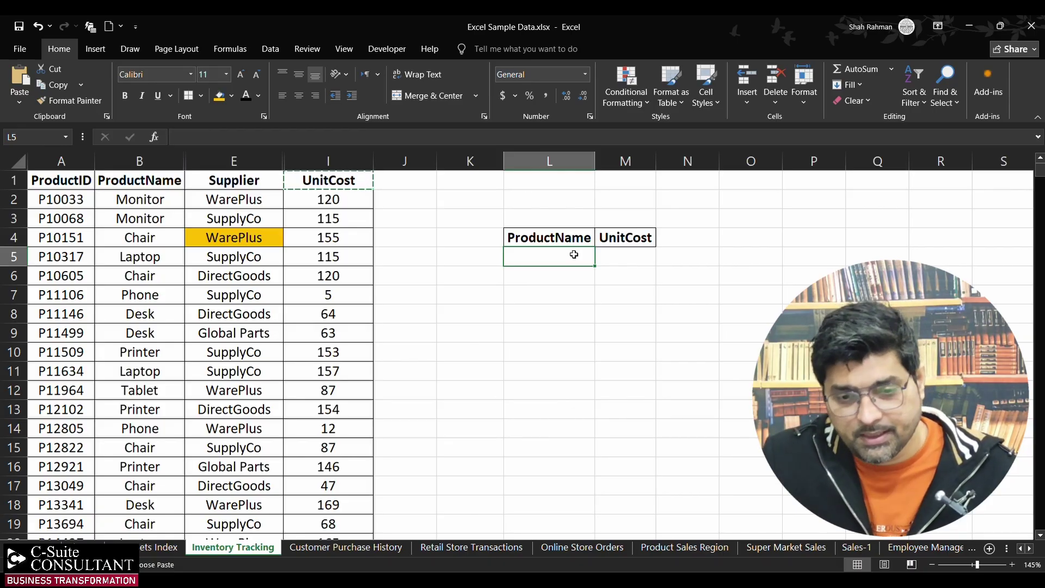
Start a DAVERAGE formula in M5 with the whole table A1:I504, headers included, as the database.
left_click(627, 254)
type("=")
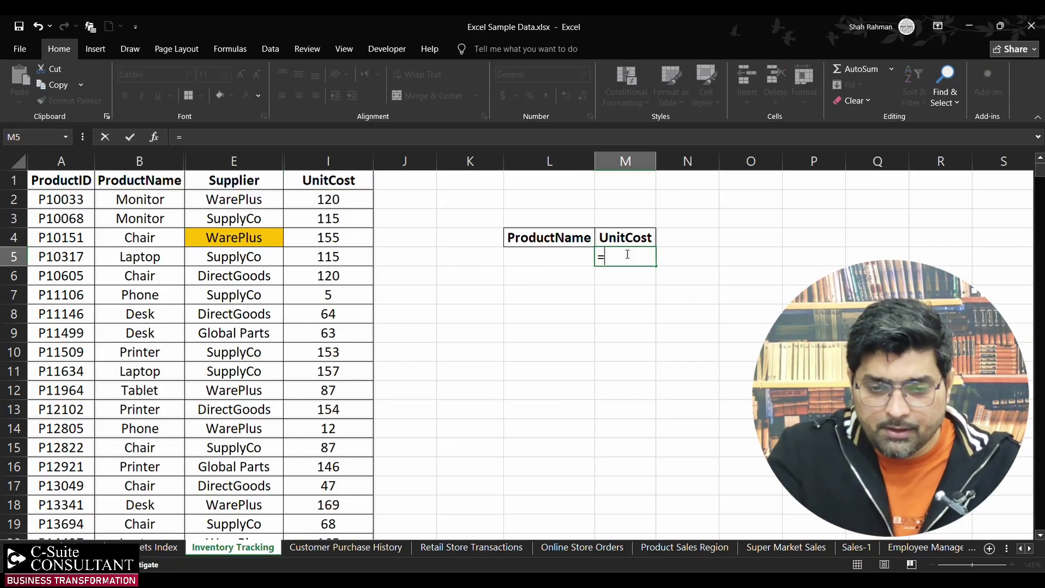
type("da")
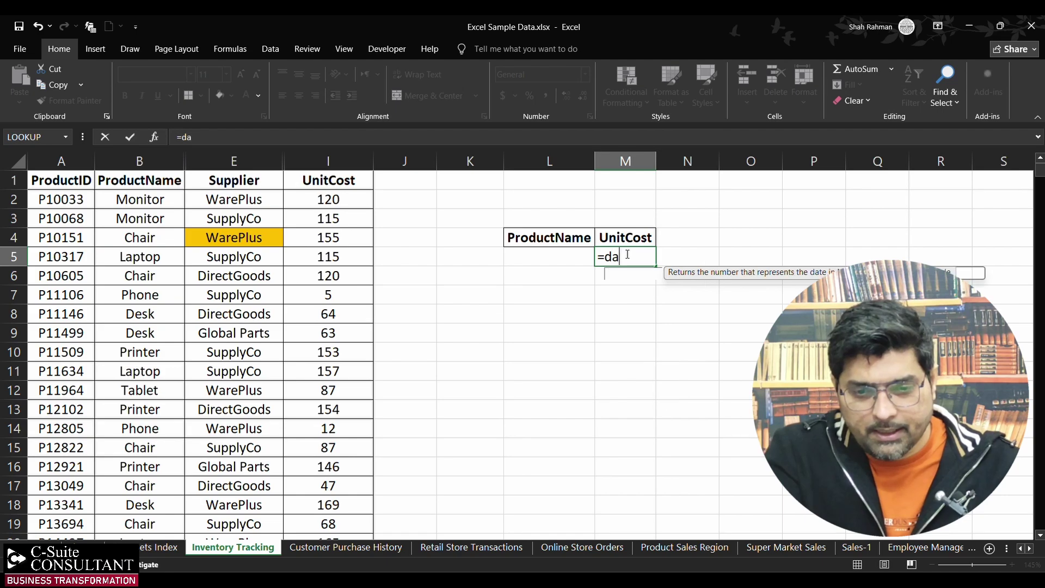
type("verage")
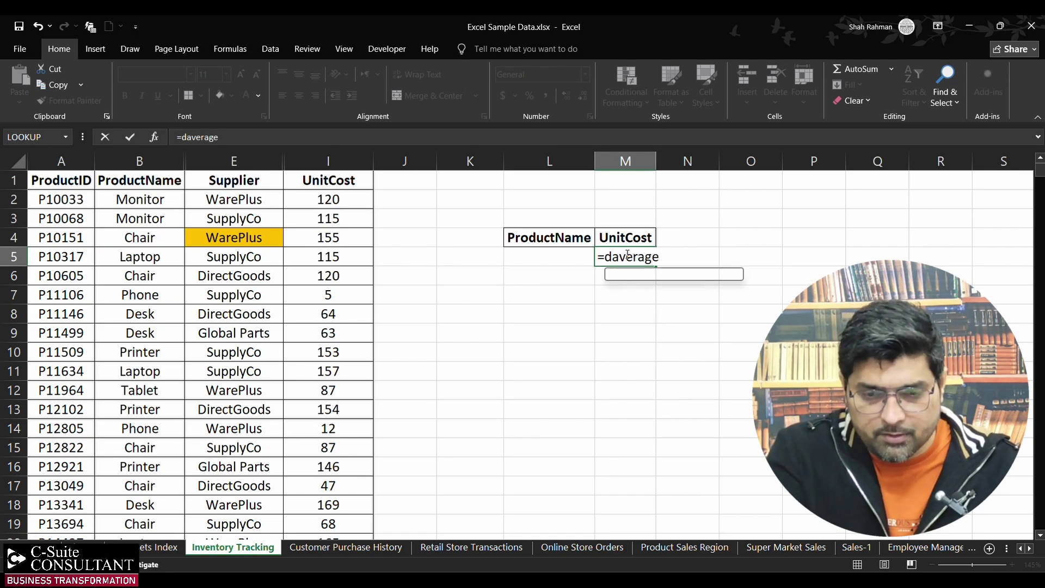
type("(")
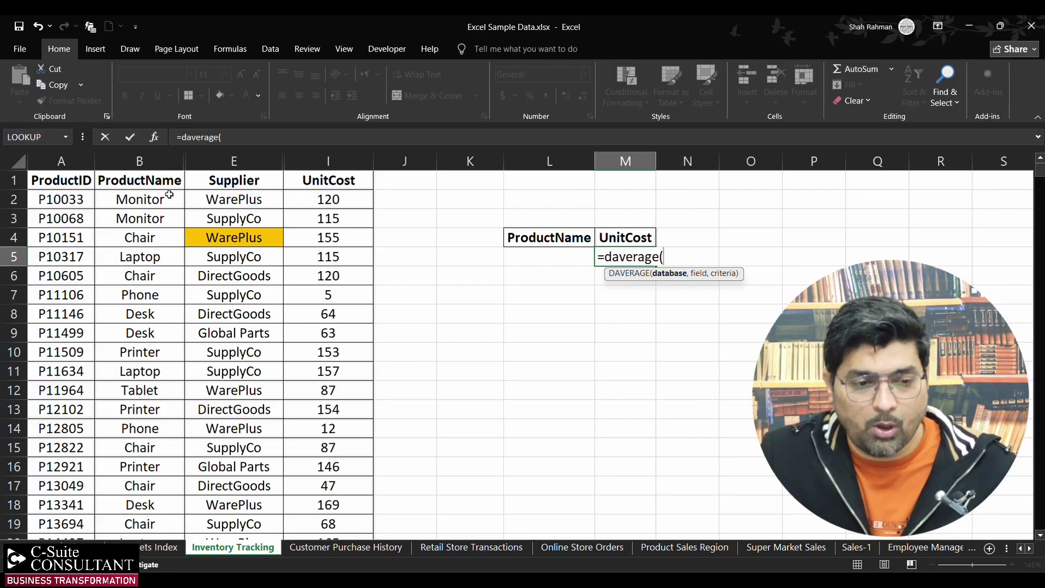
left_click(71, 180)
key("ctrl+shift+Right")
key("ctrl+shift+Down")
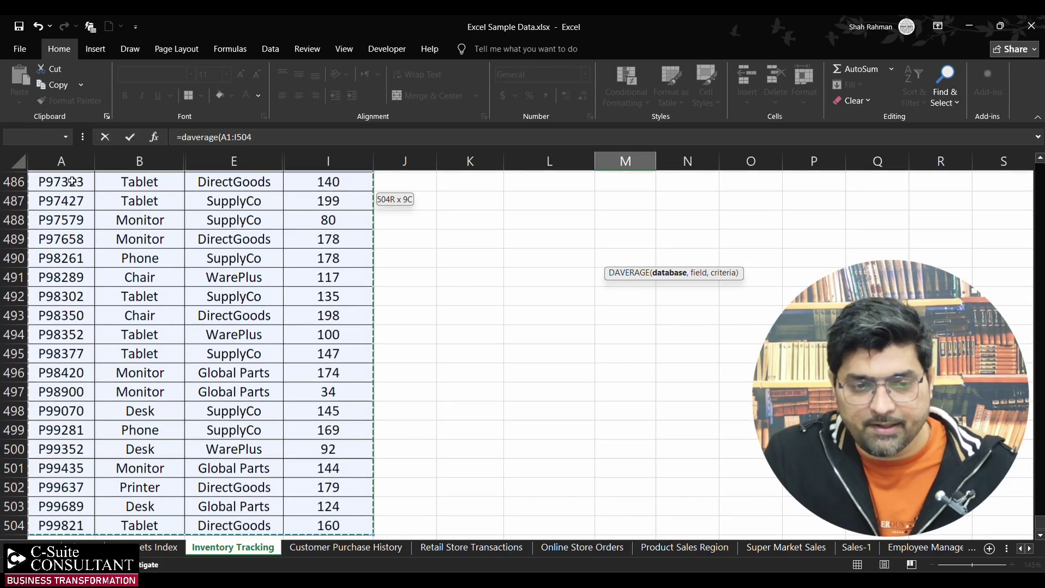
type(",")
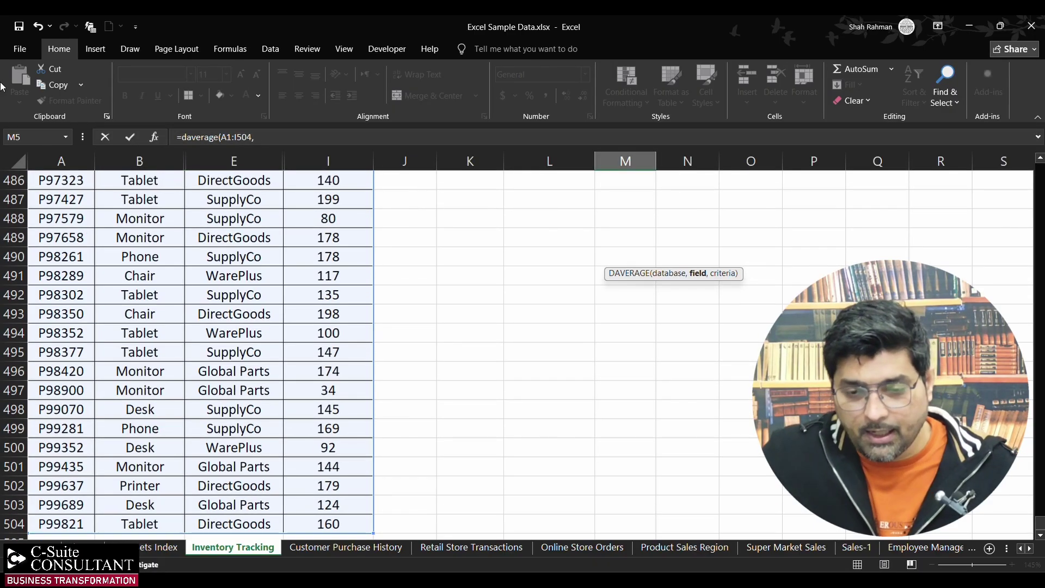
Add the UnitCost header I1 as the field and L4:L5 as the criteria range of the DAVERAGE formula.
left_click_drag(1039, 524, 1041, 155)
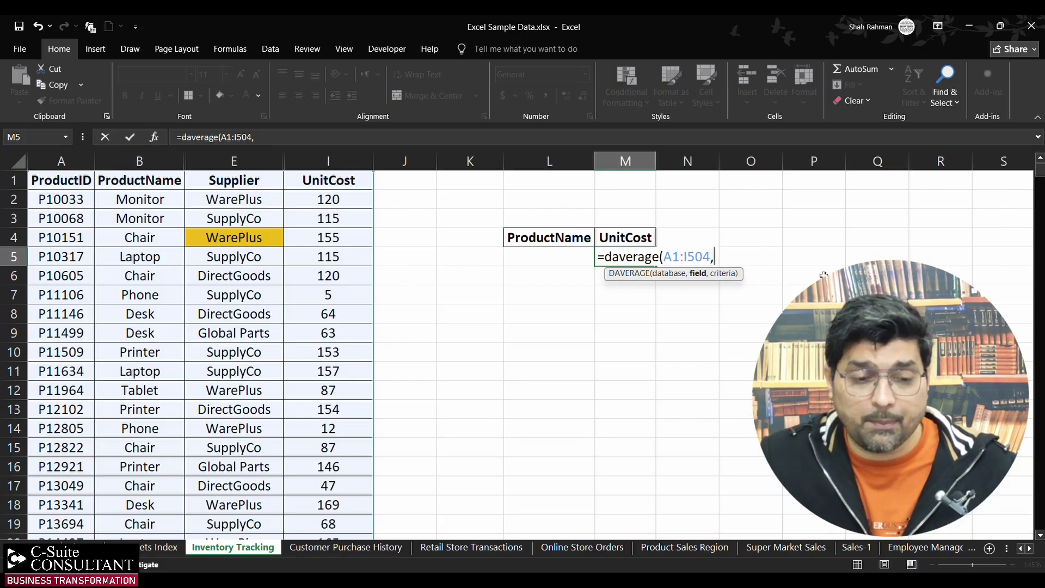
left_click(348, 180)
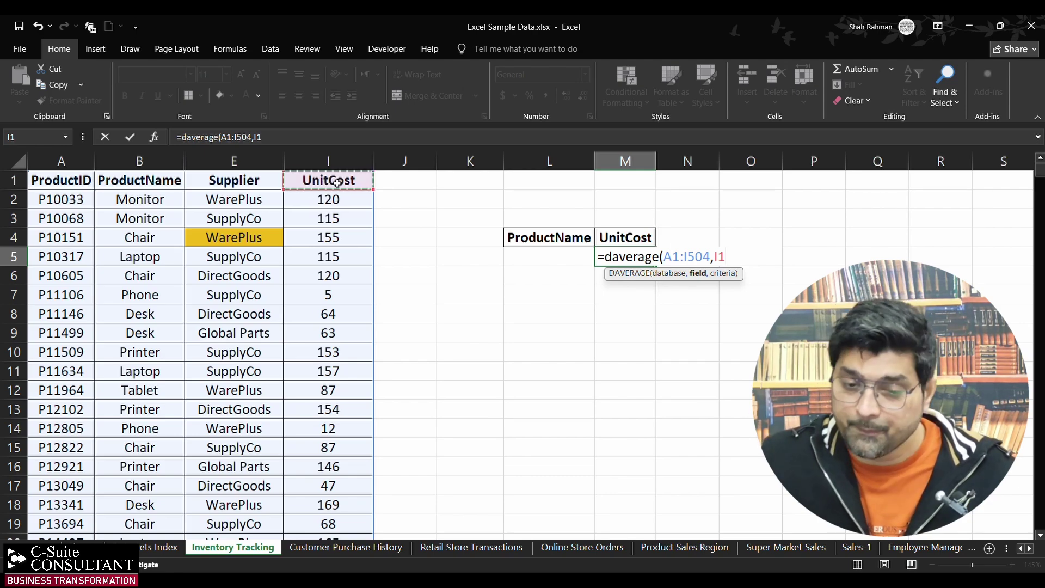
type(",")
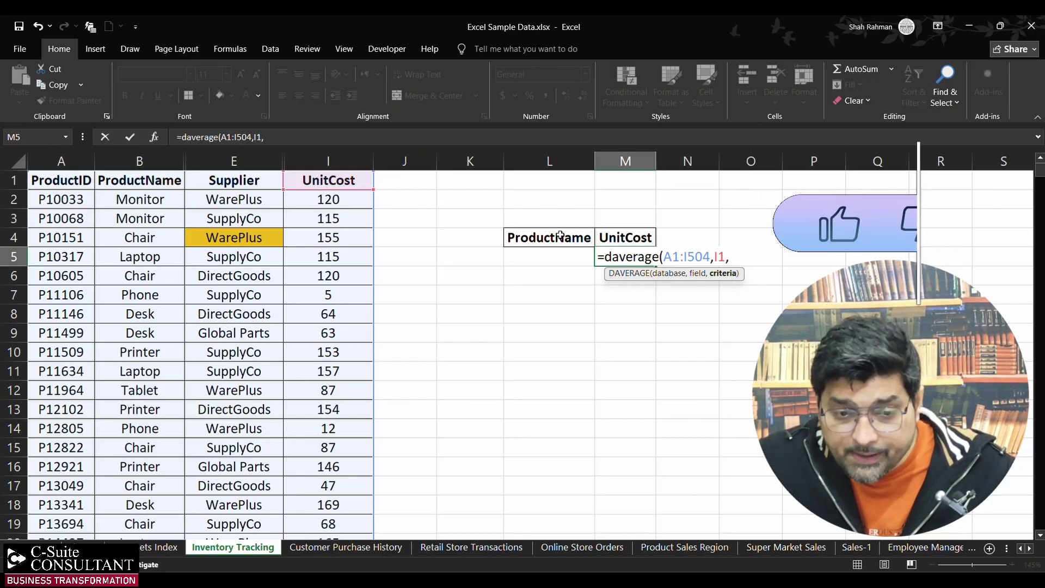
left_click_drag(563, 234, 560, 256)
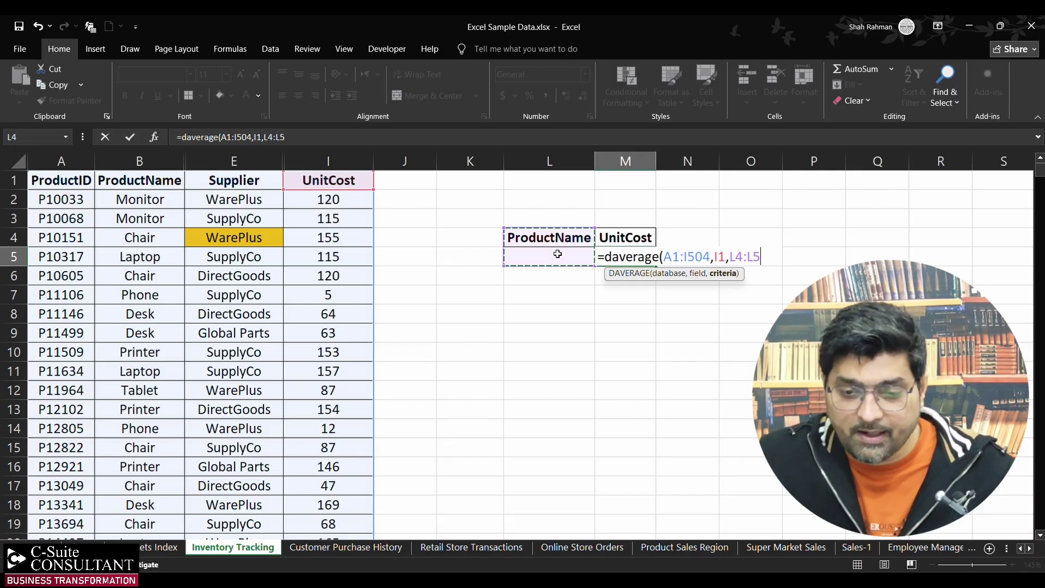
Complete the DAVERAGE formula in M5 and enter Monitor as the product criterion in L5.
key("Return")
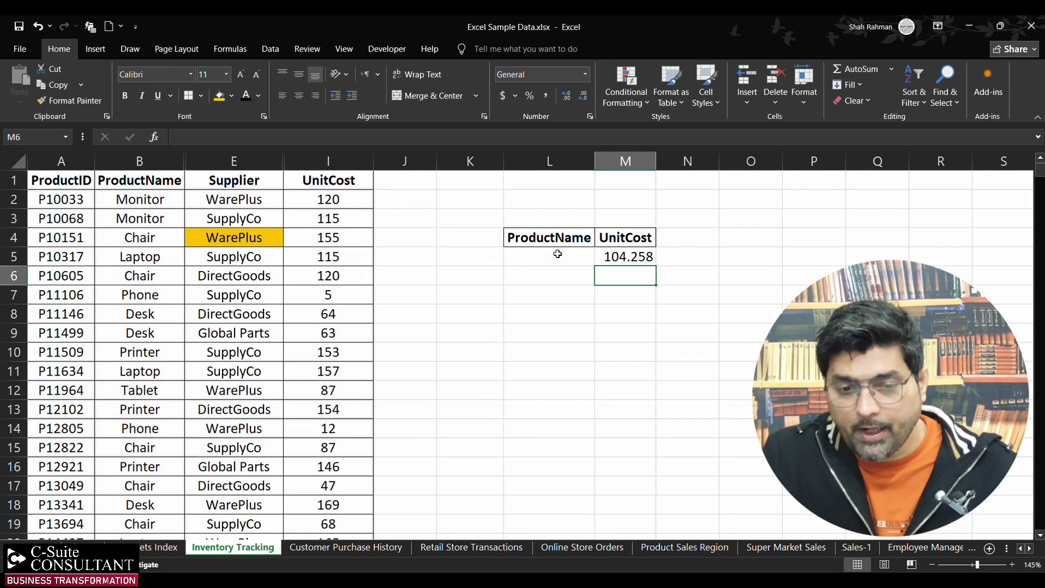
left_click(642, 254)
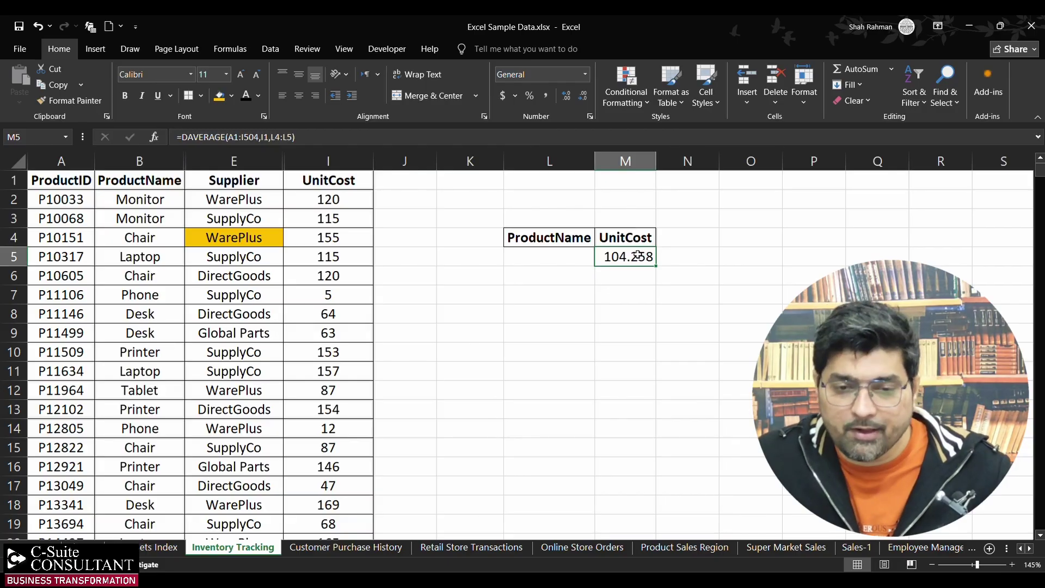
left_click(573, 253)
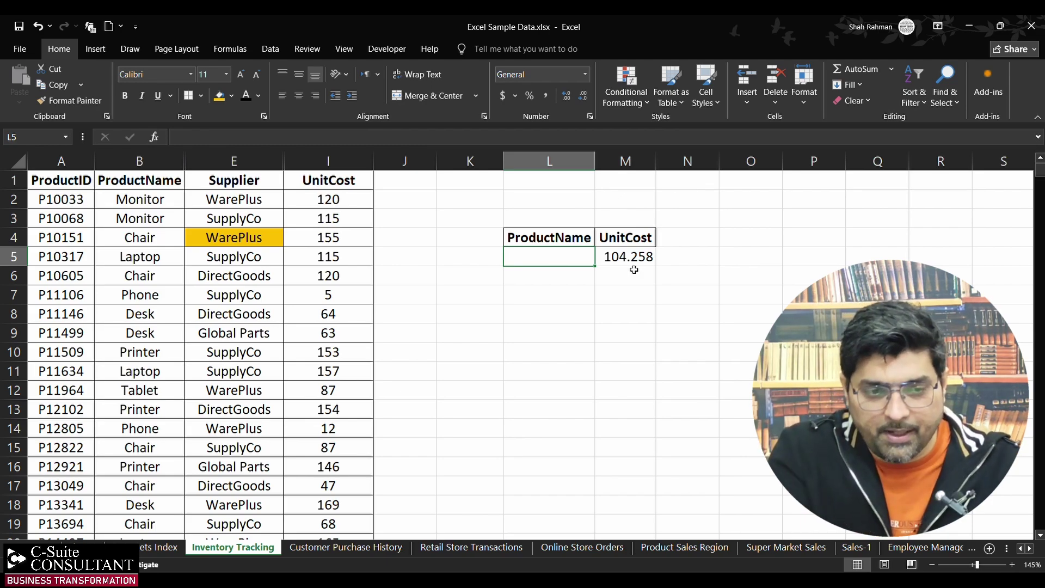
type("Monitor")
key("Return")
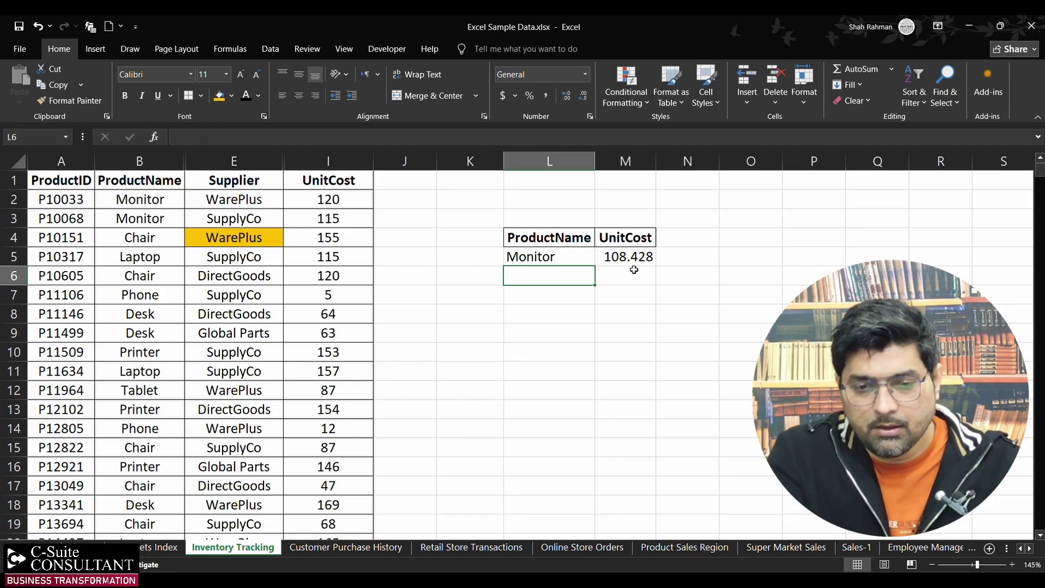
Change the product criterion in L5 to Chair.
key("Up")
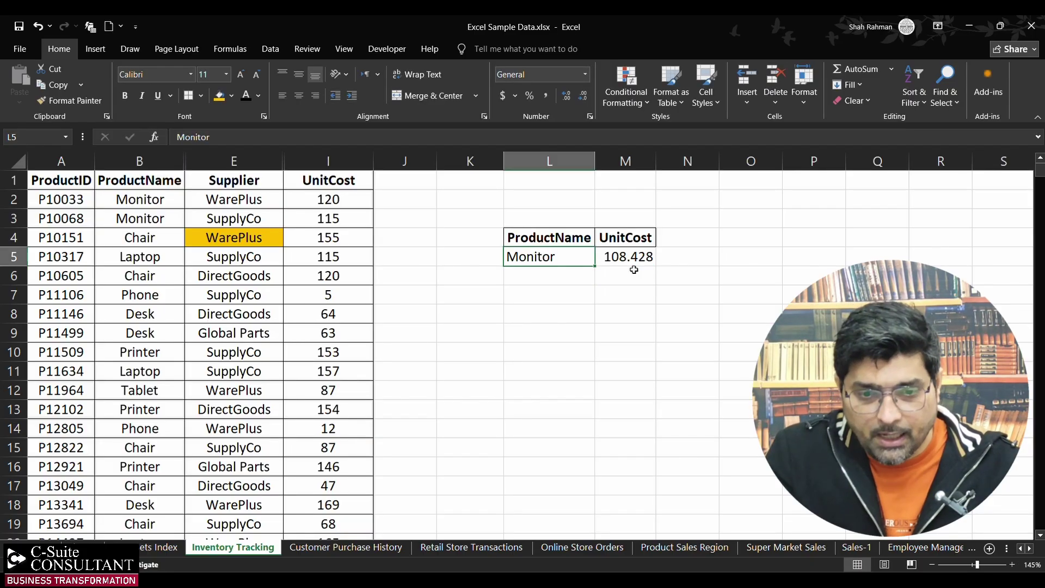
type("Chair")
key("Return")
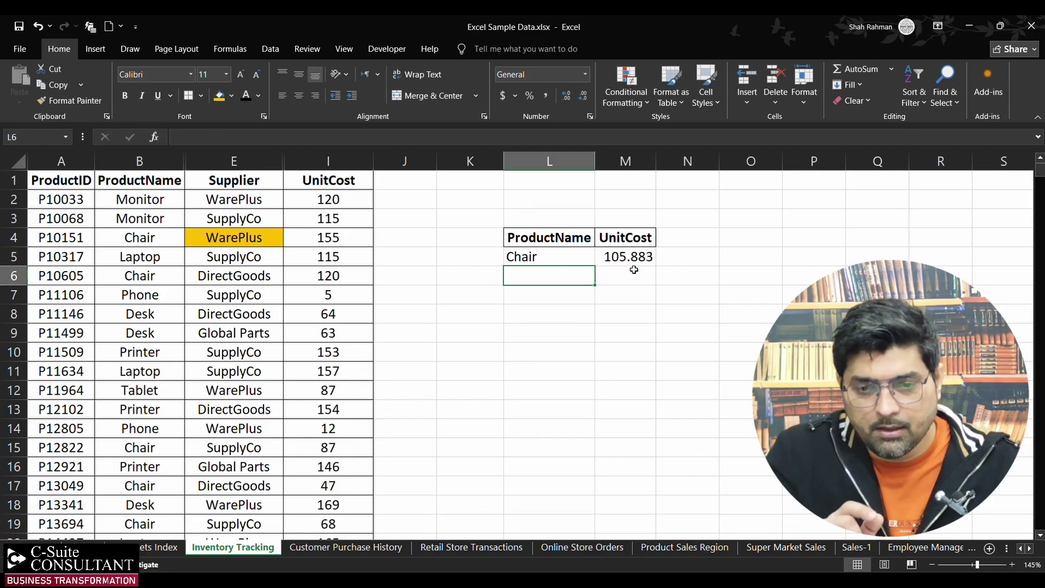
Set the product criterion in L5 to Laptop.
key("Left")
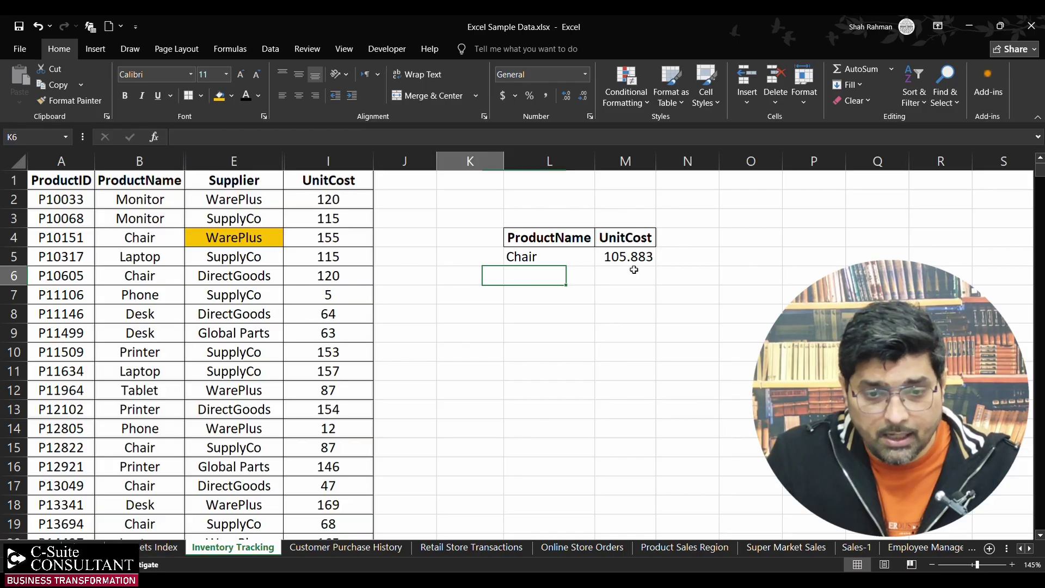
key("Up")
key("Right")
type("Laptop")
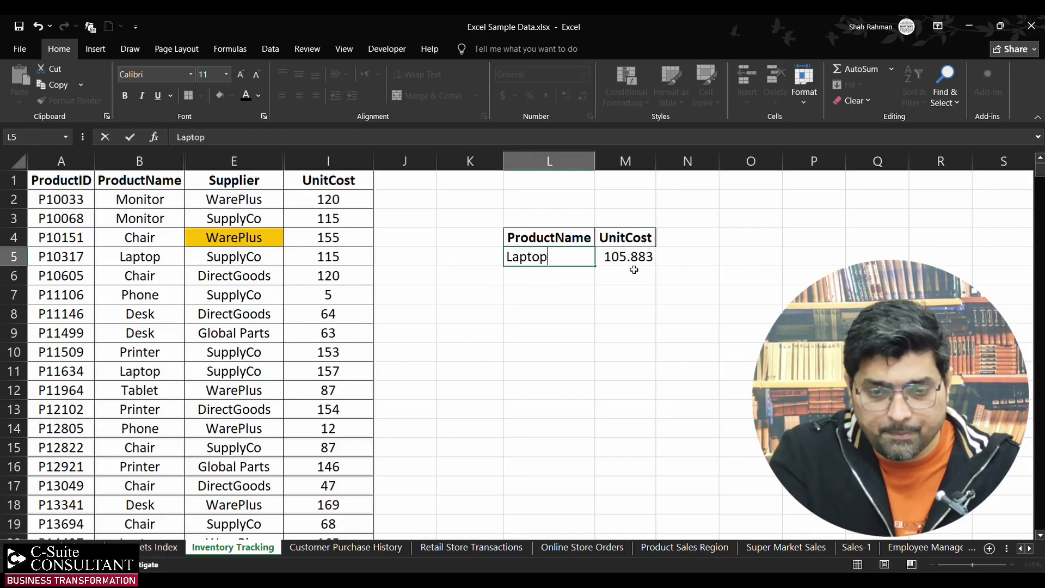
key("Return")
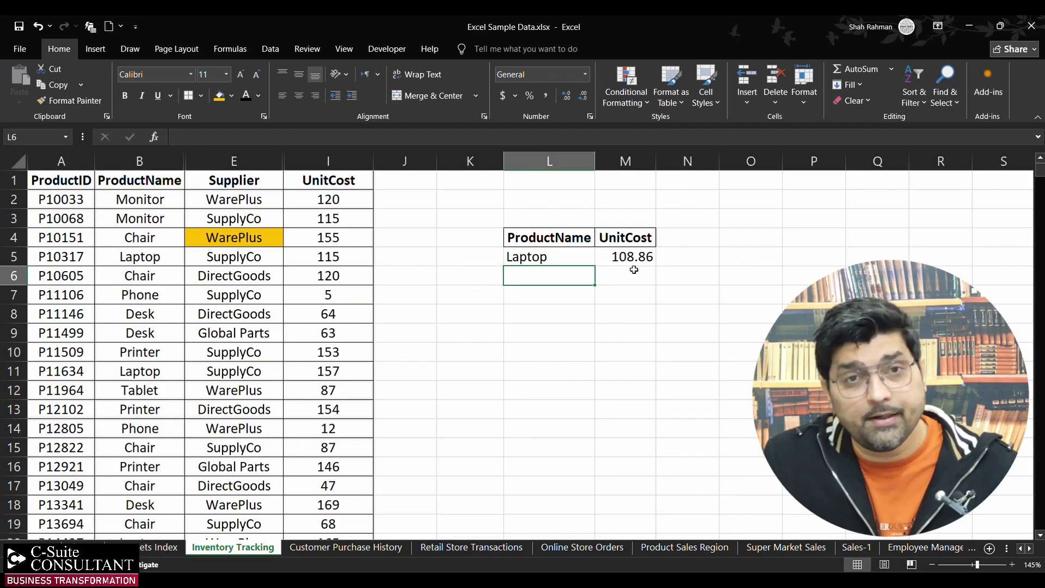
key("Up")
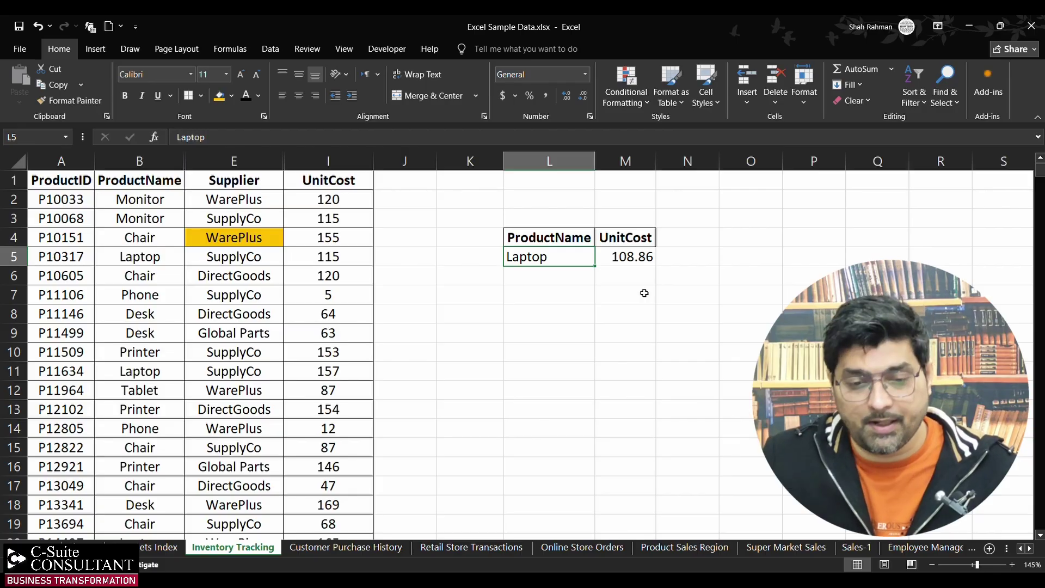
Copy the ProductName and UnitCost headers from L4:M4 into L8:M8.
left_click_drag(560, 237, 625, 237)
key("ctrl+c")
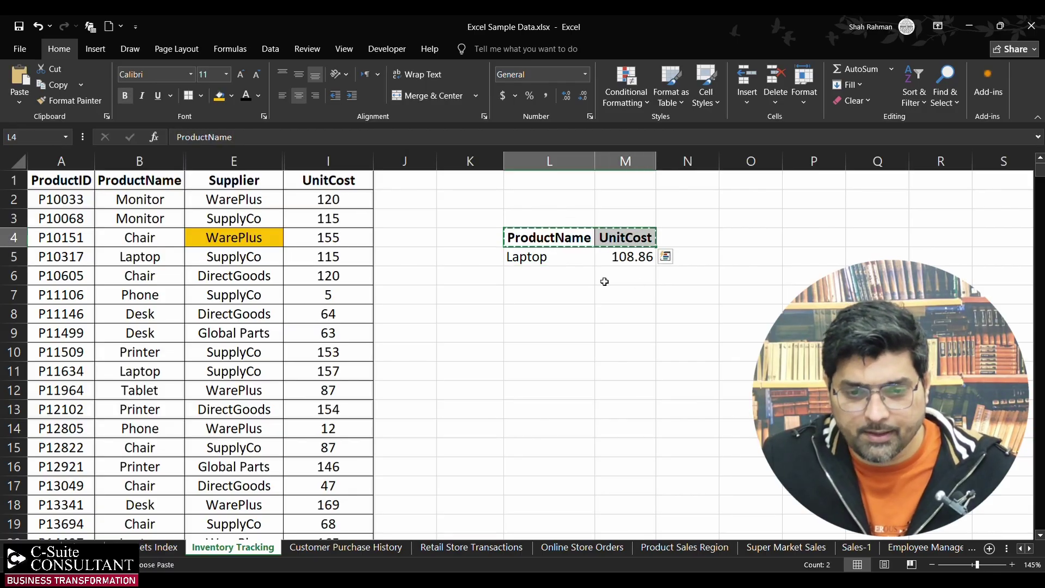
left_click(585, 314)
key("ctrl+v")
left_click(566, 332)
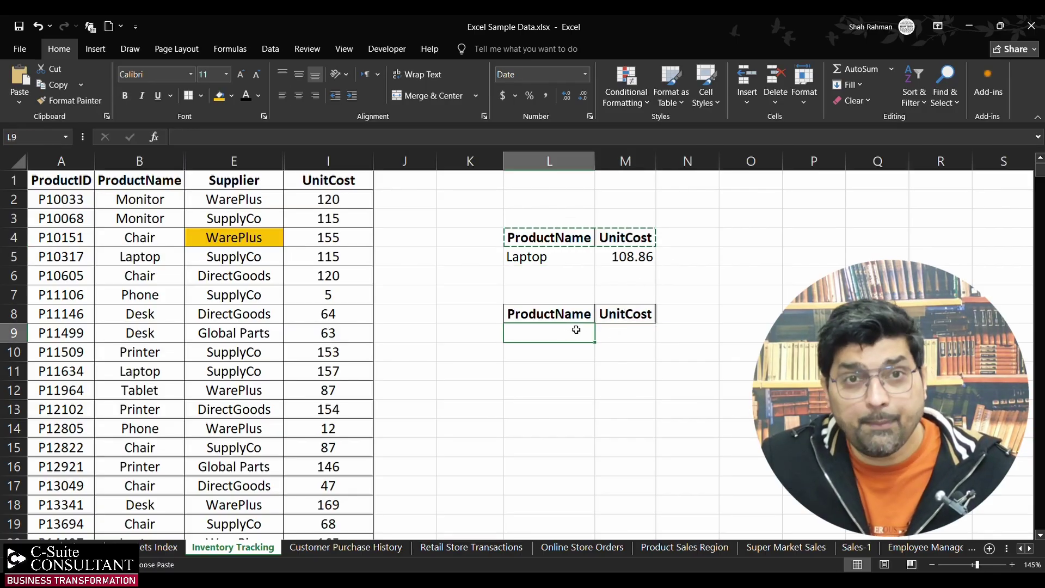
Start a DAVERAGE formula in M9 with the whole table A1:I504, headers included, as the database.
left_click(623, 332)
type("=")
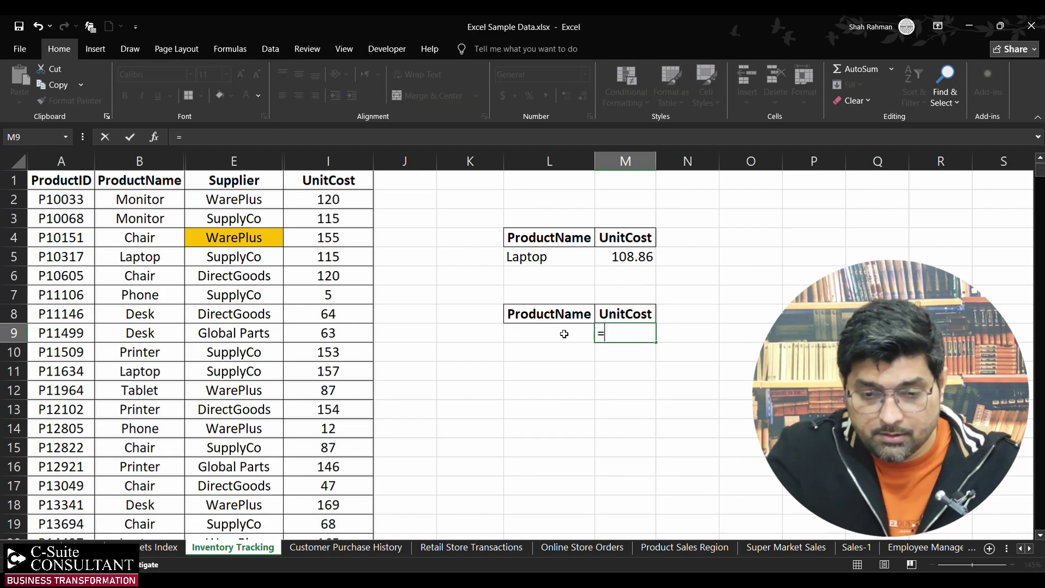
type("dav")
key("BackSpace")
key("BackSpace")
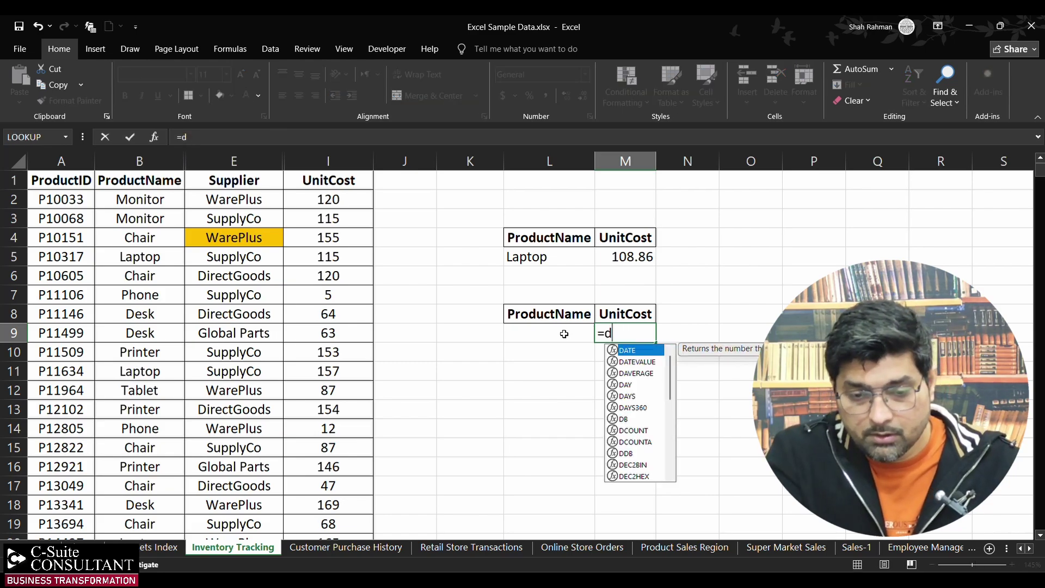
type("average(")
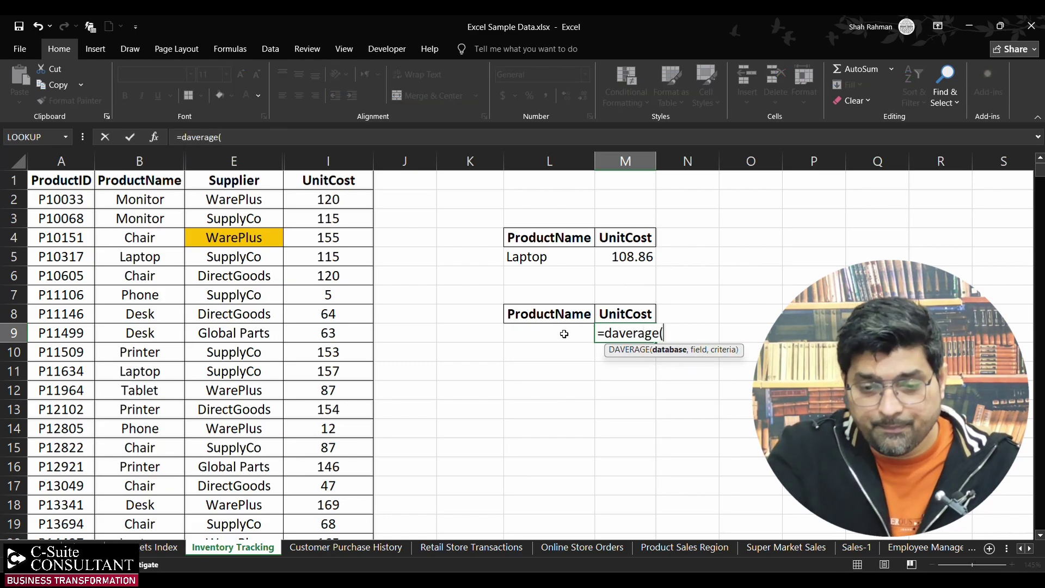
left_click(58, 183)
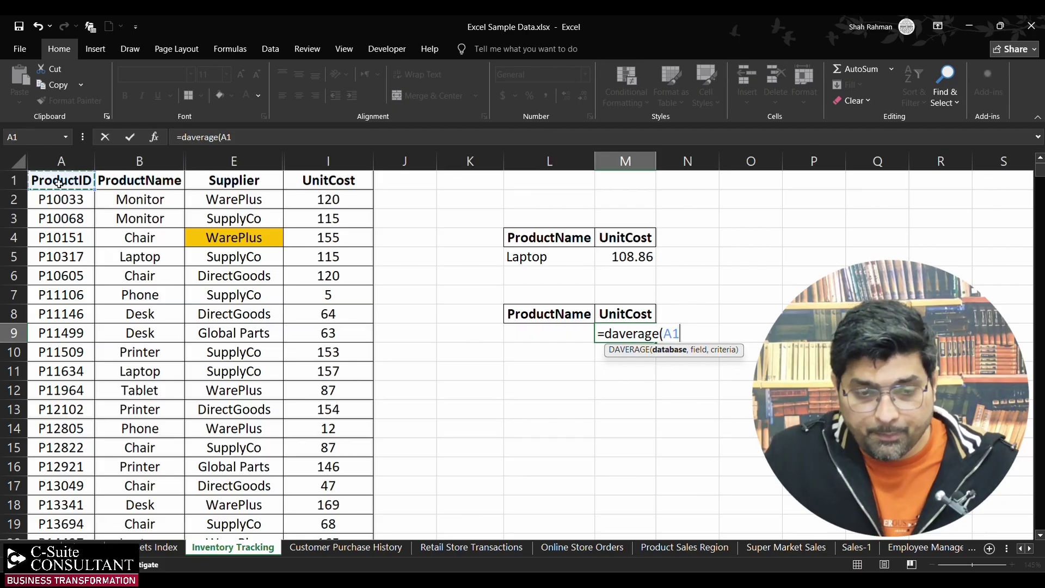
key("ctrl+shift+Right")
key("ctrl+shift+Down")
type(",")
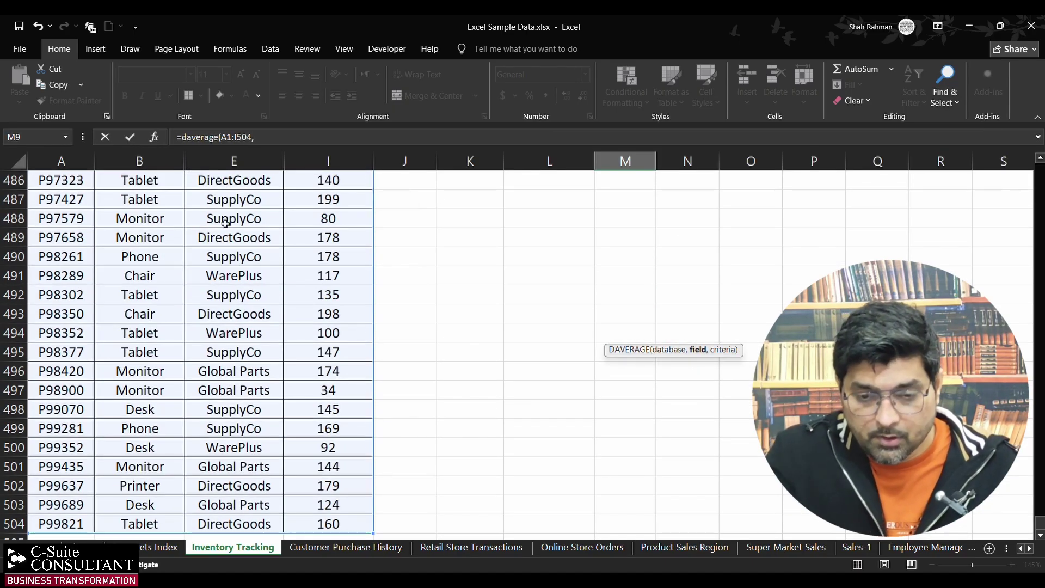
Finish the M9 formula with the UnitCost header I1 as the field and L8:L9 as the criteria range.
left_click_drag(1038, 503, 1039, 173)
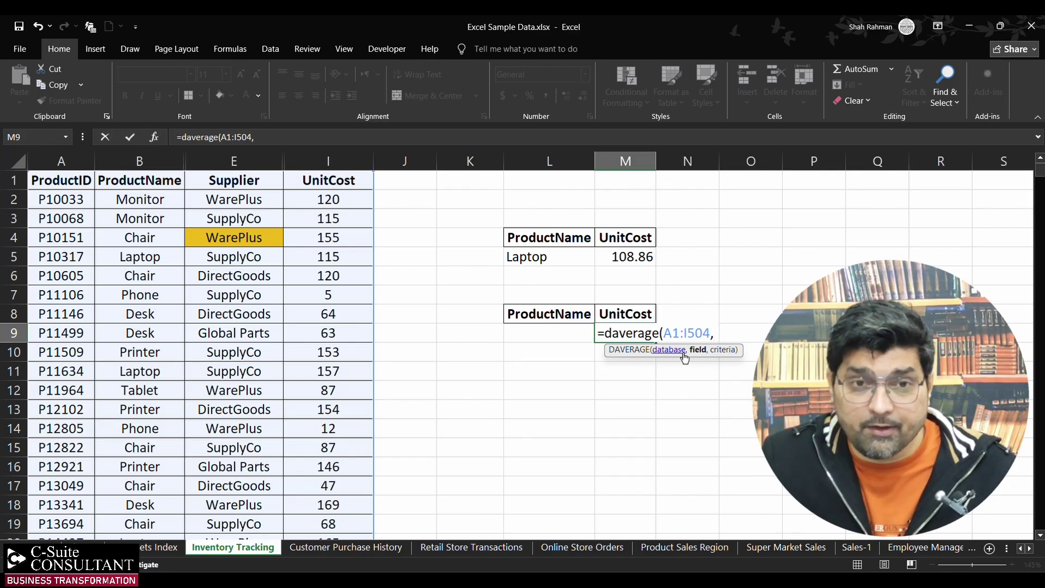
left_click(354, 182)
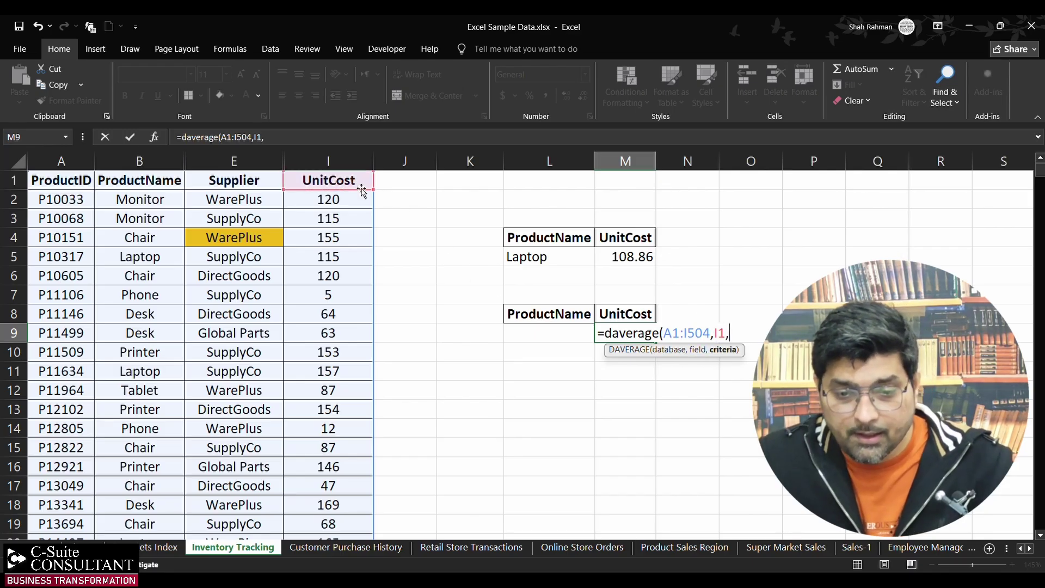
type(",")
left_click_drag(550, 320, 554, 338)
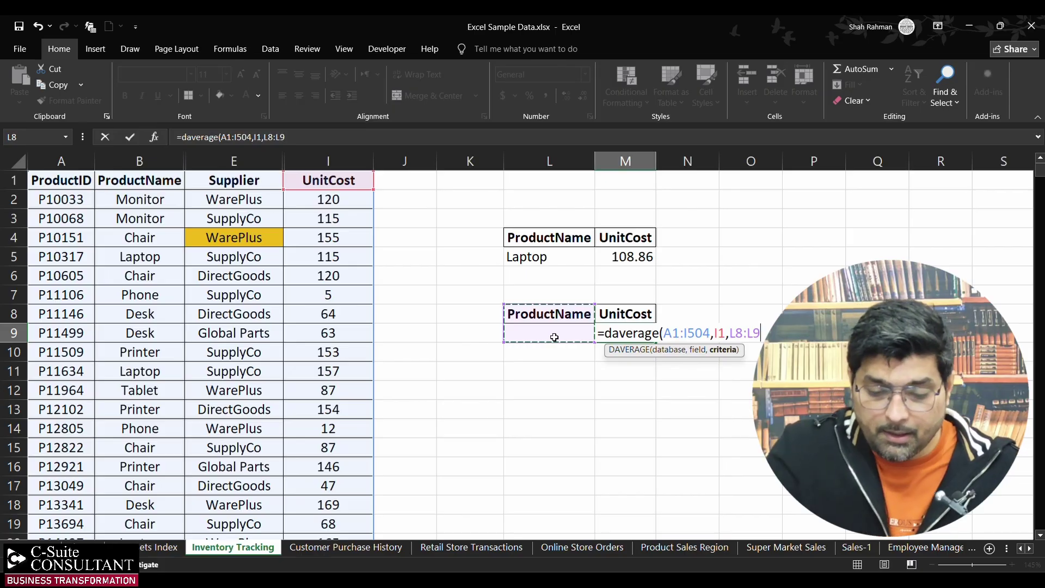
key("Return")
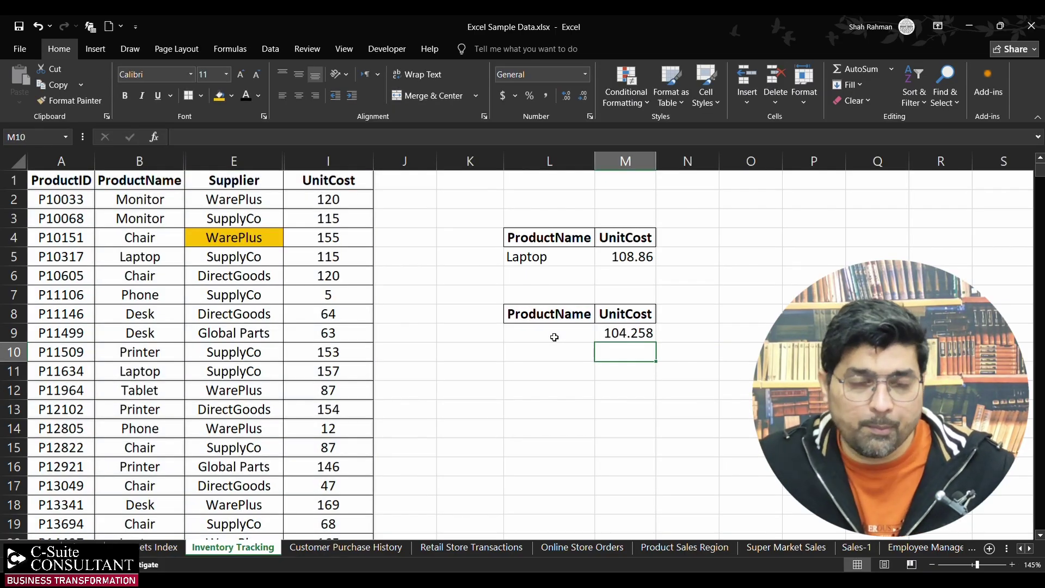
Begin a data validation rule for the empty criterion cell L9 that allows a List.
left_click(564, 336)
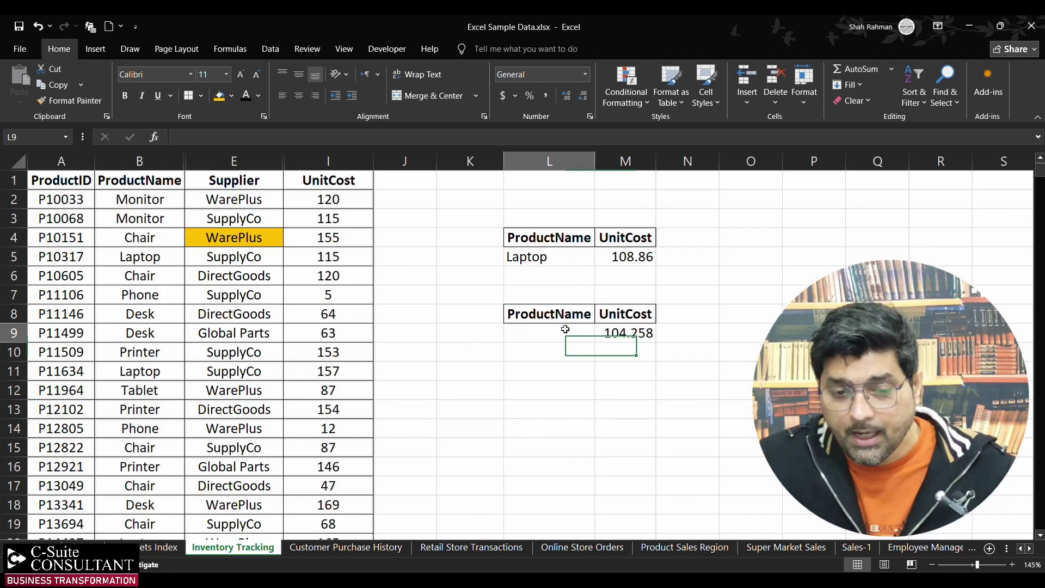
left_click(564, 259)
left_click(565, 334)
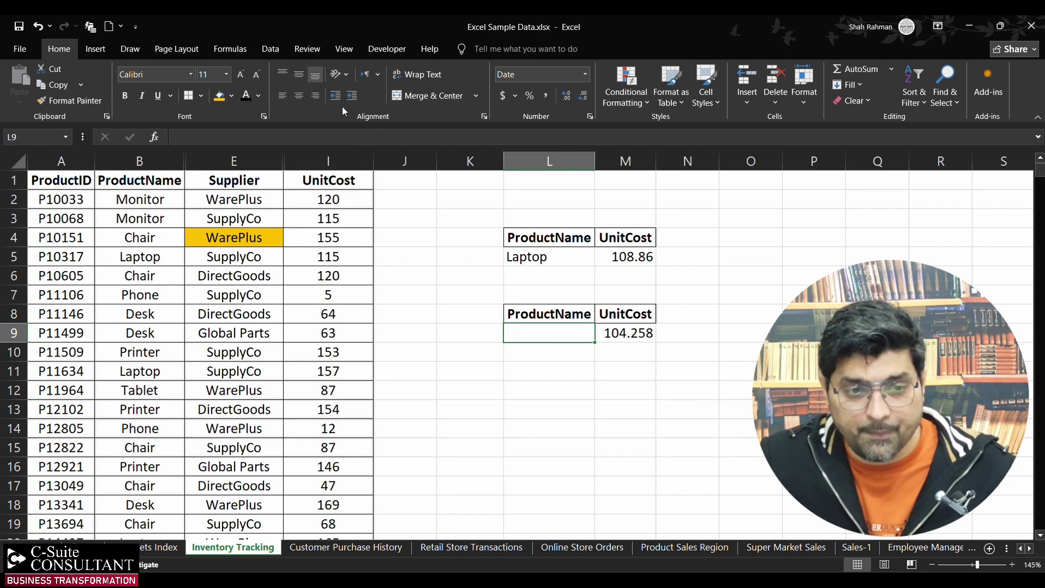
left_click(271, 49)
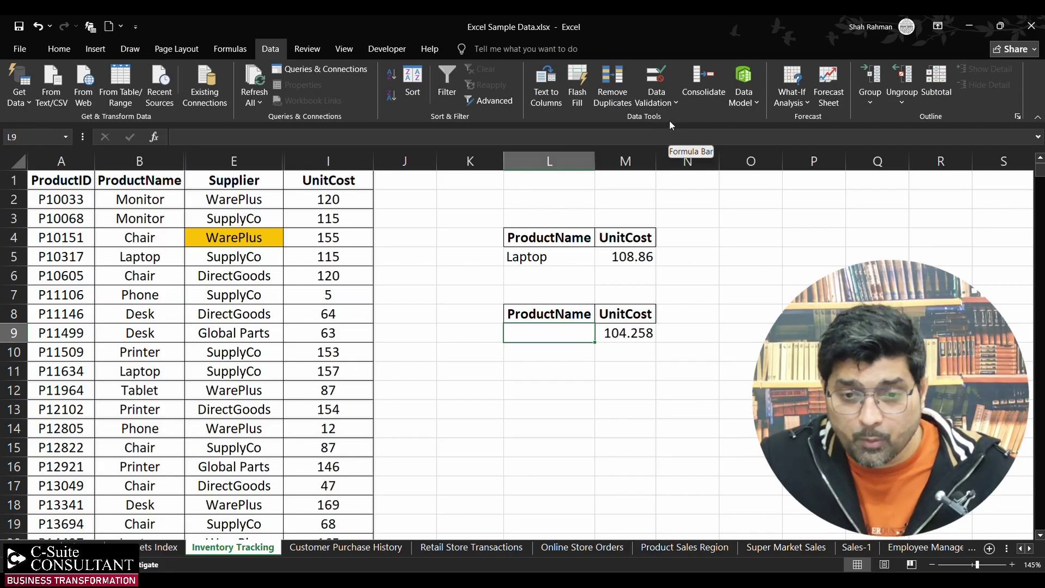
left_click(658, 96)
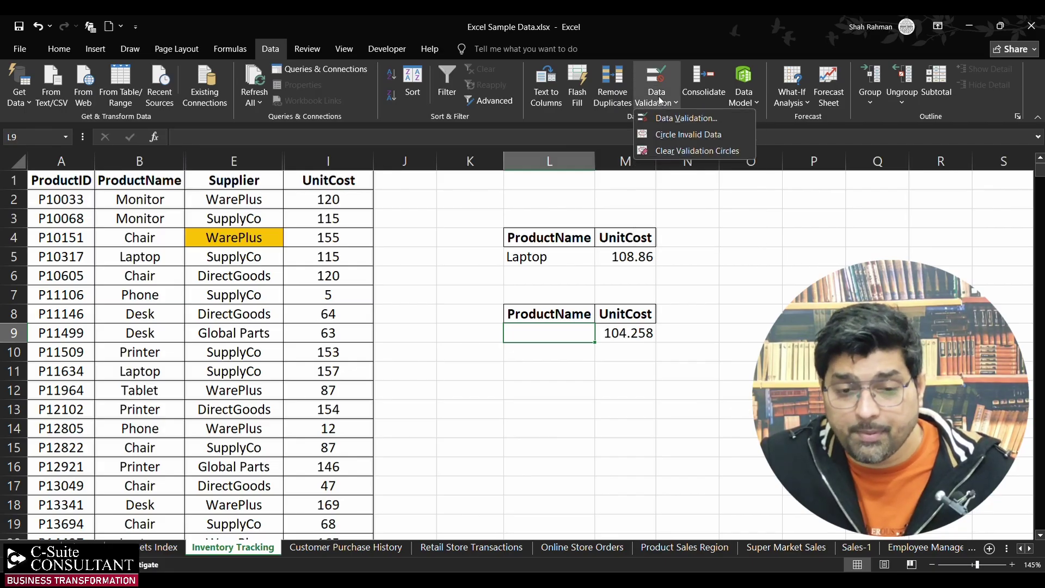
left_click(678, 118)
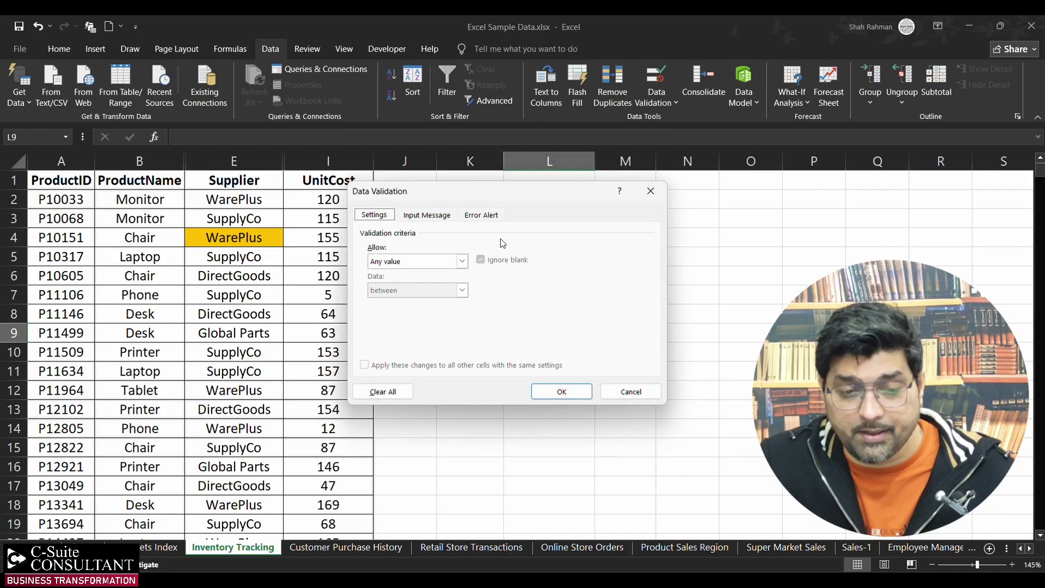
left_click(462, 262)
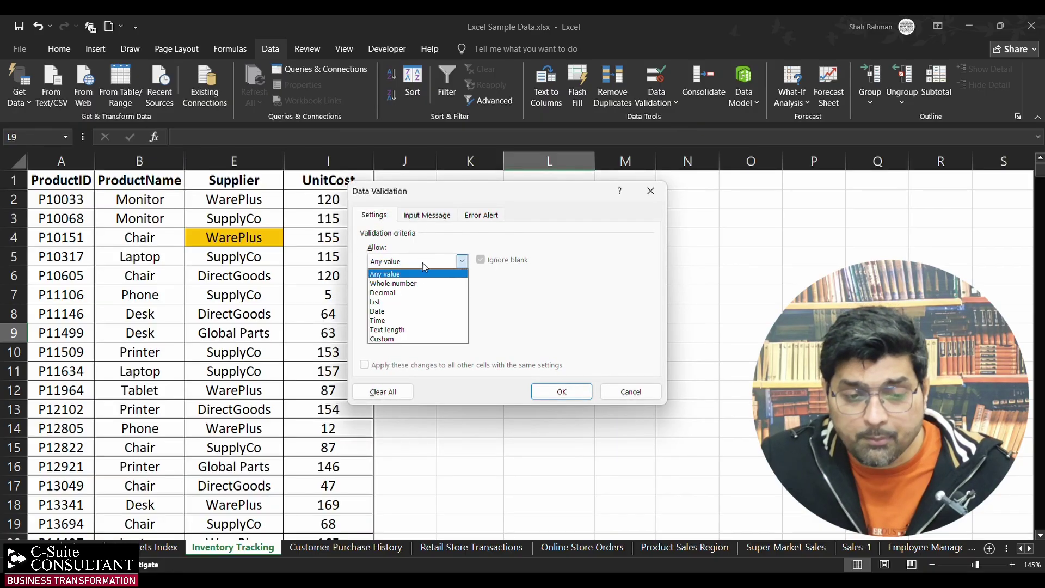
left_click(387, 306)
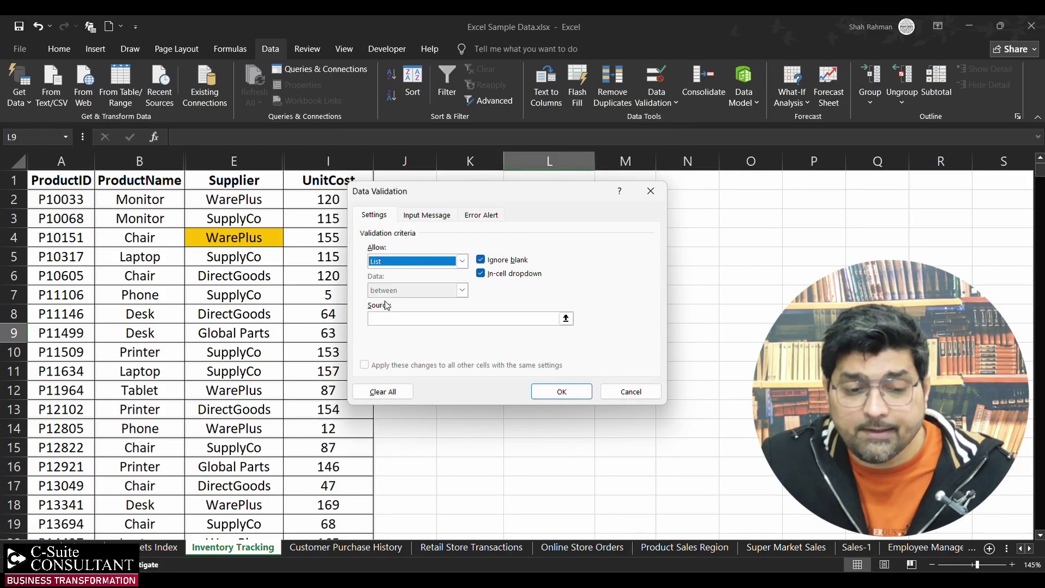
Use the product names in B2:B504 as the list source and apply the validation rule to L9.
left_click(566, 319)
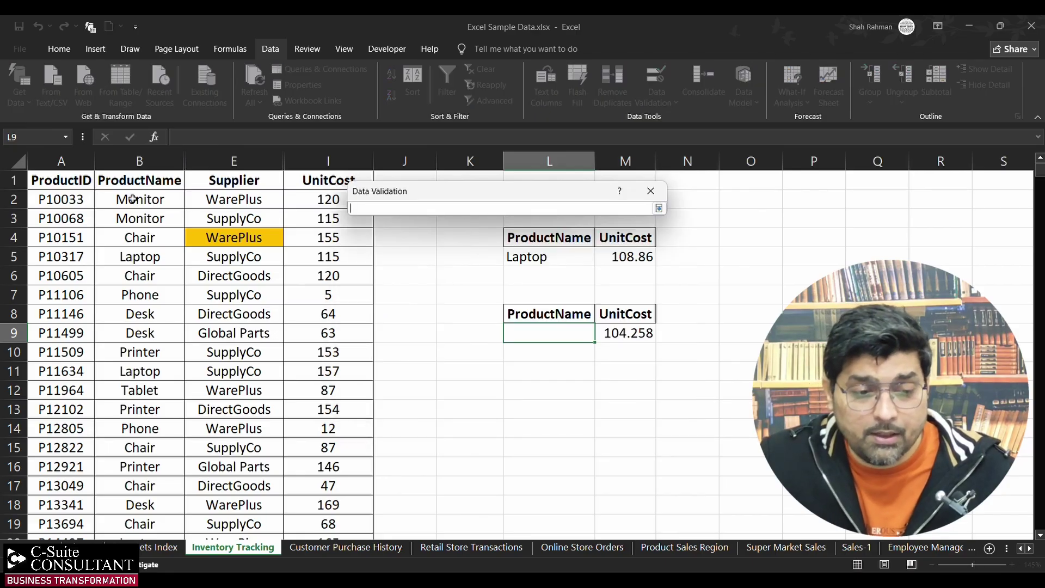
left_click(133, 199)
key("ctrl+shift+Down")
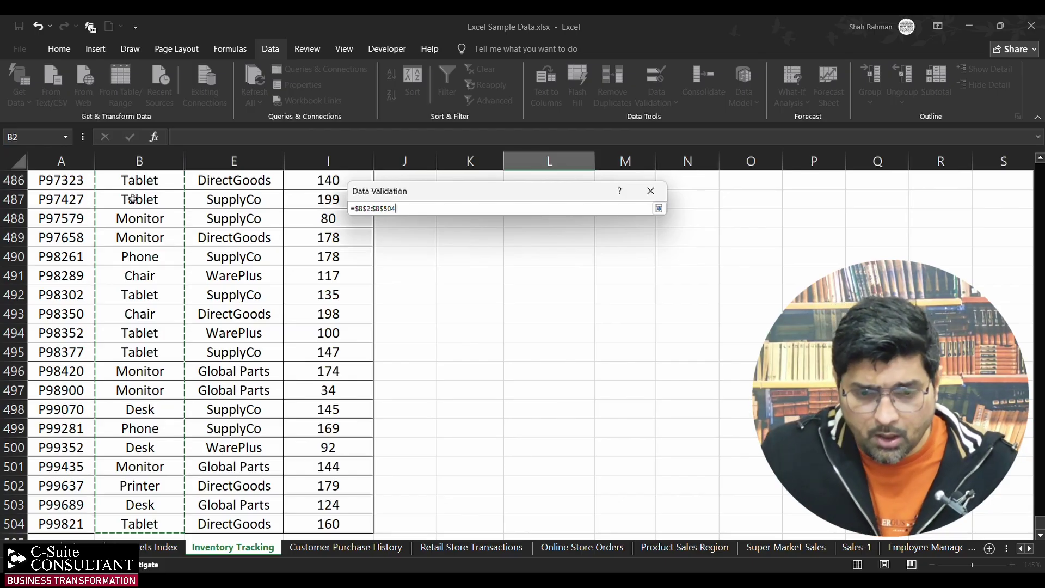
left_click(658, 208)
left_click(561, 391)
Choose Monitor from the new dropdown list in L9 as the criterion for the second DAVERAGE.
scroll(517, 289, "up", 11)
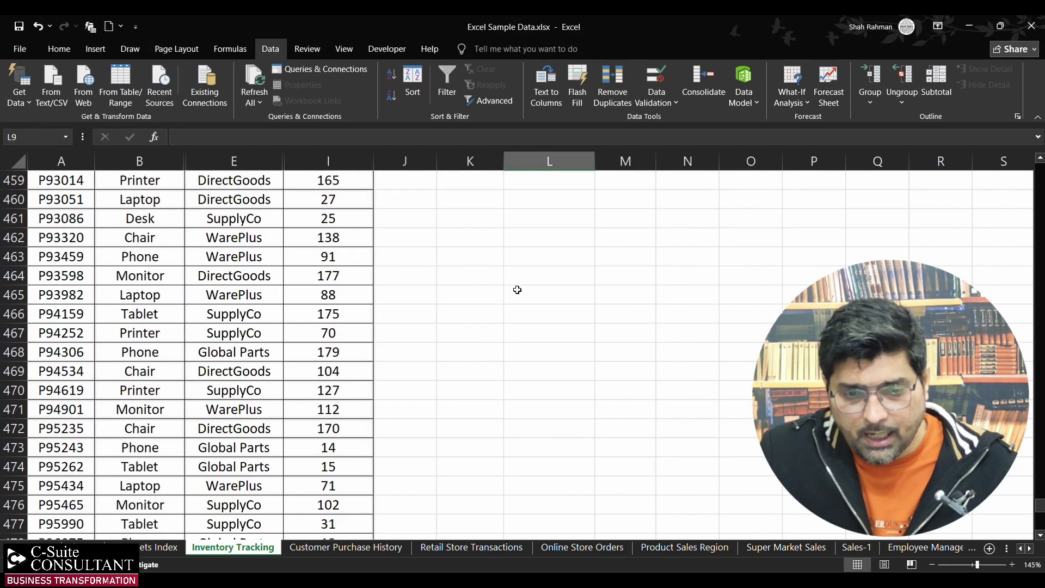
left_click(470, 271)
key("ctrl+Up")
key("Down")
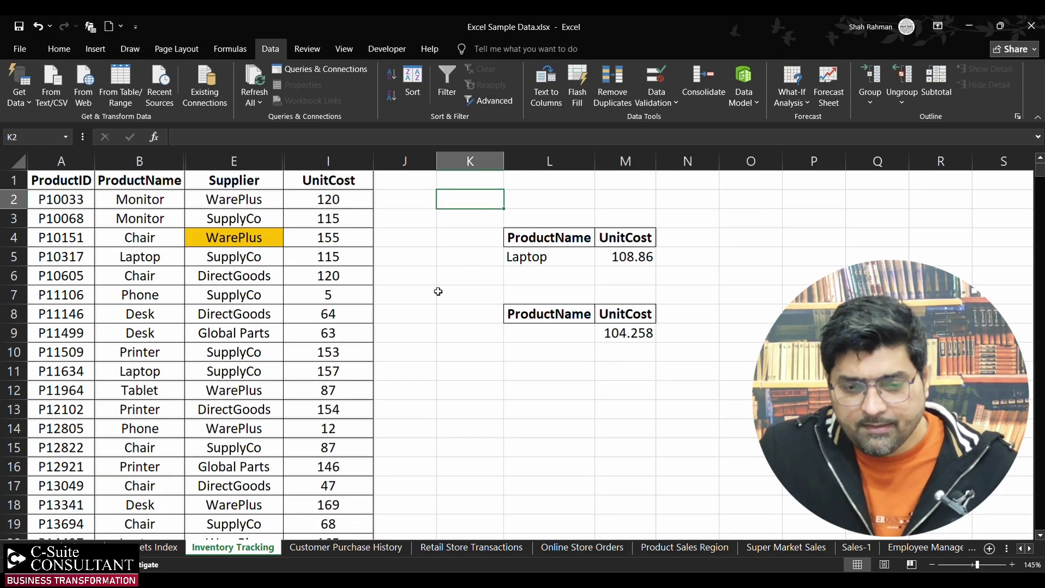
left_click(564, 315)
left_click(566, 331)
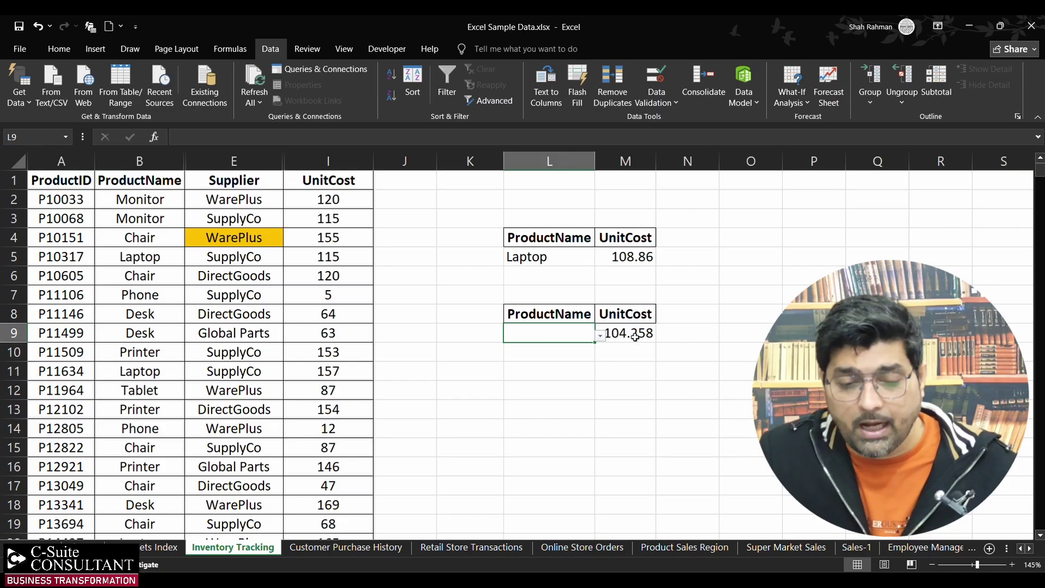
left_click(600, 337)
mouse_move(596, 367)
left_mouse_down()
mouse_move(597, 428)
mouse_move(598, 351)
left_mouse_up()
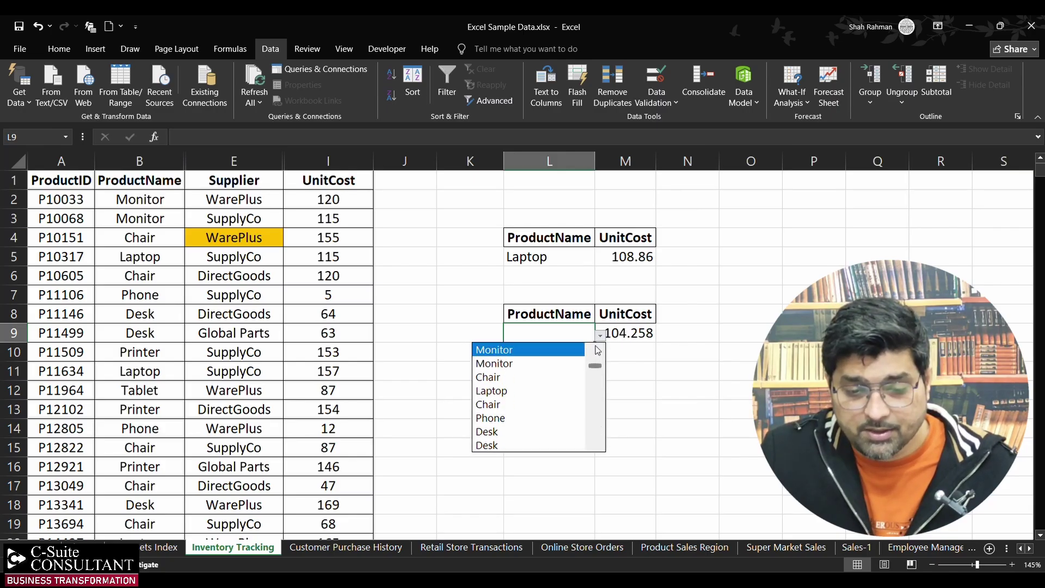
left_click(523, 363)
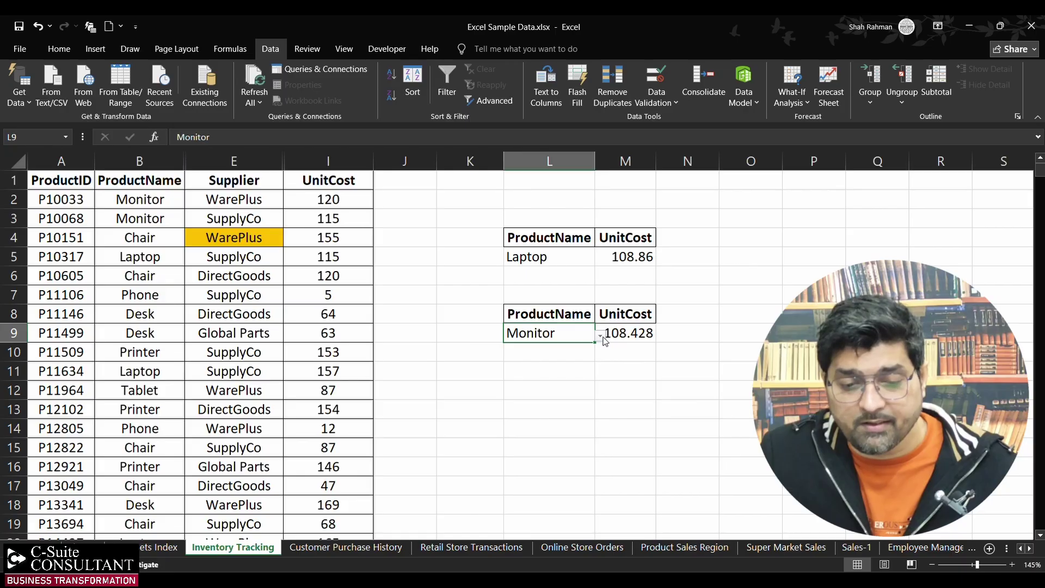
Switch the product criterion in L9 to Chair and to Phone for the second DAVERAGE.
left_click(600, 337)
left_click(522, 376)
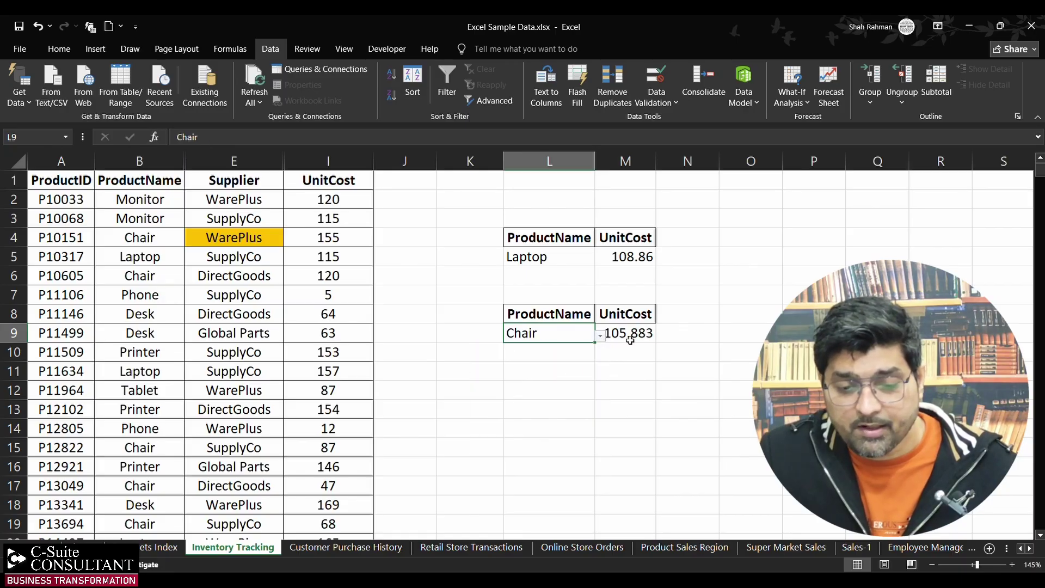
scroll(630, 340, "up", 5)
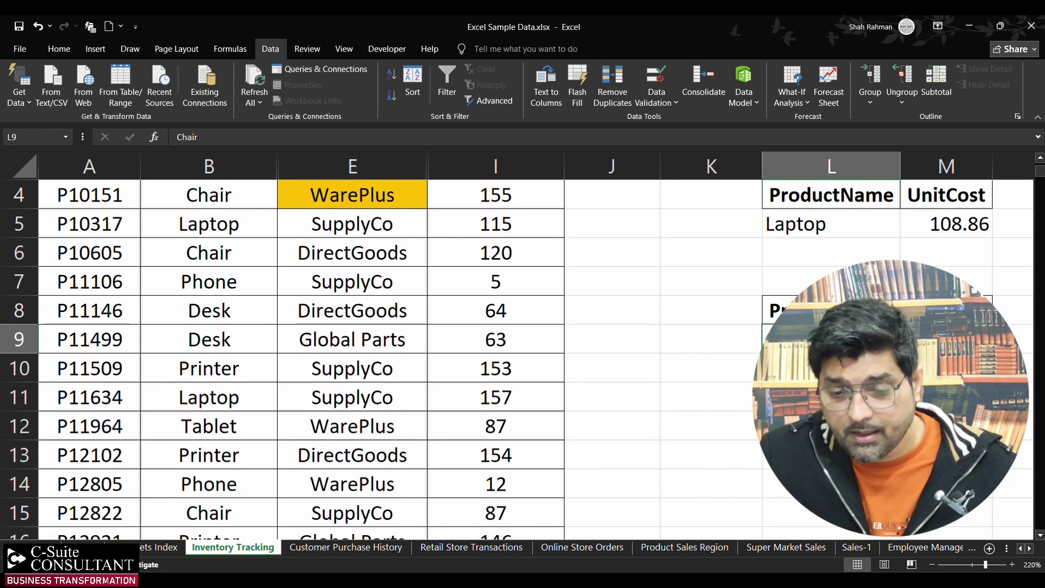
left_click(906, 347)
left_click(906, 346)
scroll(499, 349, "right", 3)
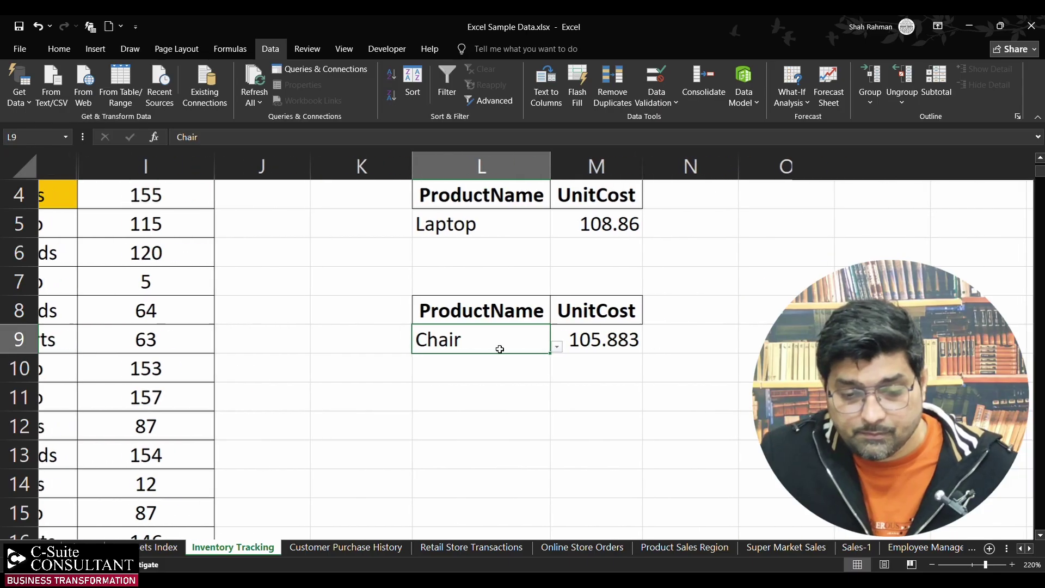
scroll(499, 348, "right", 1)
left_click(517, 346)
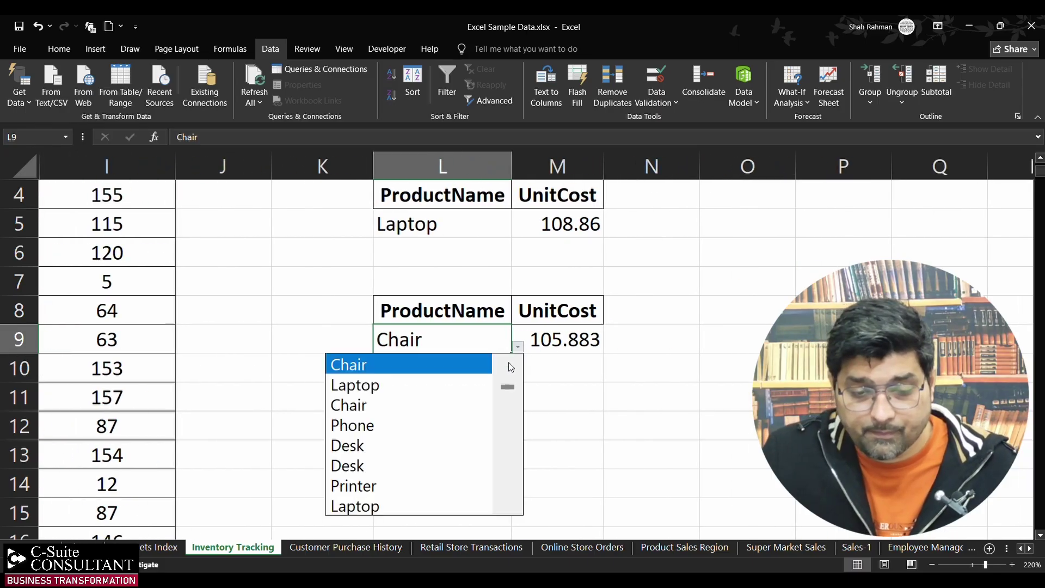
left_click(369, 425)
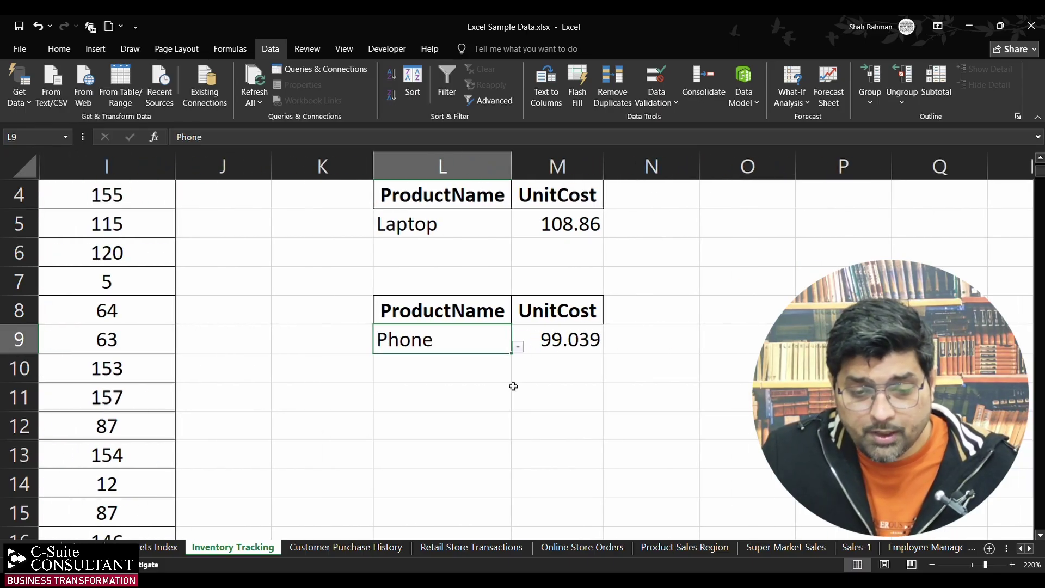
Try Tablet and Desk as the product criterion in L9.
left_click(517, 346)
key("Escape")
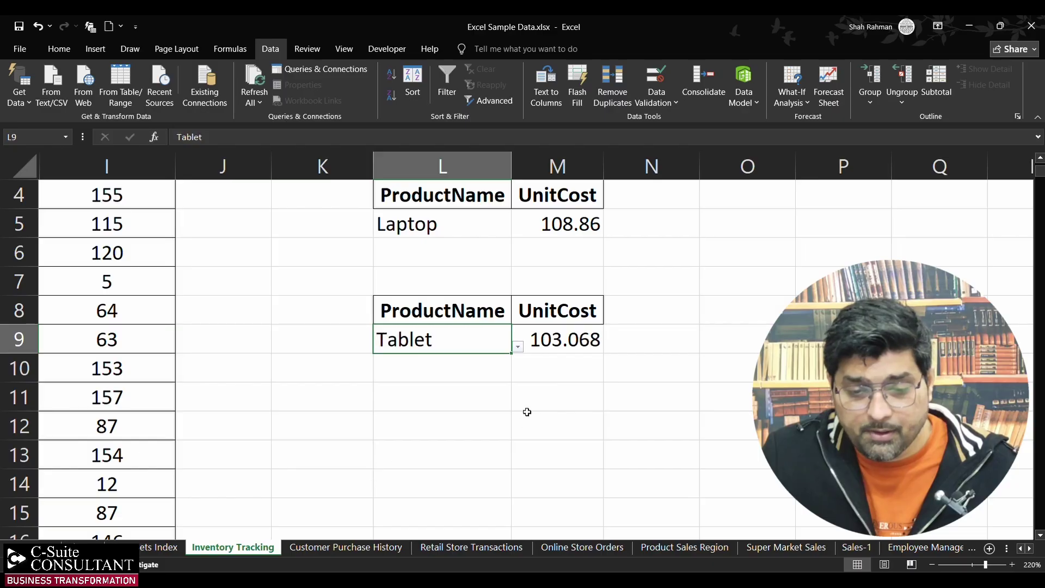
left_click(517, 347)
left_click(366, 485)
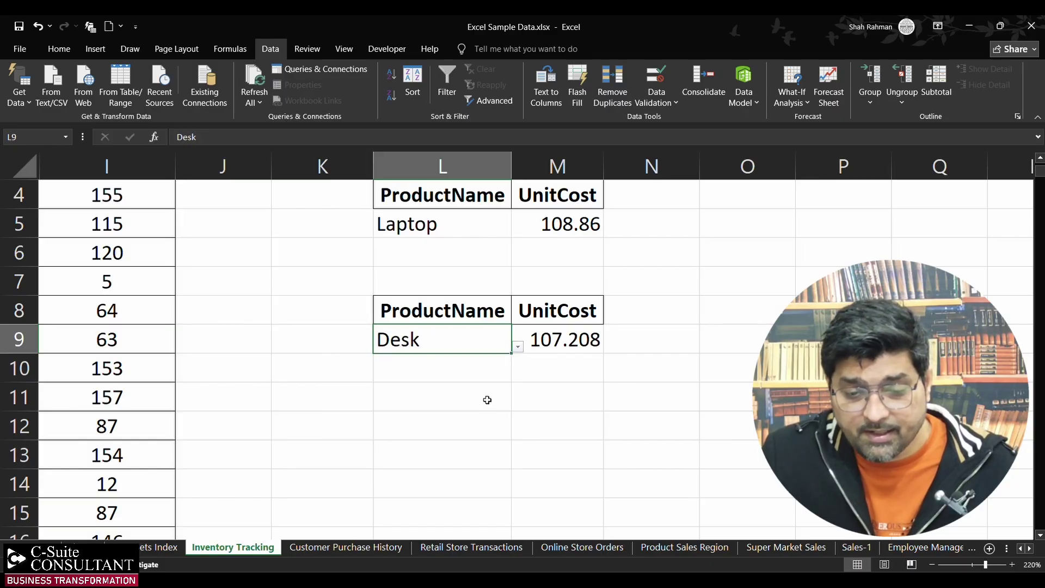
Set the L9 product criterion to Tablet and select the DAVERAGE result cell M9.
left_click(518, 347)
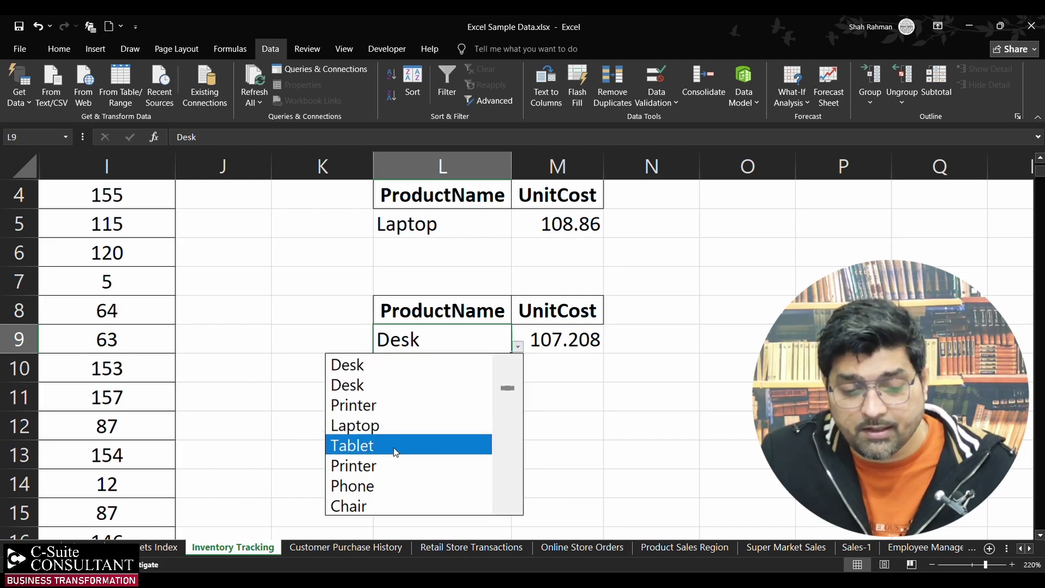
left_click(577, 345)
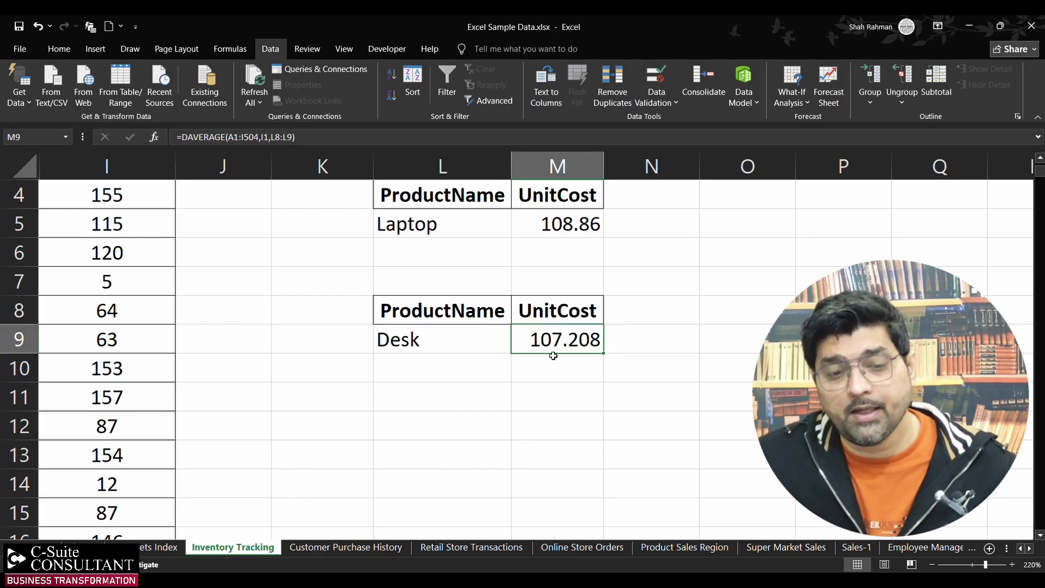
left_click(472, 345)
left_click(517, 347)
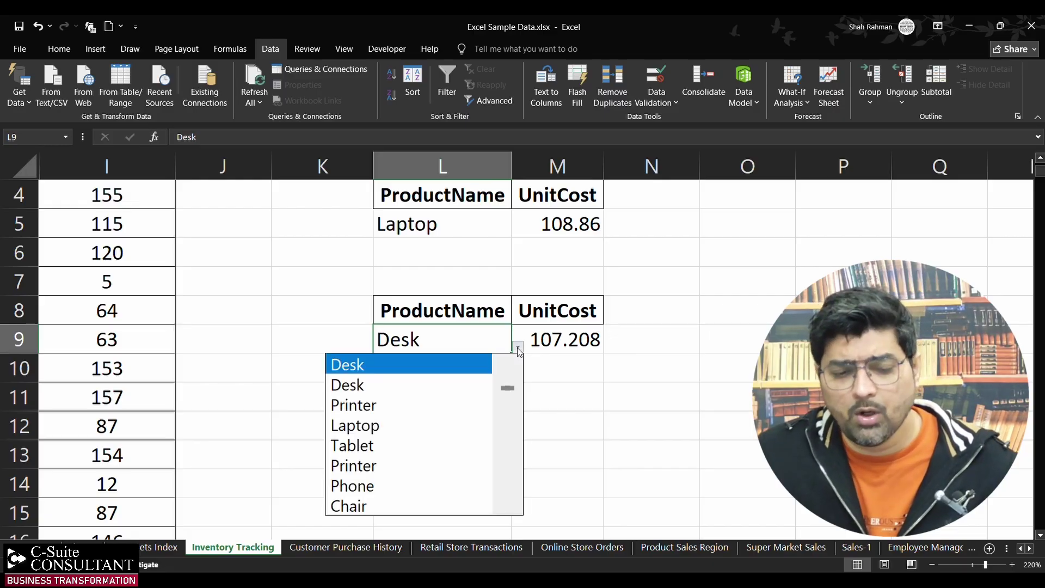
left_click(409, 445)
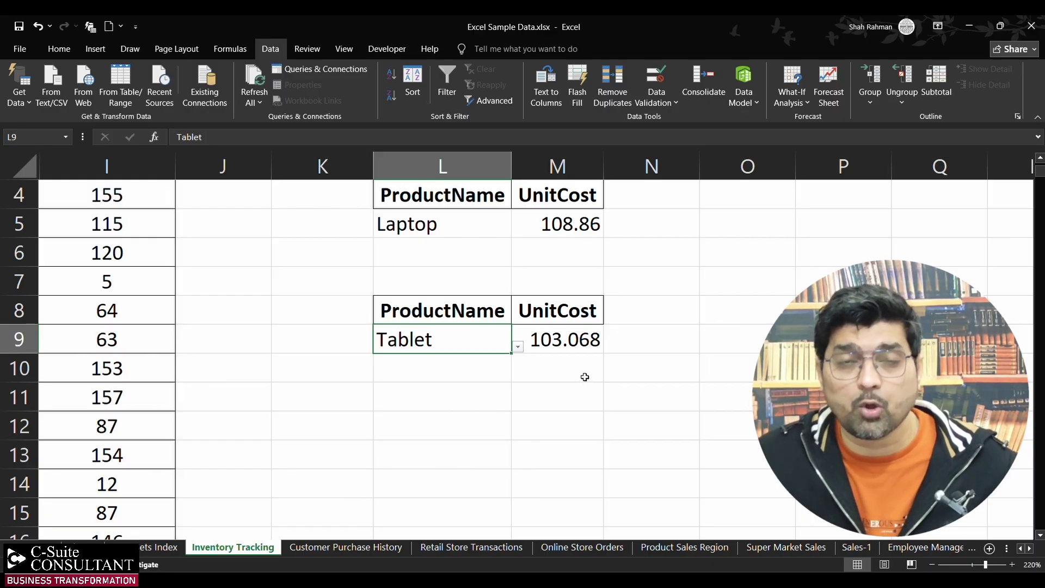
left_click(580, 340)
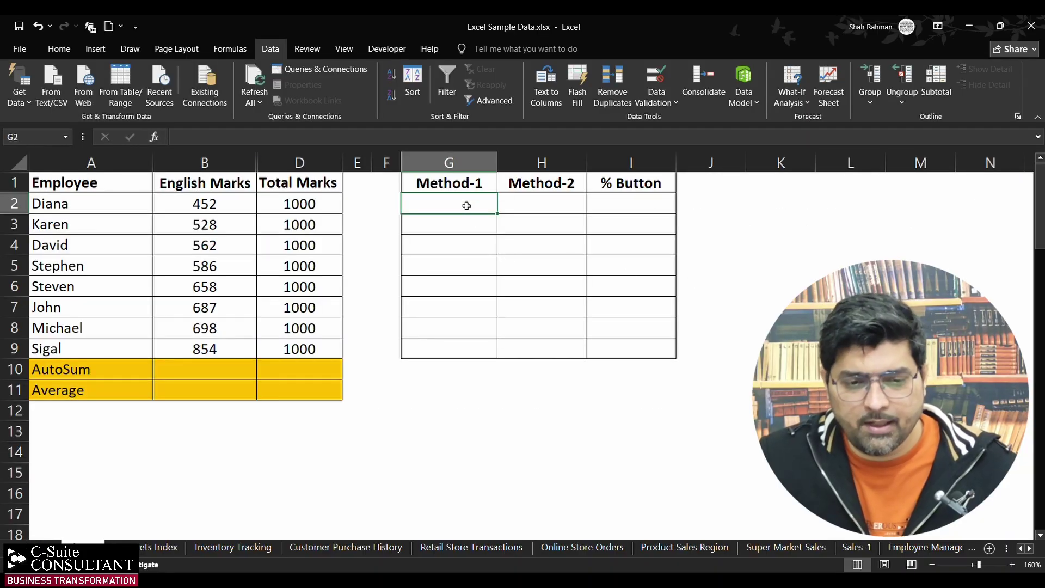
Calculate the Method-1 percentage in G2 with =(B2/D2)*100 and fill the formula down to G9.
left_click_drag(466, 206, 545, 348)
type("=")
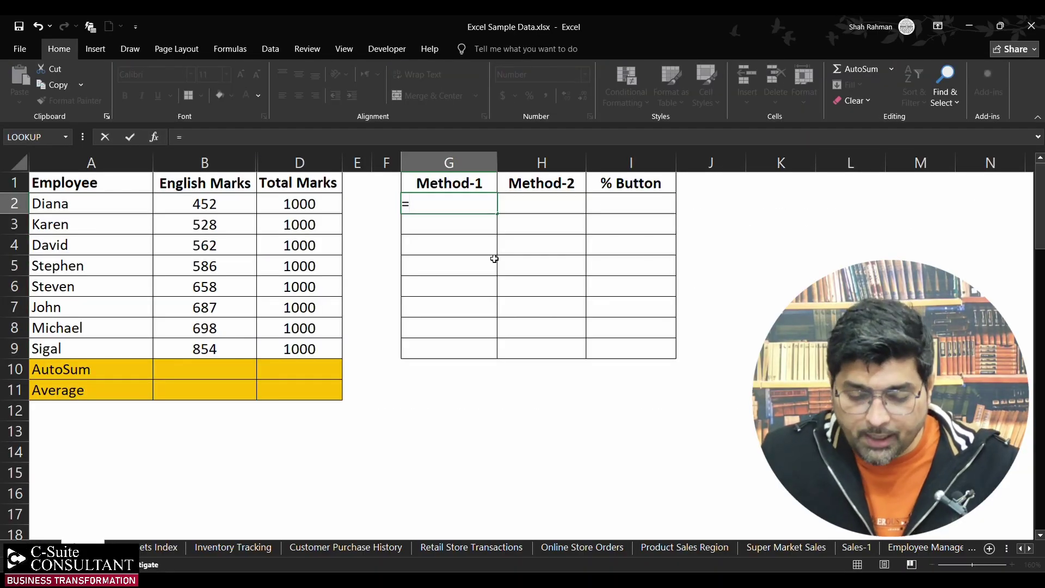
type("(")
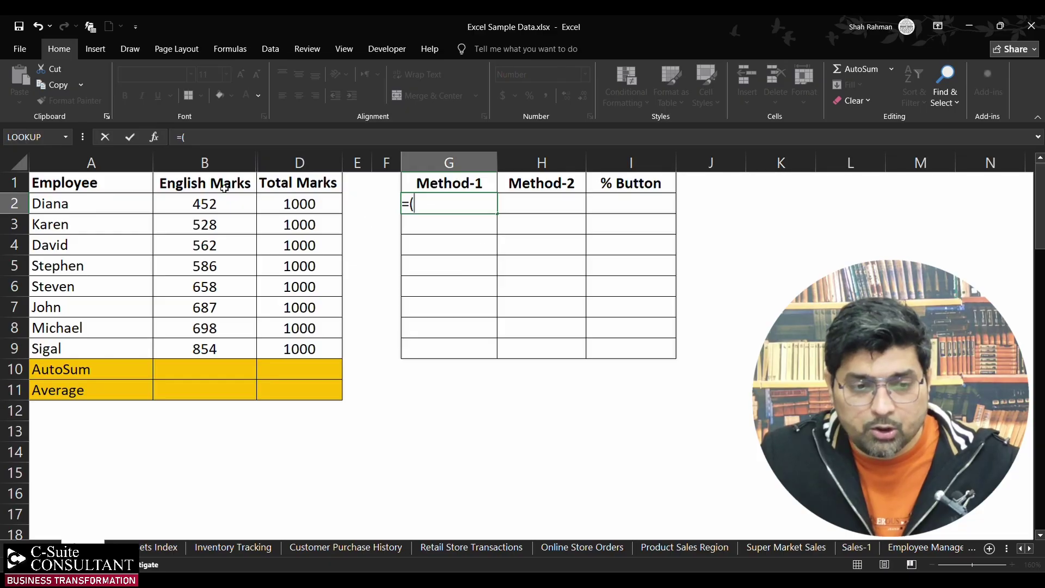
left_click(217, 204)
type("/")
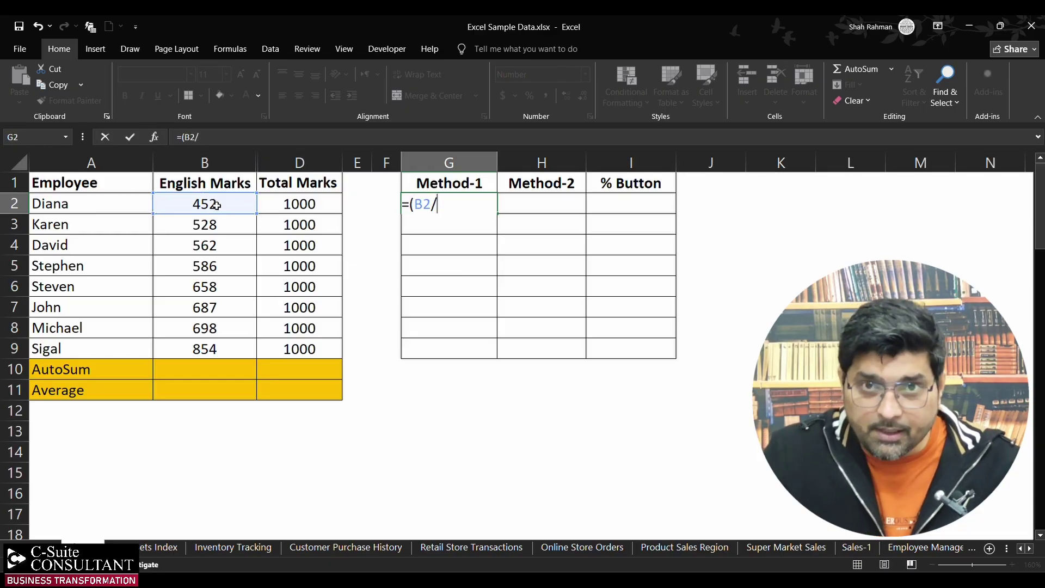
left_click(281, 203)
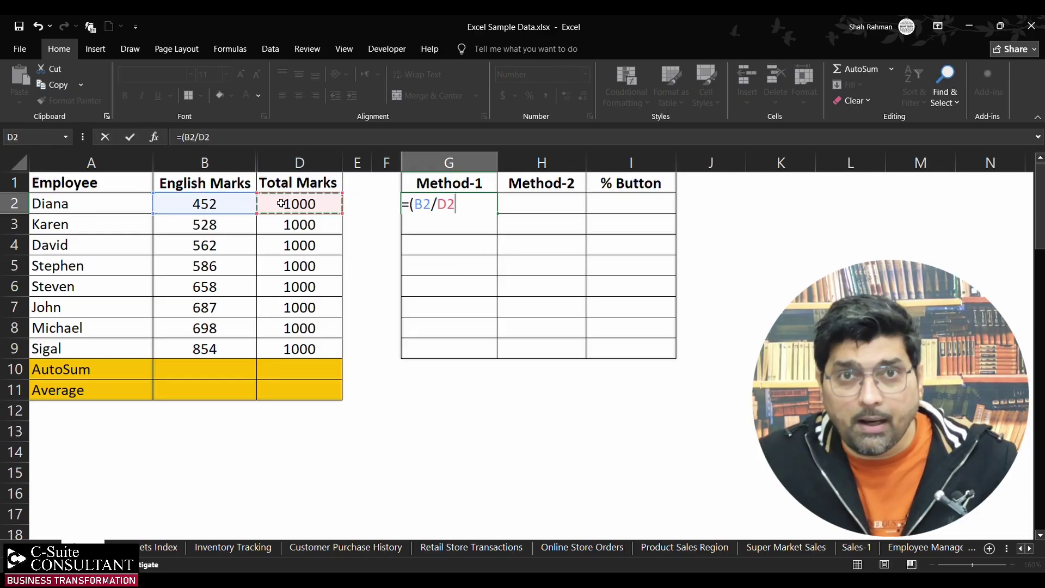
type(")")
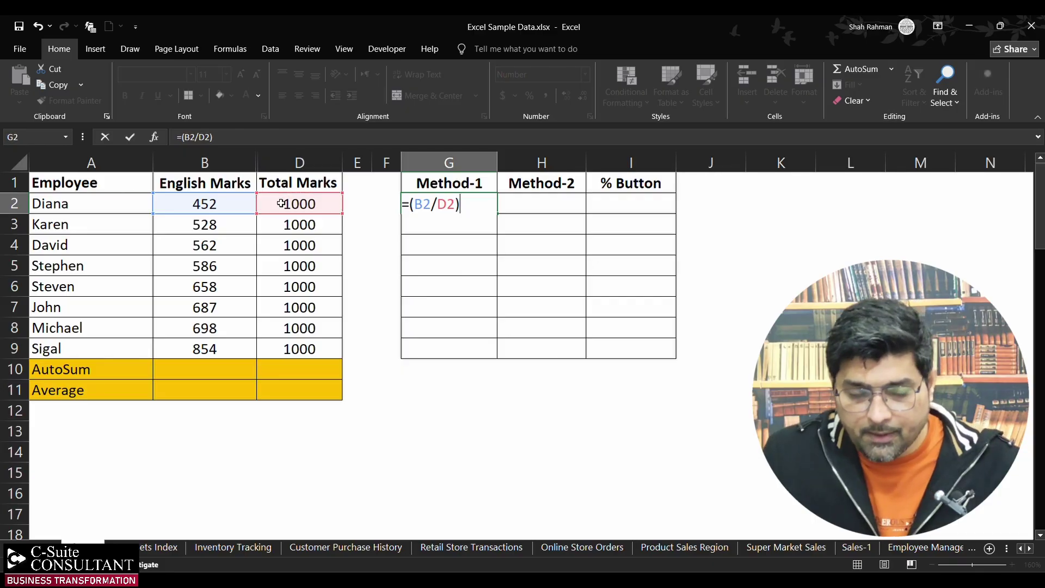
type("*100")
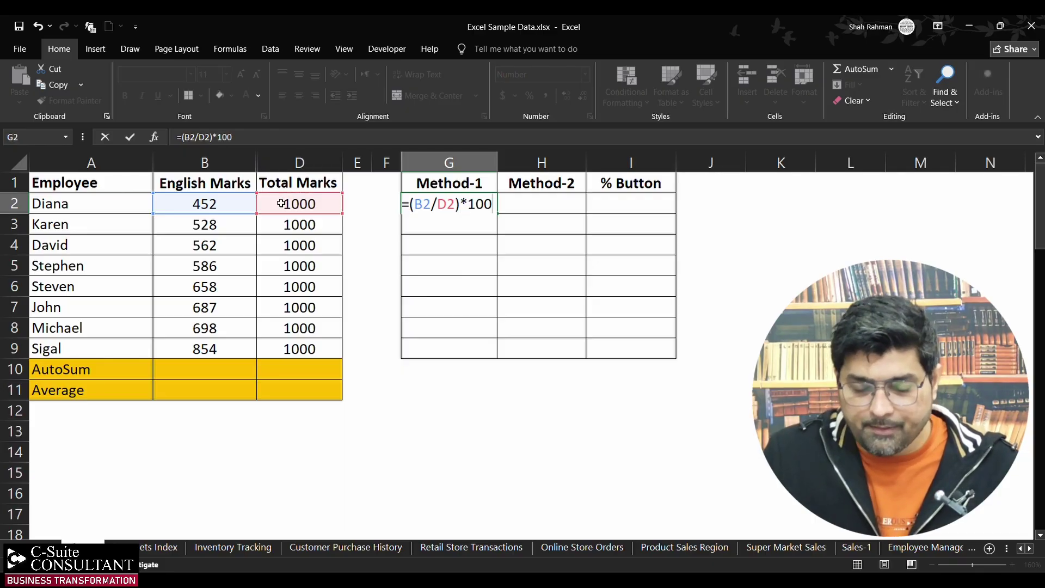
key("Return")
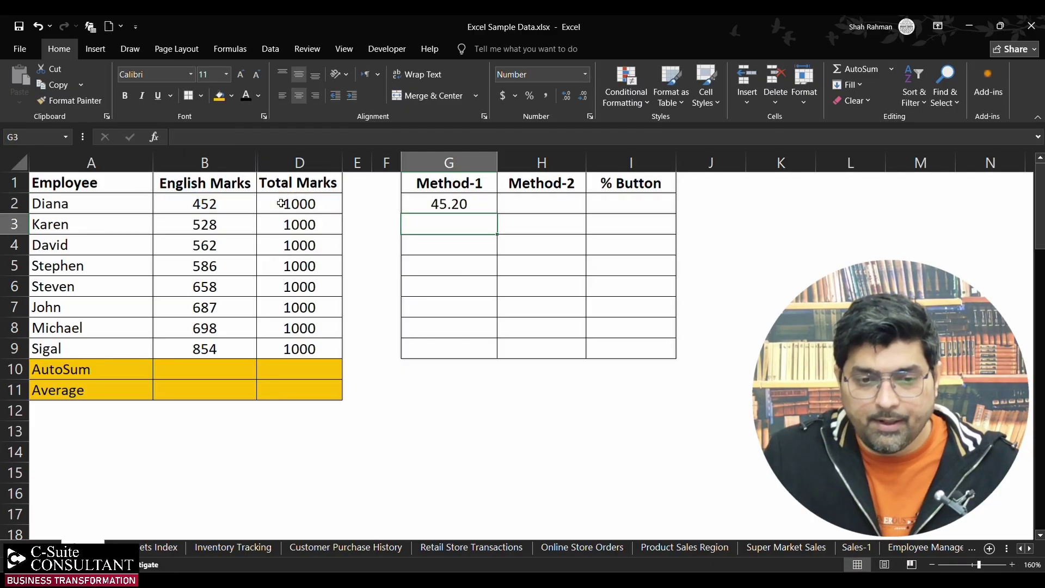
left_click(479, 203)
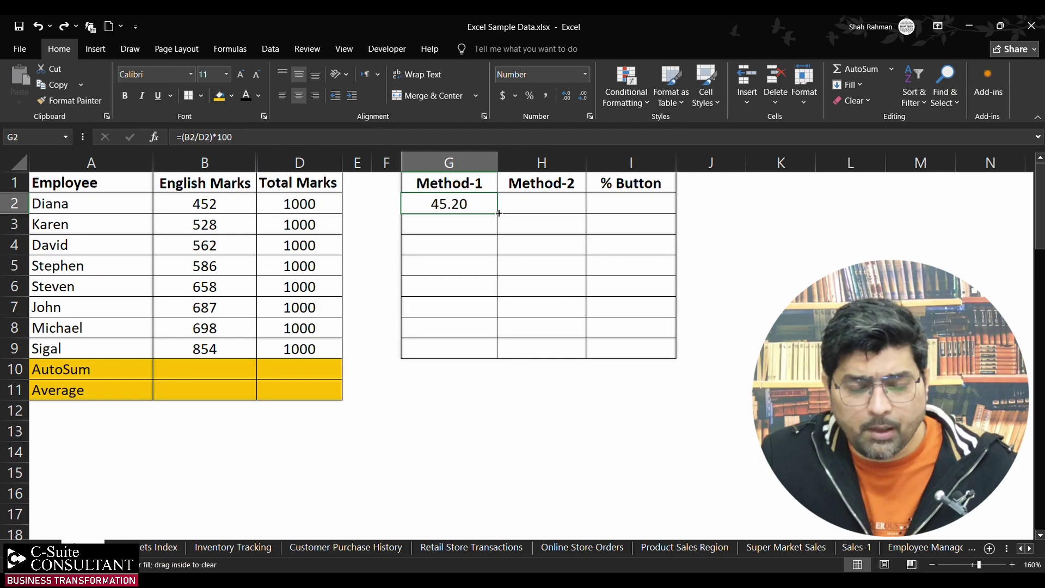
left_click_drag(499, 214, 501, 357)
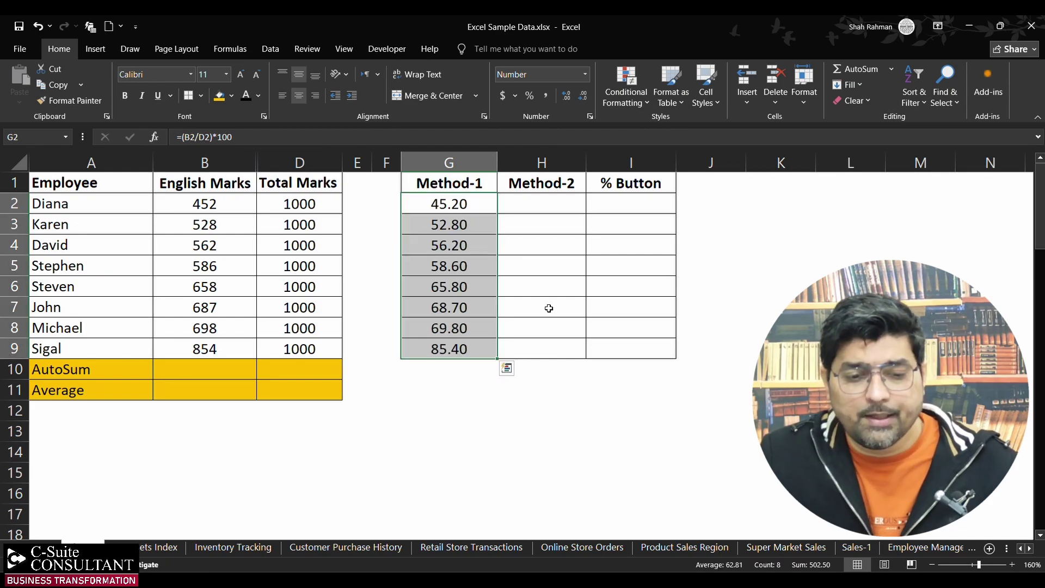
Examine the filled Method-1 formulas in G2 through G7 and their cell references one by one.
double_click(471, 204)
key("Return")
double_click(467, 224)
key("Return")
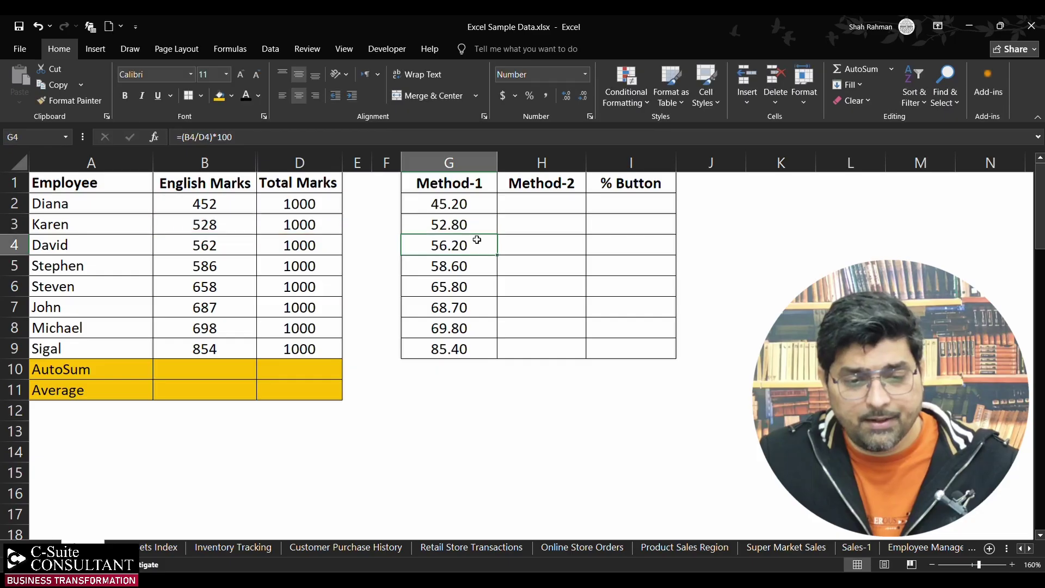
double_click(479, 245)
key("Return")
double_click(477, 266)
key("Return")
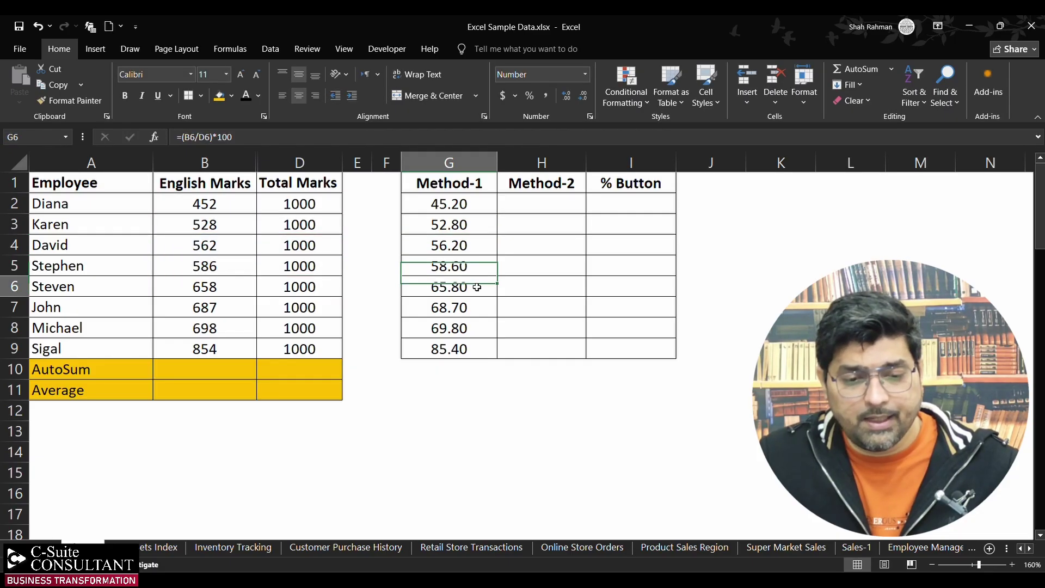
double_click(477, 288)
key("Return")
double_click(477, 305)
key("Return")
Calculate the Method-2 percentage in H2 with =(B2*100)/D2 and fill the formula down to H9.
left_click(532, 208)
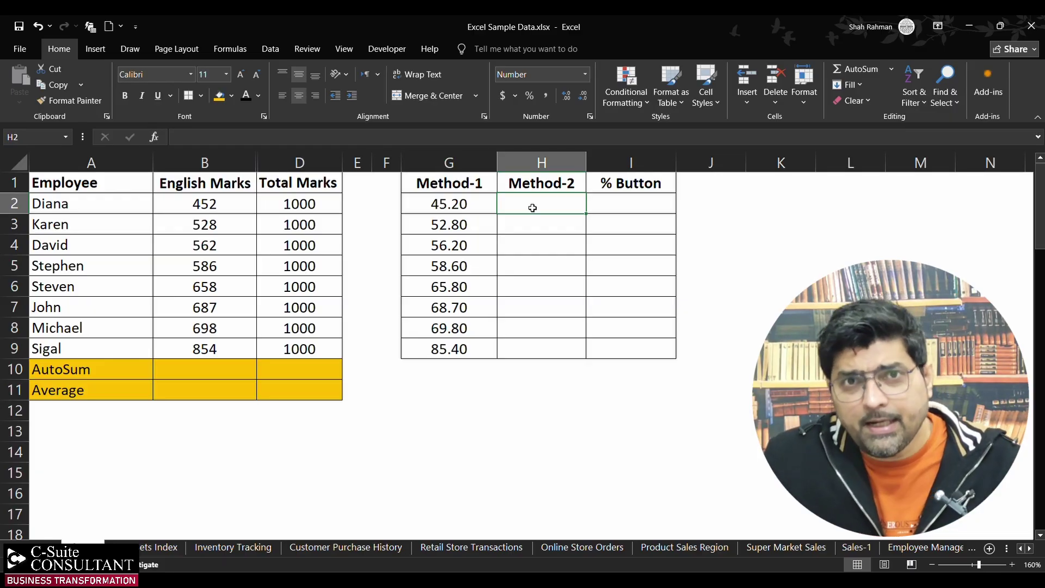
double_click(532, 207)
type("=(")
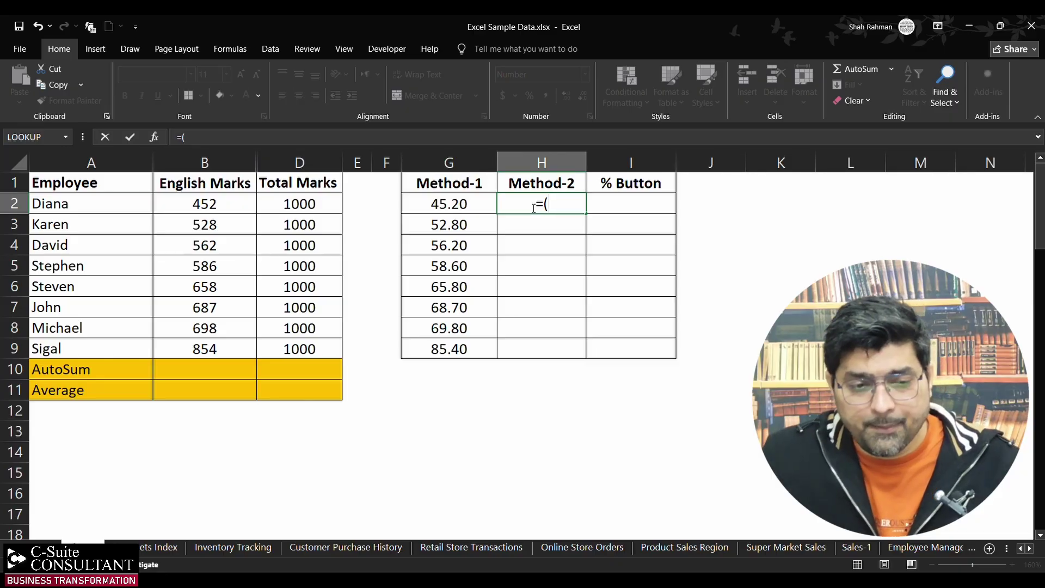
left_click(231, 204)
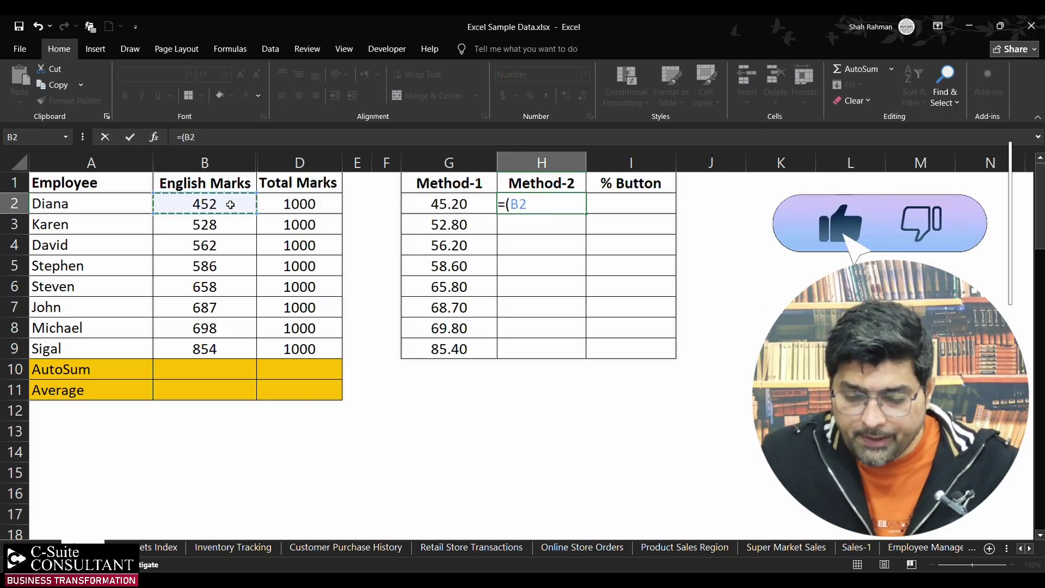
type("*1")
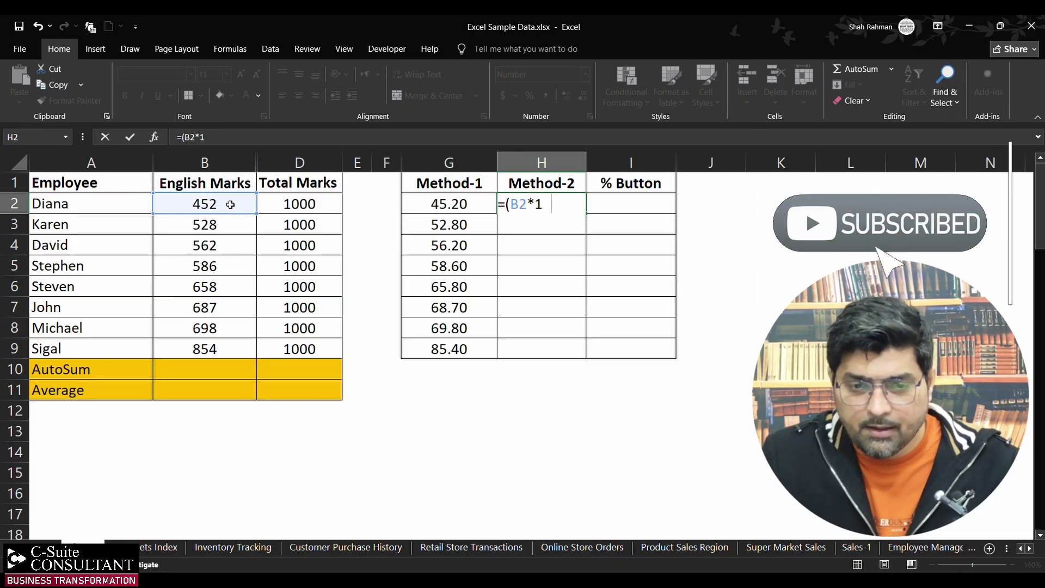
type("00)")
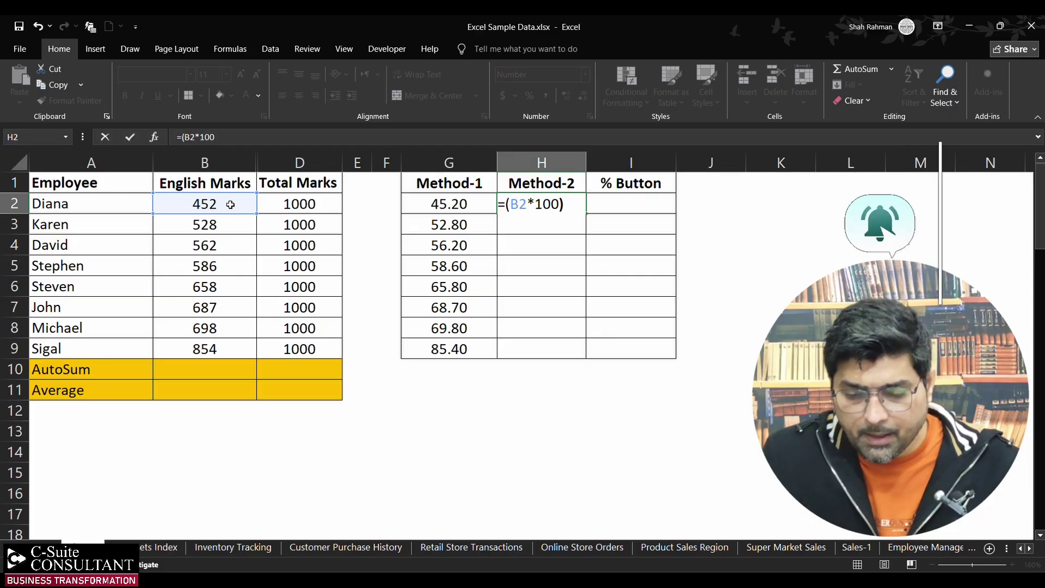
type("/")
left_click(291, 203)
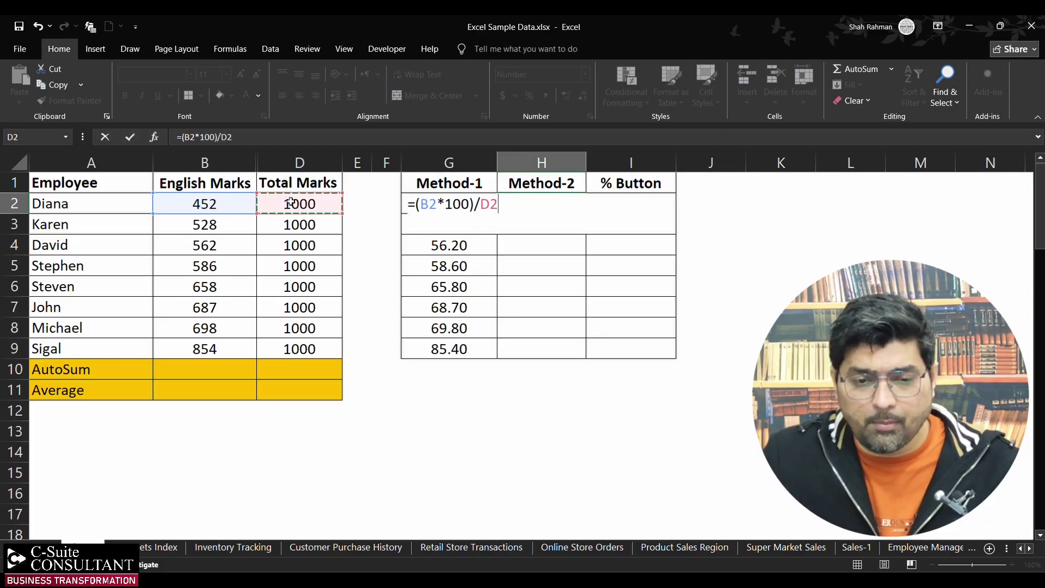
key("Return")
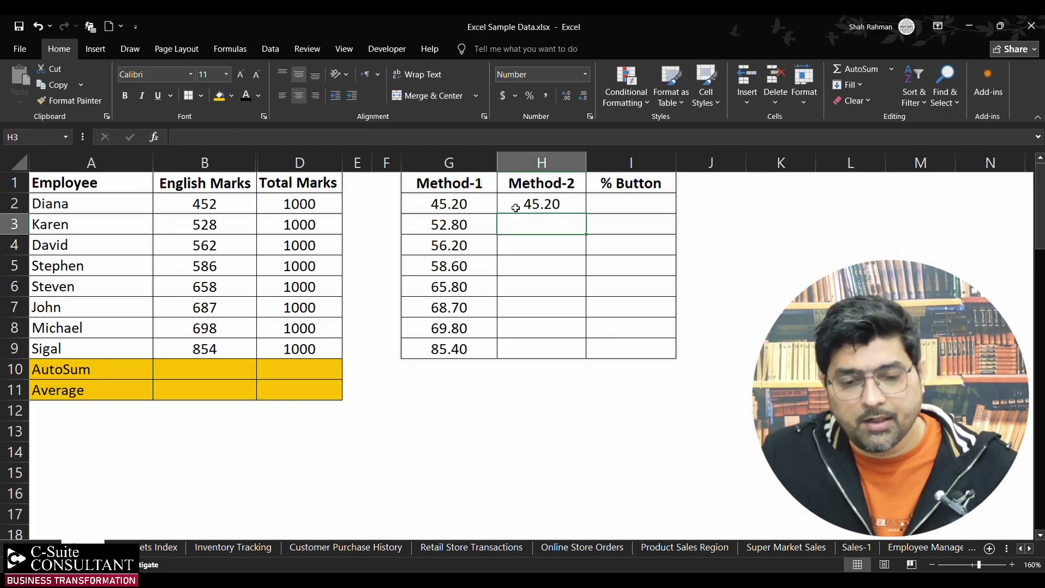
left_click(565, 207)
left_click_drag(587, 214, 587, 356)
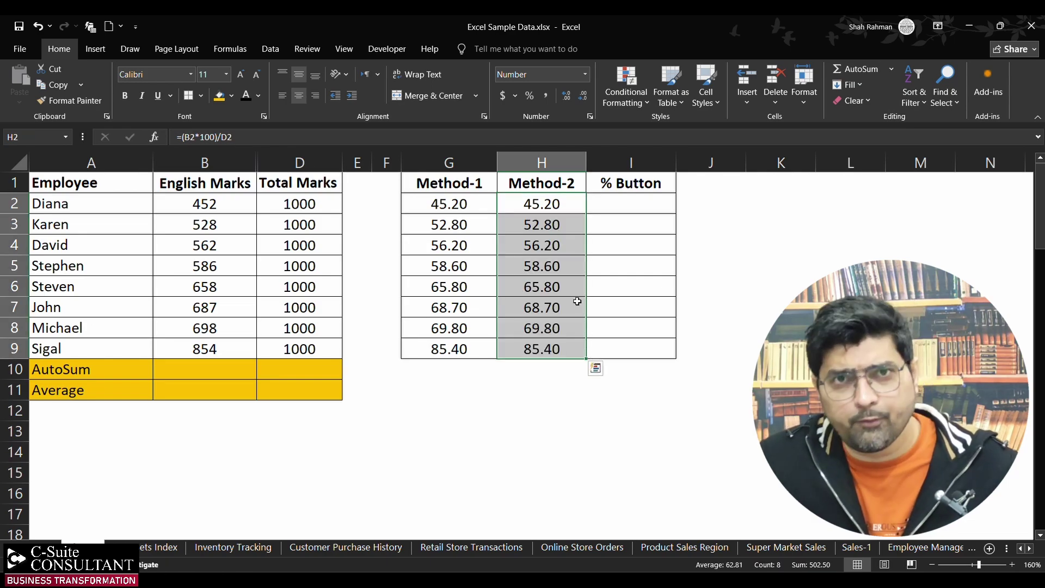
Compare the Method-1 formula in G2 with the Method-2 formula in H2.
double_click(462, 203)
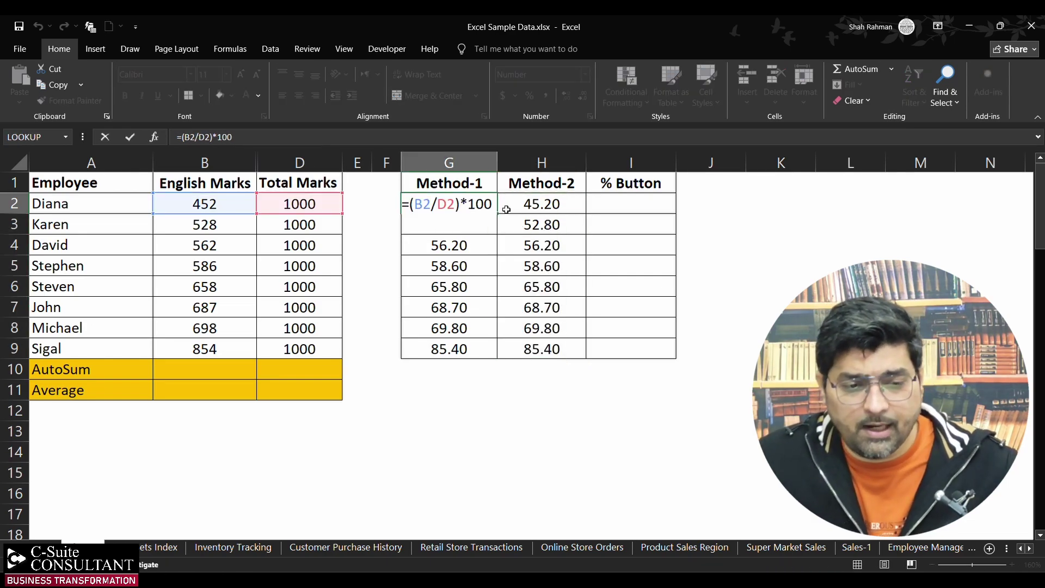
left_click(506, 210)
double_click(573, 208)
key("Escape")
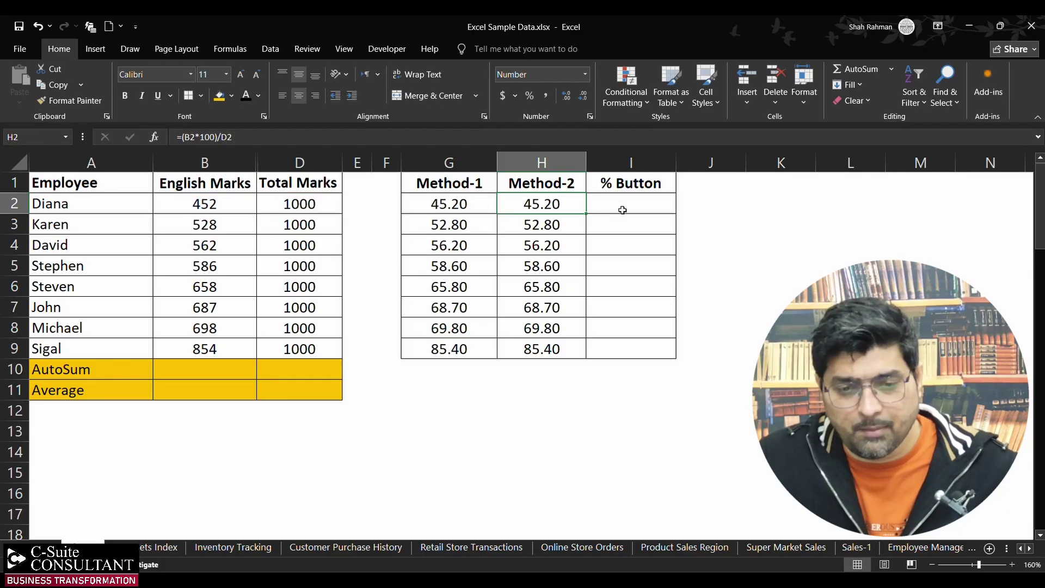
Calculate the marks ratio in I2 with =B2/D2 and fill the formula down to I9.
left_click(632, 205)
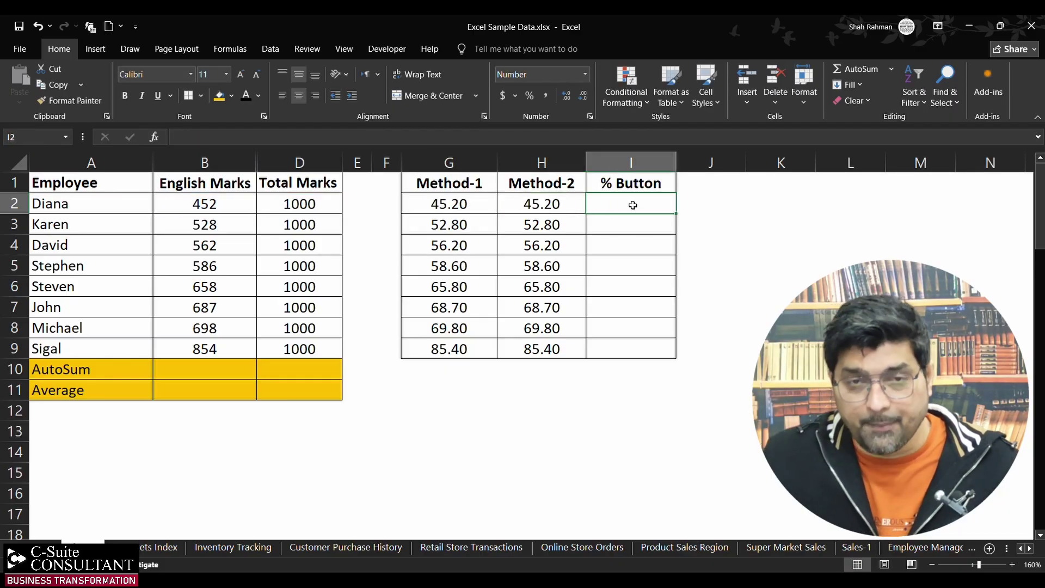
type("=")
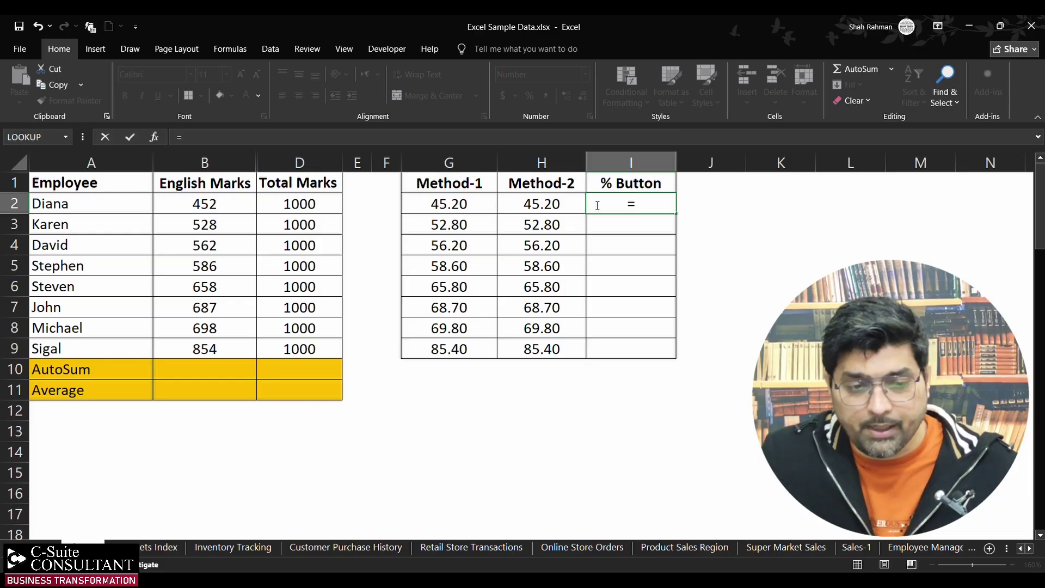
left_click(206, 201)
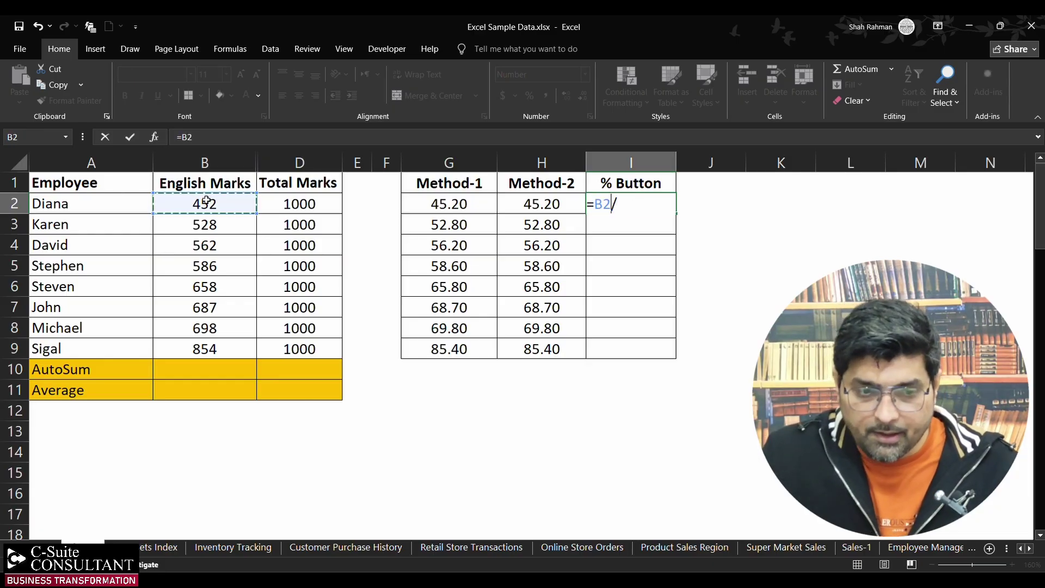
type("/")
left_click(290, 203)
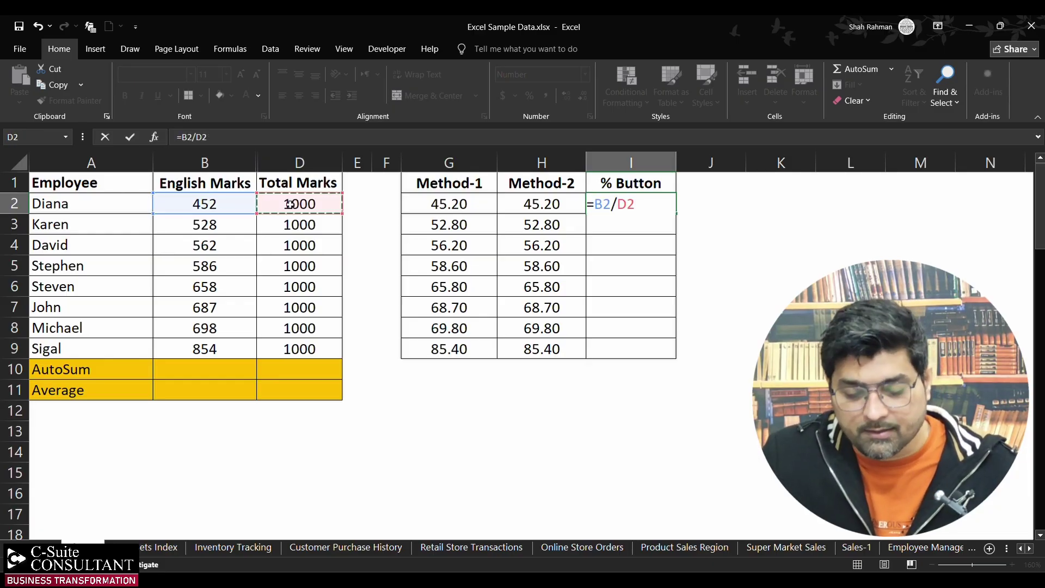
key("Return")
left_click(593, 203)
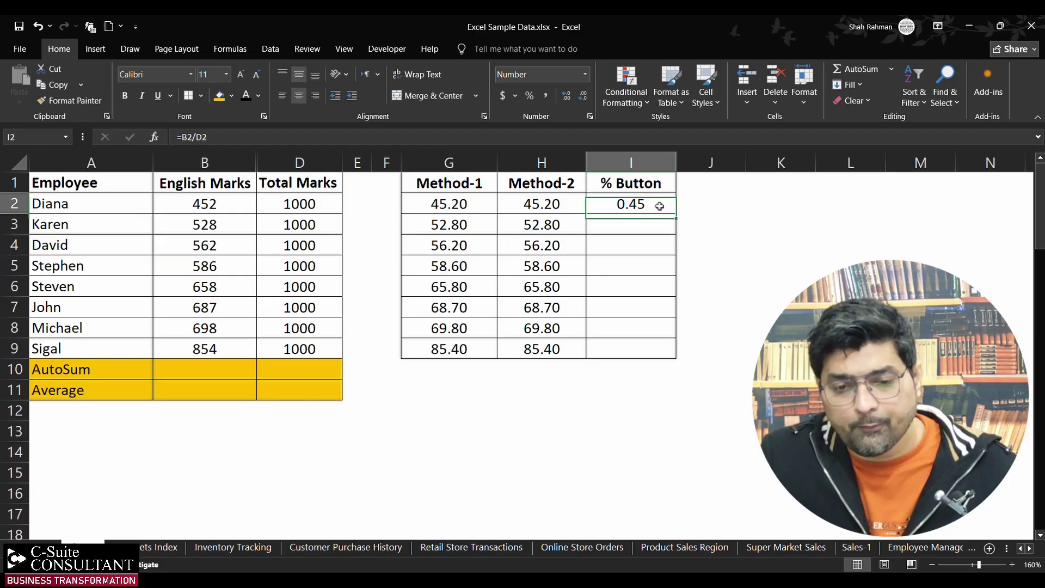
double_click(676, 213)
Apply the Percentage number format to the % Button results in I2:I9 and check the first three cells.
left_click(651, 209)
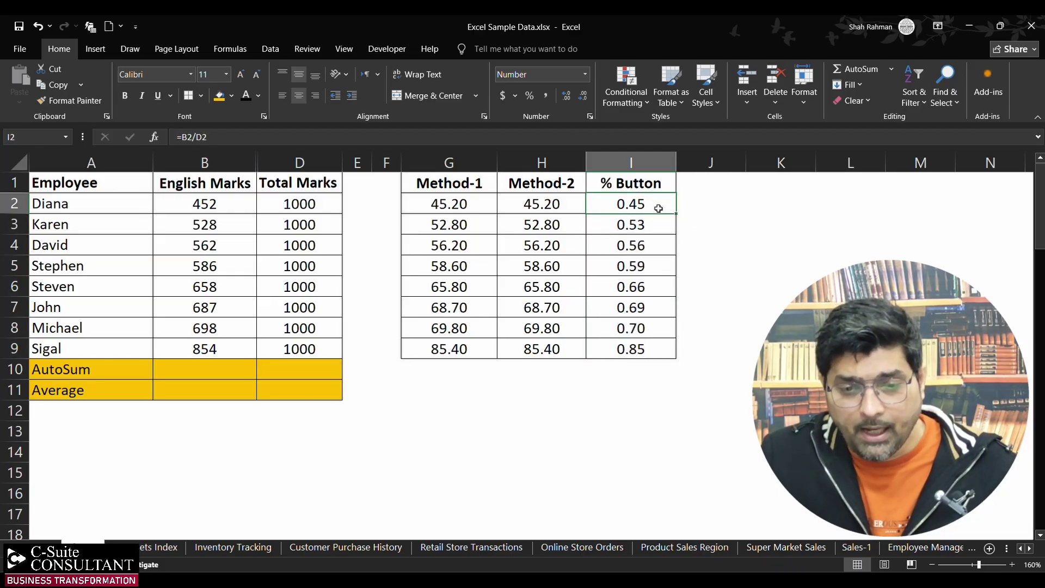
left_click_drag(659, 207, 654, 348)
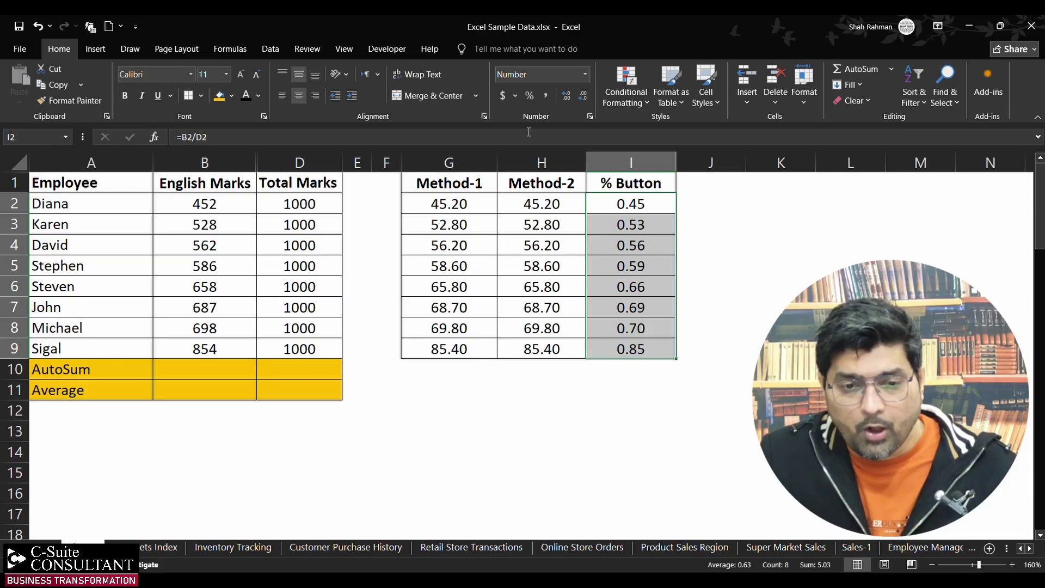
left_click(531, 96)
left_click(658, 203)
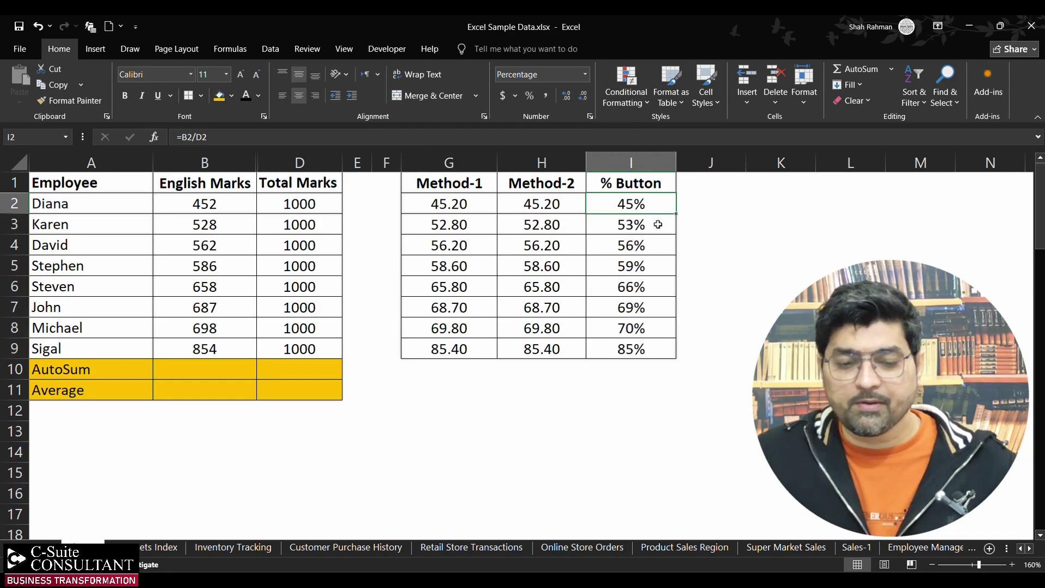
left_click(659, 224)
left_click(650, 248)
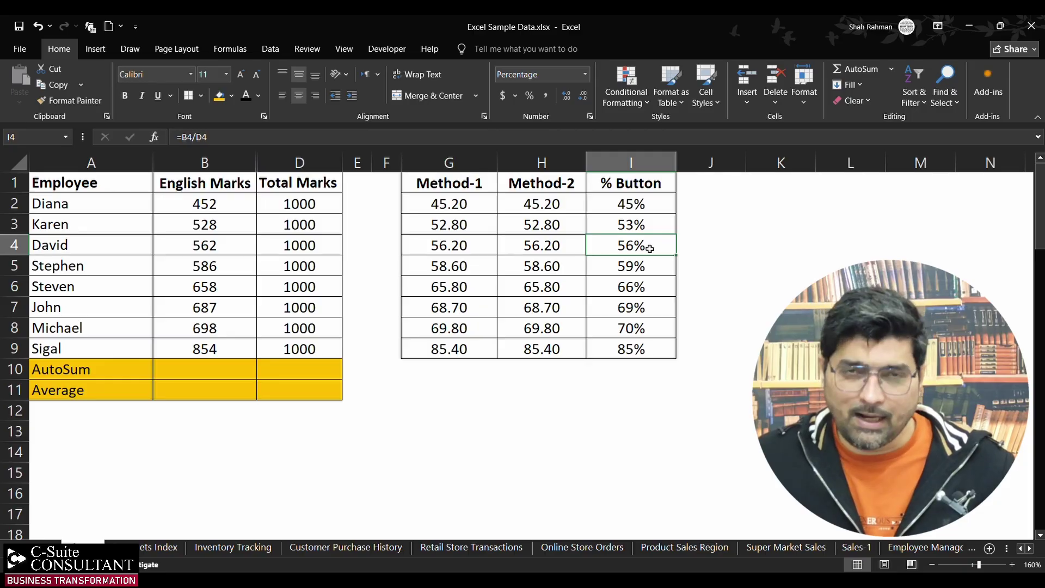